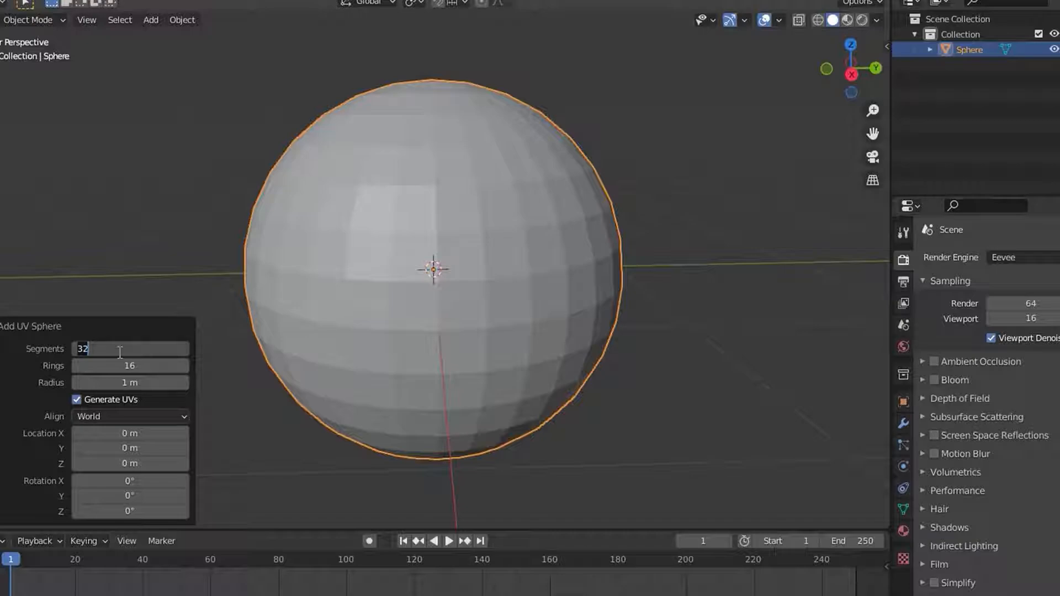
Step: Set the new UV sphere's resolution to 128 segments and 64 rings
{"action": "key", "text": "Return"}
{"action": "left_click", "coordinate": [134, 364]}
{"action": "type", "text": "64"}
{"action": "key", "text": "Return"}
{"action": "scroll", "coordinate": [381, 267], "scroll_direction": "up", "scroll_amount": 3}
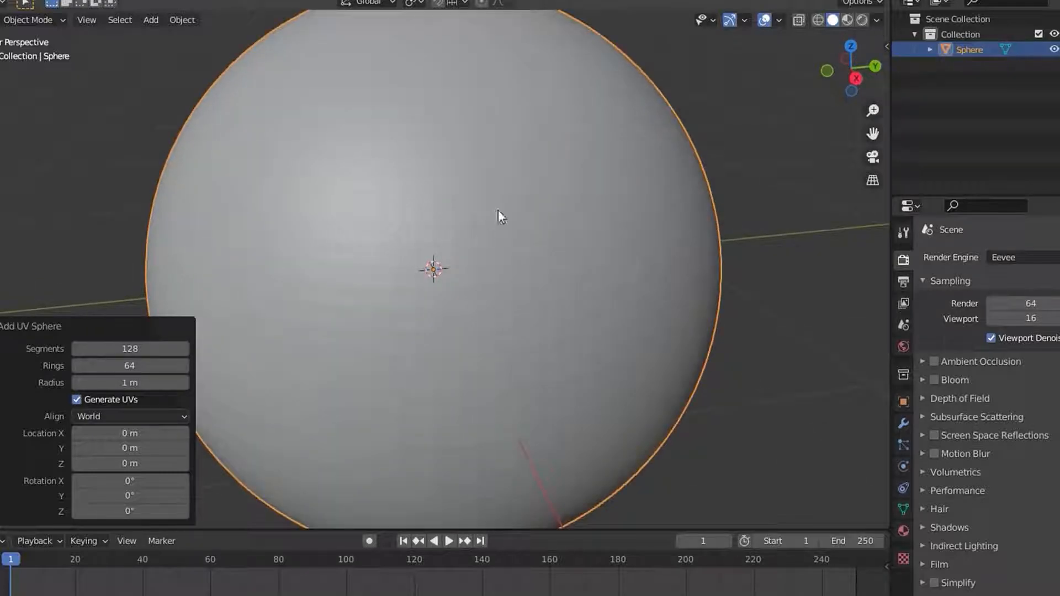
{"action": "scroll", "coordinate": [502, 237], "scroll_direction": "down", "scroll_amount": 5}
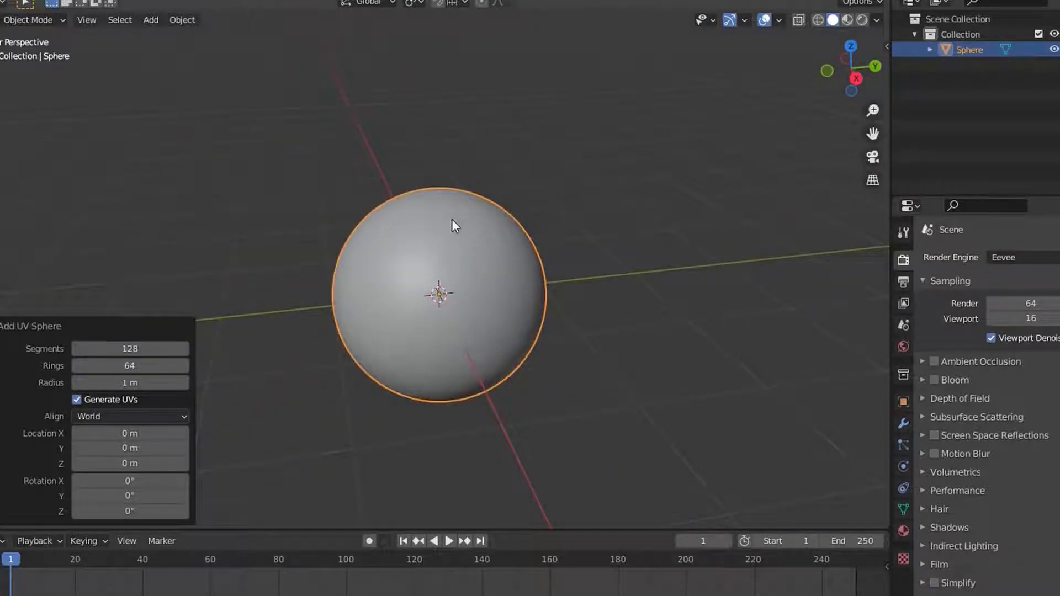
Step: Apply smooth shading to the sphere
{"action": "right_click", "coordinate": [451, 218]}
{"action": "left_click", "coordinate": [452, 219]}
{"action": "scroll", "coordinate": [412, 227], "scroll_direction": "down", "scroll_amount": 1}
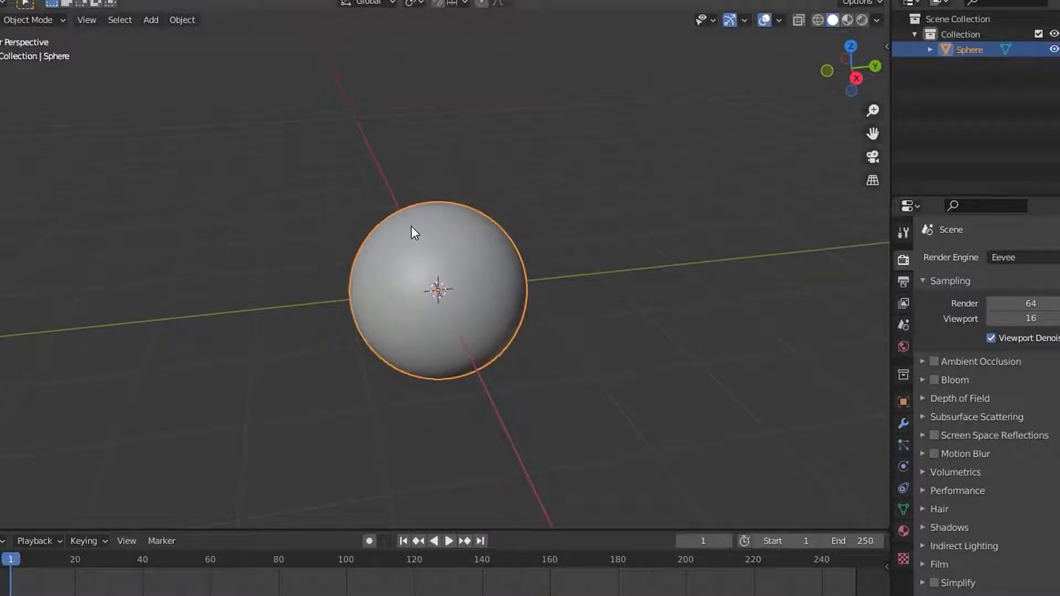
Step: Enable Ambient Occlusion, Bloom and Screen Space Reflections with Refraction in the Eevee render settings
{"action": "middle_click_drag", "start_coordinate": [425, 220], "coordinate": [463, 264]}
{"action": "scroll", "coordinate": [505, 246], "scroll_direction": "up", "scroll_amount": 3}
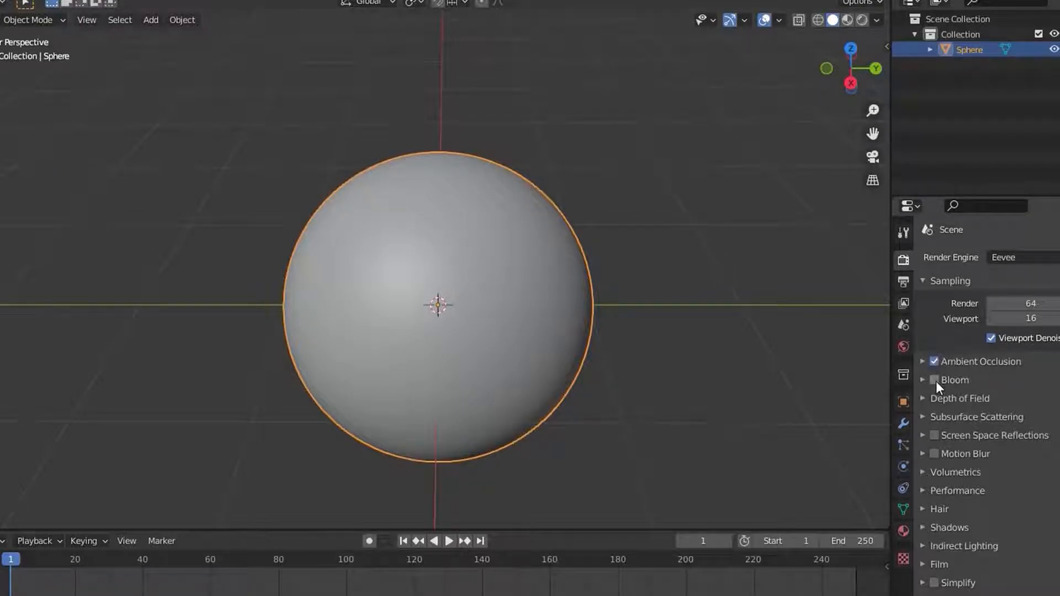
{"action": "left_click", "coordinate": [934, 435]}
{"action": "left_click", "coordinate": [949, 437]}
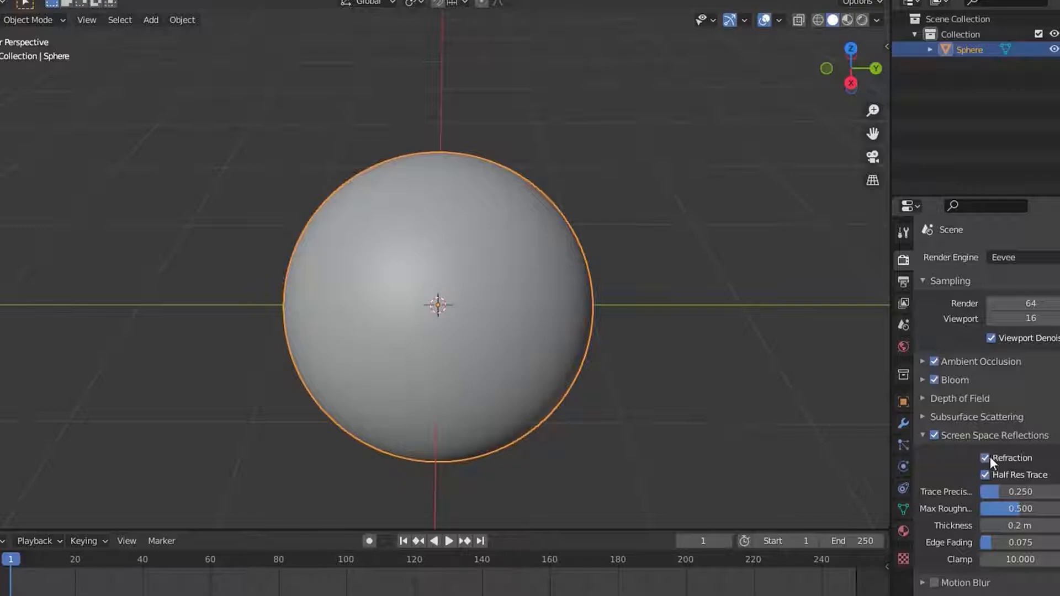
{"action": "left_click", "coordinate": [976, 438]}
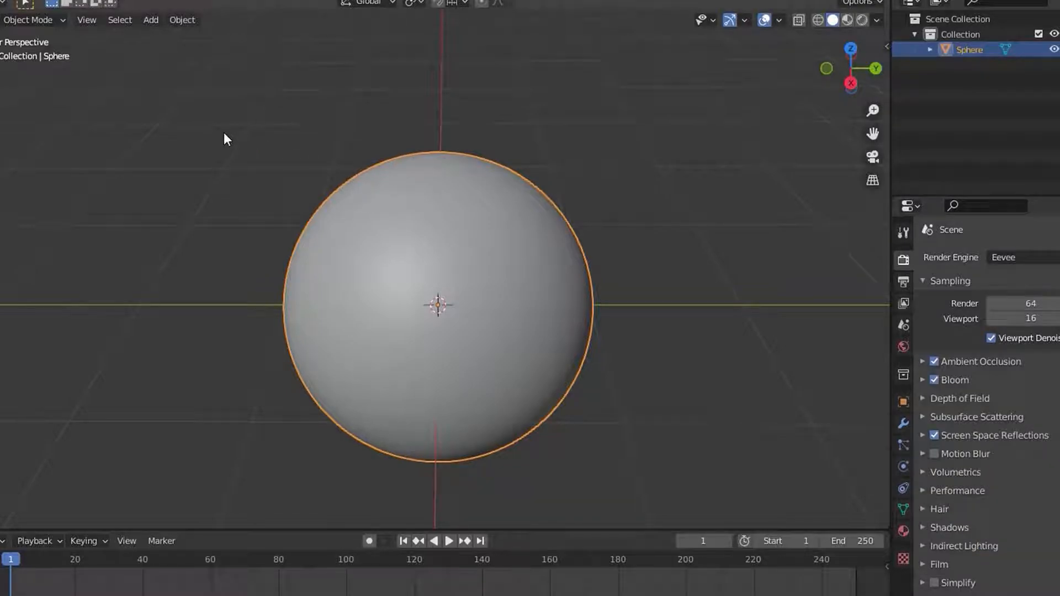
Step: Search the add-on preferences for "node" to check that Node Wrangler is enabled, and return to the 3D viewport
{"action": "left_click", "coordinate": [2, 4]}
{"action": "left_click", "coordinate": [425, 116]}
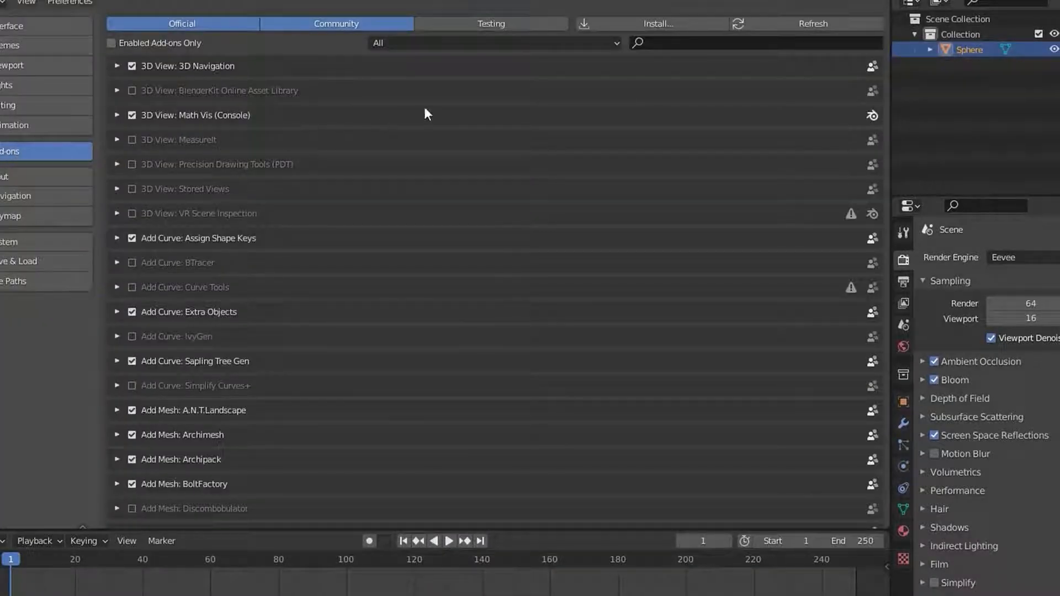
{"action": "left_click", "coordinate": [669, 48]}
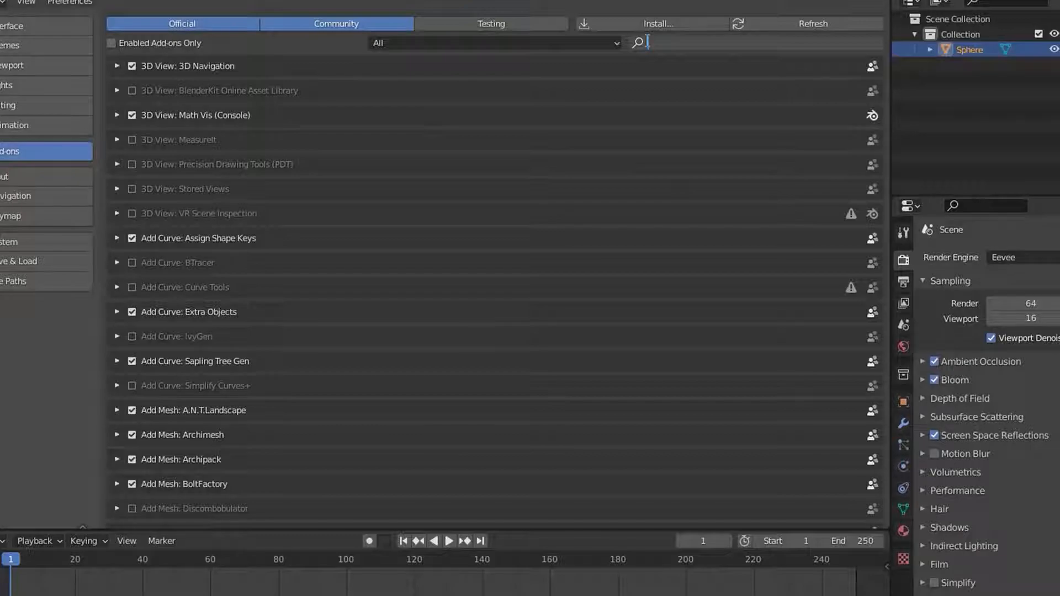
{"action": "type", "text": "node"}
{"action": "key", "text": "Return"}
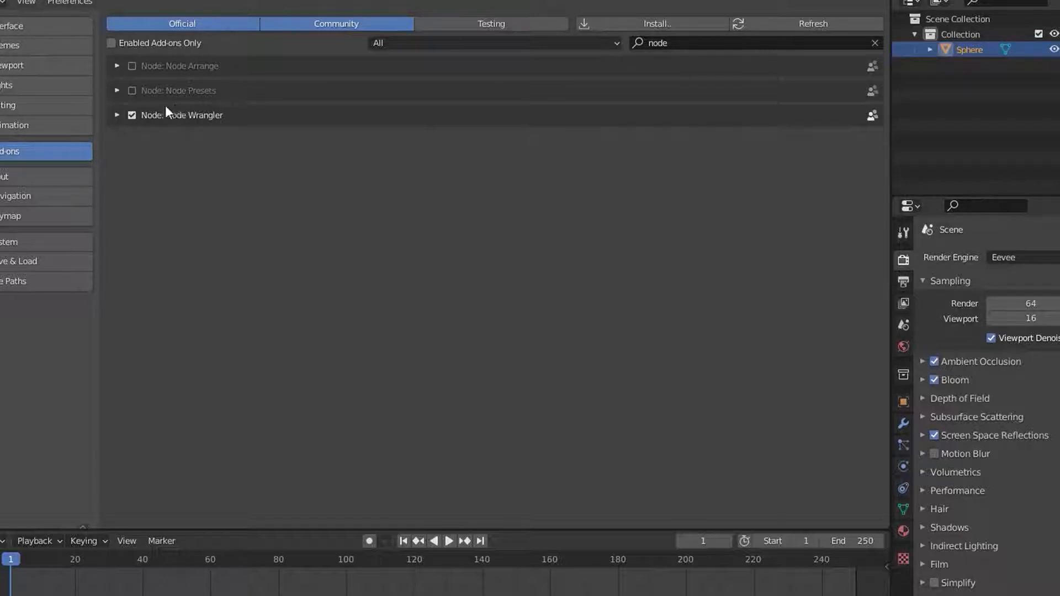
{"action": "left_click", "coordinate": [4, 2]}
{"action": "left_click", "coordinate": [34, 43]}
{"action": "scroll", "coordinate": [306, 198], "scroll_direction": "down", "scroll_amount": 5}
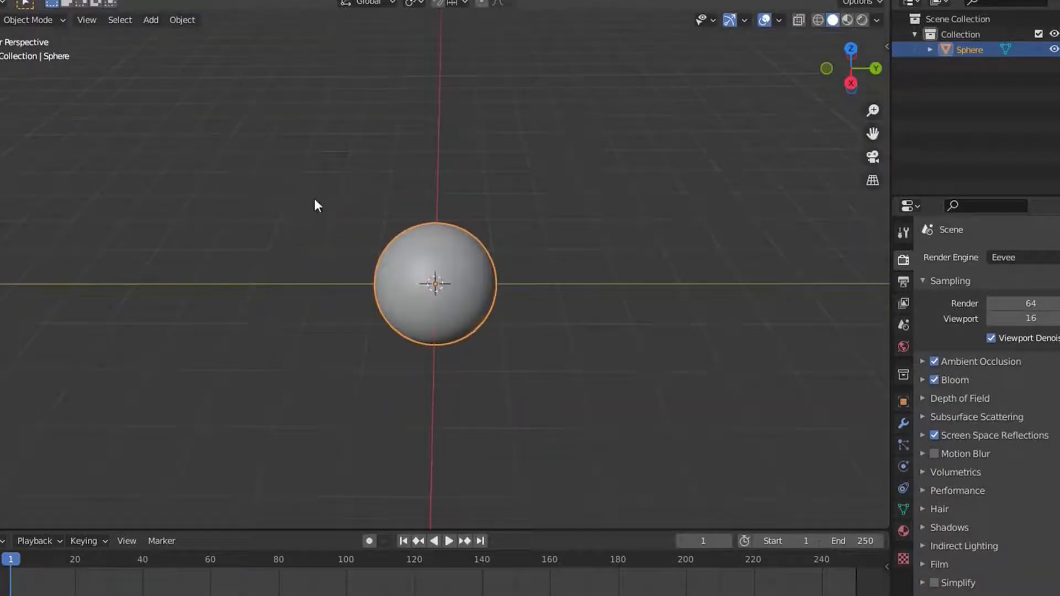
{"action": "middle_click_drag", "start_coordinate": [502, 206], "coordinate": [452, 205], "text": "shift"}
{"action": "scroll", "coordinate": [463, 205], "scroll_direction": "up", "scroll_amount": 5}
{"action": "middle_click_drag", "start_coordinate": [374, 237], "coordinate": [386, 215]}
{"action": "middle_click_drag", "start_coordinate": [385, 215], "coordinate": [419, 216], "text": "shift"}
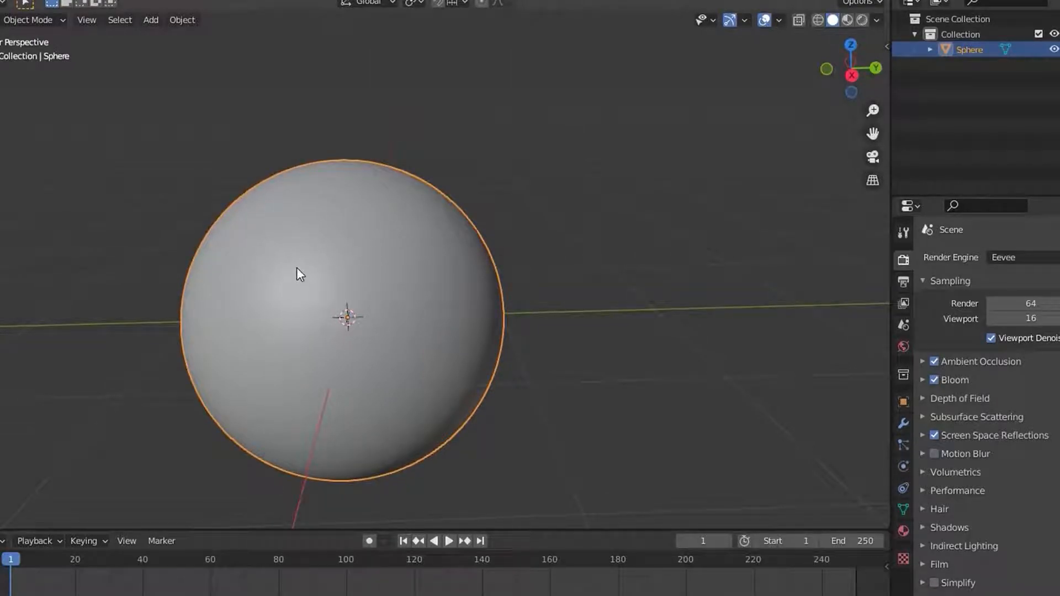
{"action": "left_click", "coordinate": [525, 206]}
{"action": "left_click", "coordinate": [402, 223]}
Step: Split the 3D viewport vertically and turn the new area into a Shader Editor with its sidebar hidden
{"action": "scroll", "coordinate": [400, 231], "scroll_direction": "down", "scroll_amount": 3}
{"action": "left_click_drag", "start_coordinate": [887, 11], "coordinate": [485, 22]}
{"action": "left_click", "coordinate": [505, 2]}
{"action": "left_click", "coordinate": [530, 131]}
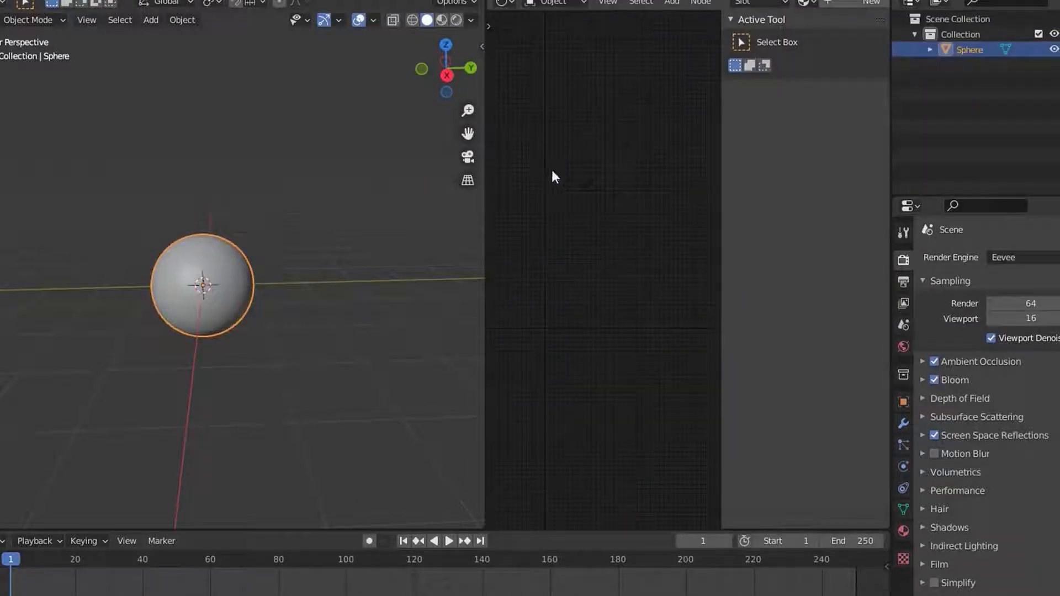
{"action": "key", "text": "n"}
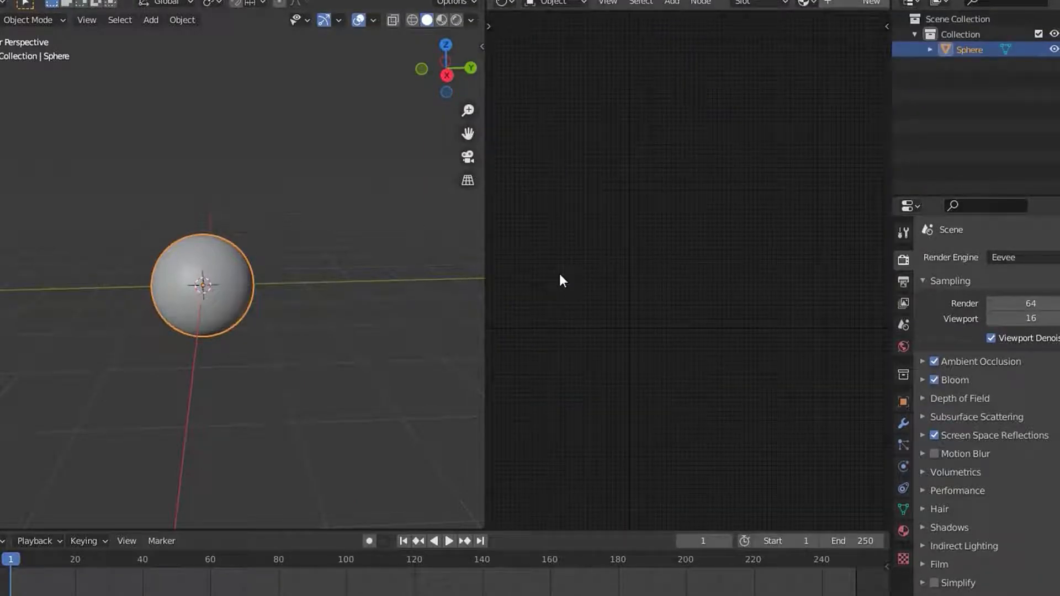
Step: Create a new material for the sphere
{"action": "scroll", "coordinate": [201, 288], "scroll_direction": "up", "scroll_amount": 3}
{"action": "scroll", "coordinate": [795, 6], "scroll_direction": "down", "scroll_amount": 2}
{"action": "left_click", "coordinate": [784, 4]}
{"action": "scroll", "coordinate": [637, 193], "scroll_direction": "down", "scroll_amount": 1}
{"action": "middle_click_drag", "start_coordinate": [638, 193], "coordinate": [724, 155]}
Step: Add an area light, rotate it toward the sphere and place it diagonally above the sphere
{"action": "middle_click_drag", "start_coordinate": [268, 271], "coordinate": [128, 291]}
{"action": "scroll", "coordinate": [254, 257], "scroll_direction": "down", "scroll_amount": 3}
{"action": "middle_click_drag", "start_coordinate": [254, 257], "coordinate": [216, 258]}
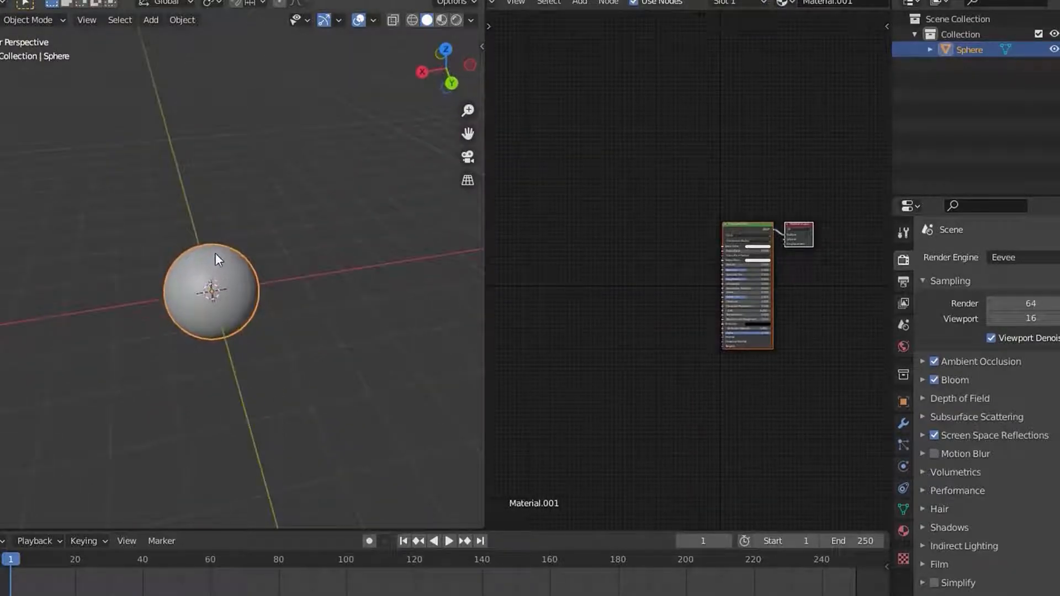
{"action": "key", "text": "shift+a"}
{"action": "mouse_move", "coordinate": [127, 428]}
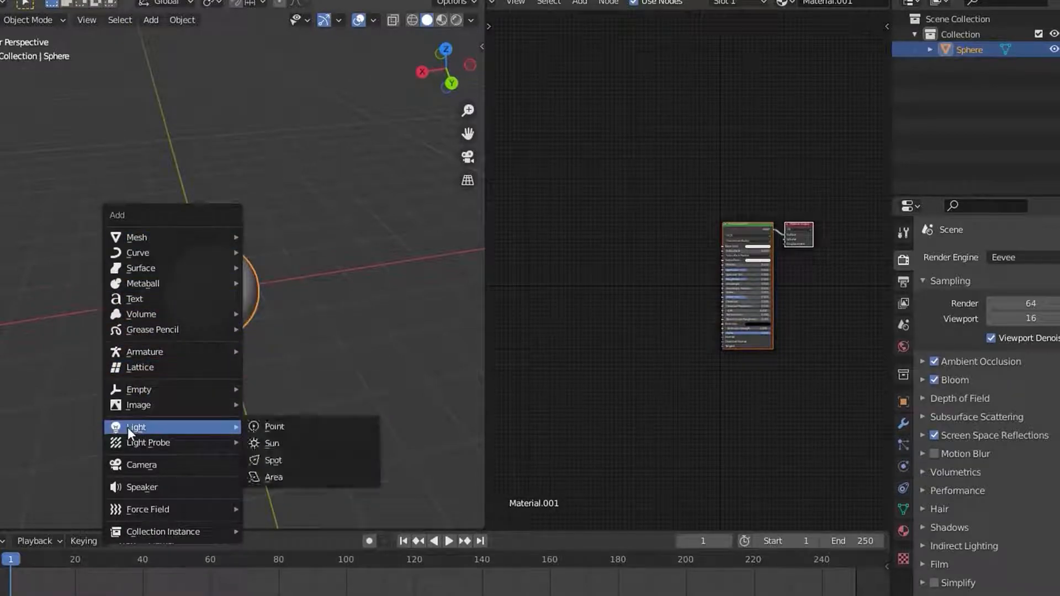
{"action": "left_click", "coordinate": [273, 474]}
{"action": "key", "text": "r"}
{"action": "left_click", "coordinate": [189, 330]}
{"action": "key", "text": "g"}
{"action": "left_click", "coordinate": [227, 366]}
Step: Set the area light's power to 500 W
{"action": "left_click", "coordinate": [903, 467]}
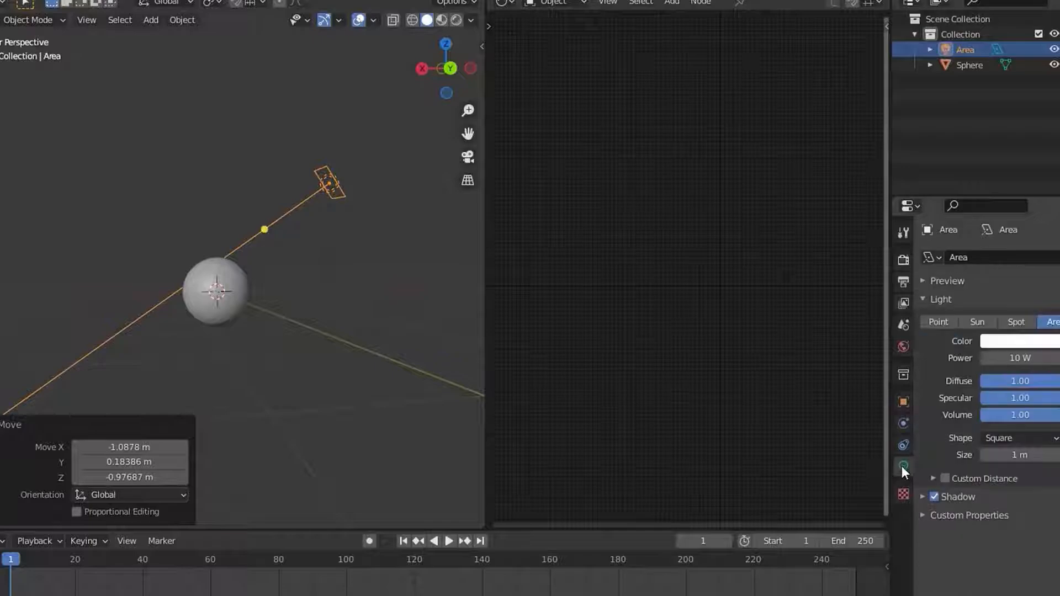
{"action": "left_click", "coordinate": [1002, 359]}
{"action": "type", "text": "500"}
{"action": "key", "text": "Return"}
Step: Switch the viewport to Rendered shading and reselect the sphere
{"action": "key", "text": "z"}
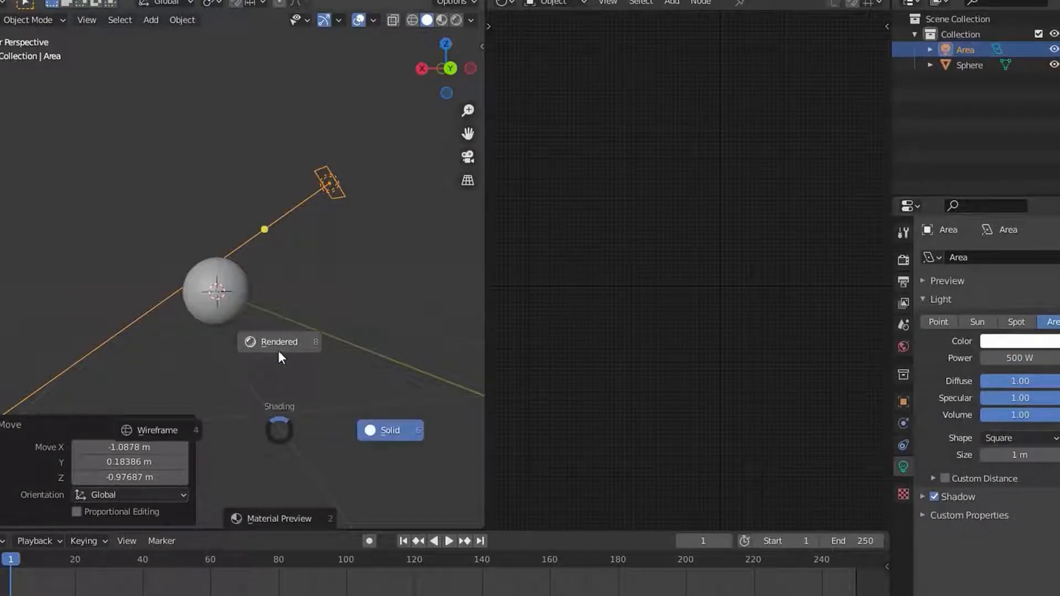
{"action": "left_click", "coordinate": [279, 349]}
{"action": "scroll", "coordinate": [268, 355], "scroll_direction": "up", "scroll_amount": 5}
{"action": "middle_click_drag", "start_coordinate": [254, 314], "coordinate": [293, 345]}
{"action": "left_click", "coordinate": [154, 296]}
{"action": "left_click", "coordinate": [261, 254]}
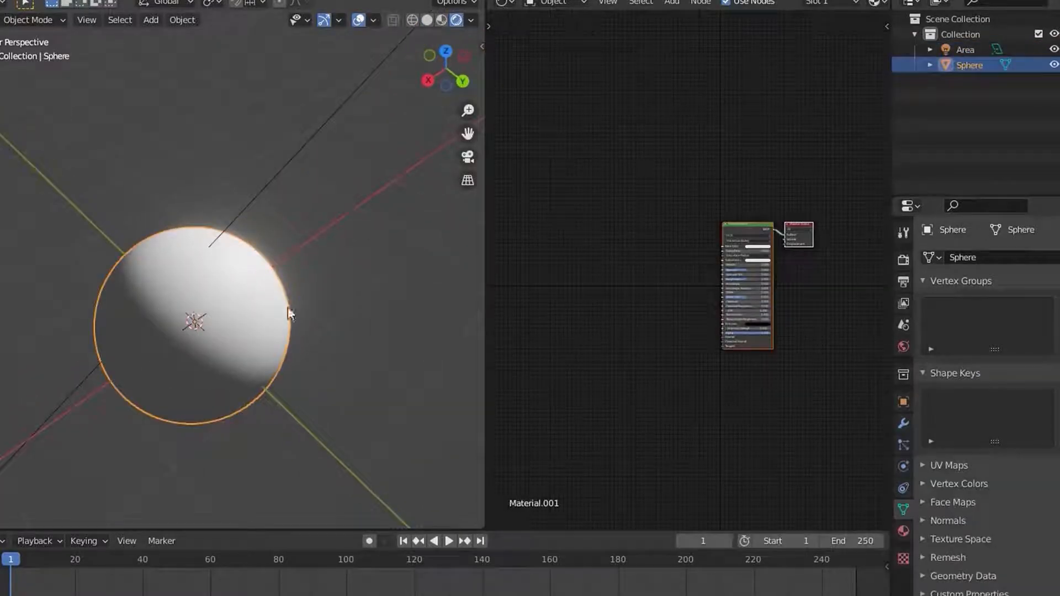
Step: Add a Gradient Texture node to the sphere's material and preview its Color output on the sphere
{"action": "scroll", "coordinate": [652, 292], "scroll_direction": "up", "scroll_amount": 2}
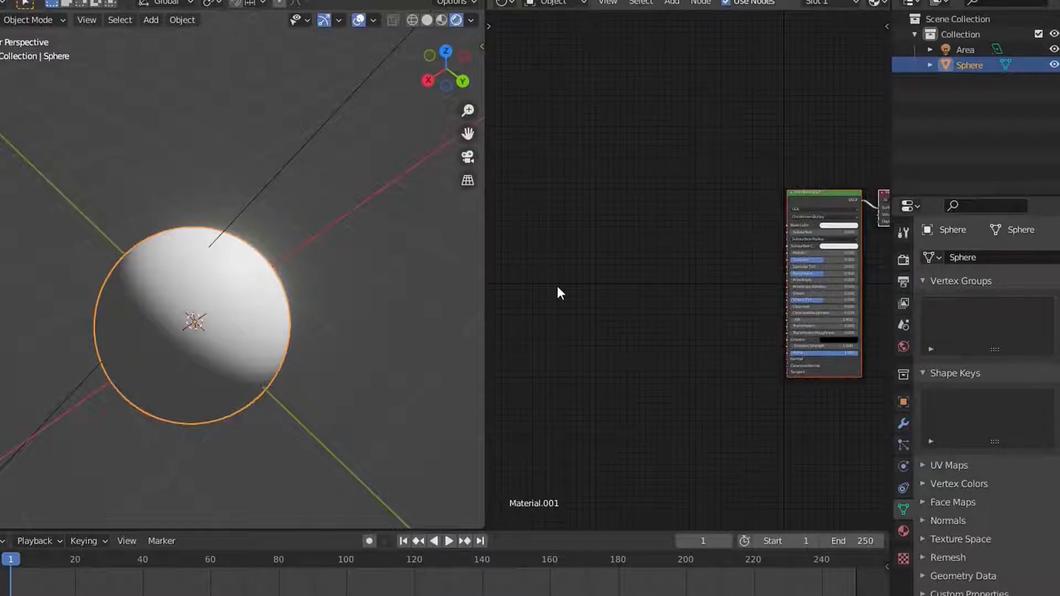
{"action": "middle_click_drag", "start_coordinate": [557, 286], "coordinate": [598, 295]}
{"action": "key", "text": "shift+a"}
{"action": "mouse_move", "coordinate": [539, 319]}
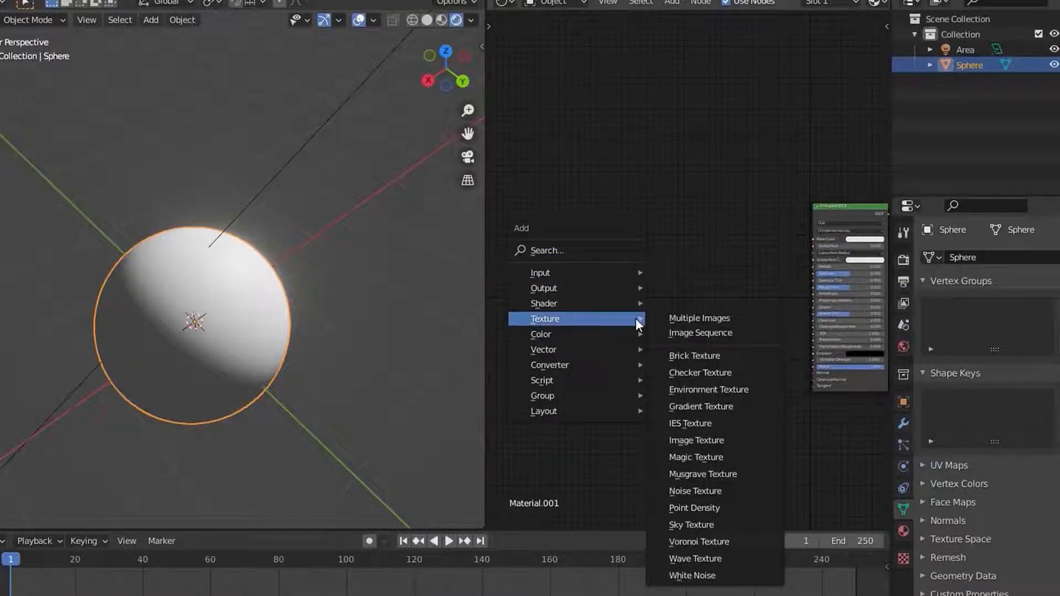
{"action": "left_click", "coordinate": [700, 407]}
{"action": "scroll", "coordinate": [662, 290], "scroll_direction": "up", "scroll_amount": 2}
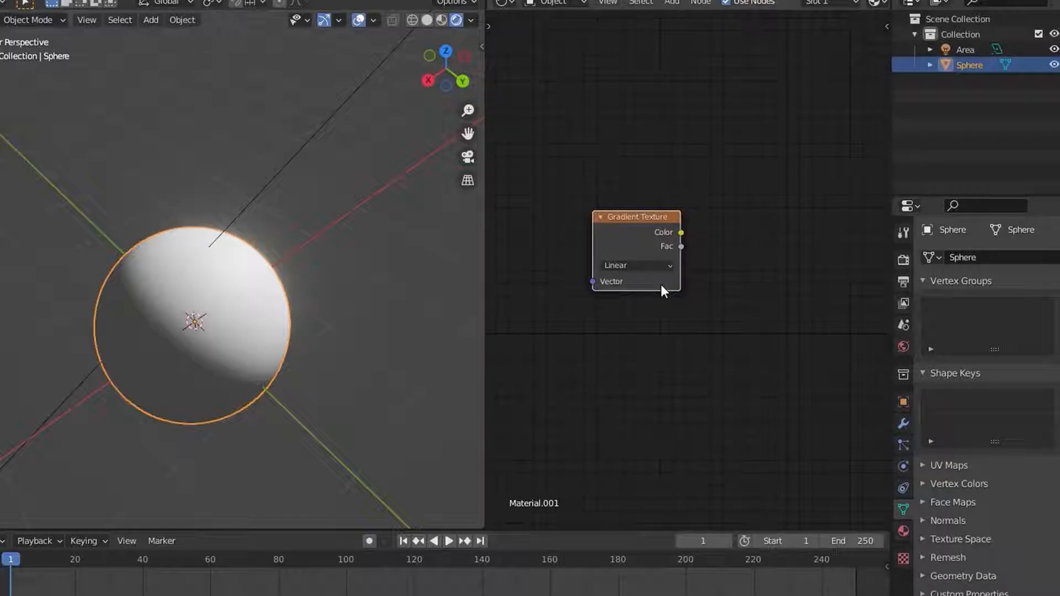
{"action": "left_click", "coordinate": [645, 246], "text": "ctrl+shift"}
Step: Examine the linear gradient on the sphere from several angles and the preview connection in the node tree
{"action": "mouse_move", "coordinate": [130, 301]}
{"action": "middle_mouse_down"}
{"action": "mouse_move", "coordinate": [237, 309]}
{"action": "mouse_move", "coordinate": [153, 300]}
{"action": "mouse_move", "coordinate": [168, 260]}
{"action": "mouse_move", "coordinate": [151, 255]}
{"action": "mouse_move", "coordinate": [182, 260]}
{"action": "middle_mouse_up"}
{"action": "scroll", "coordinate": [712, 337], "scroll_direction": "down", "scroll_amount": 3}
{"action": "middle_click_drag", "start_coordinate": [717, 348], "coordinate": [601, 336]}
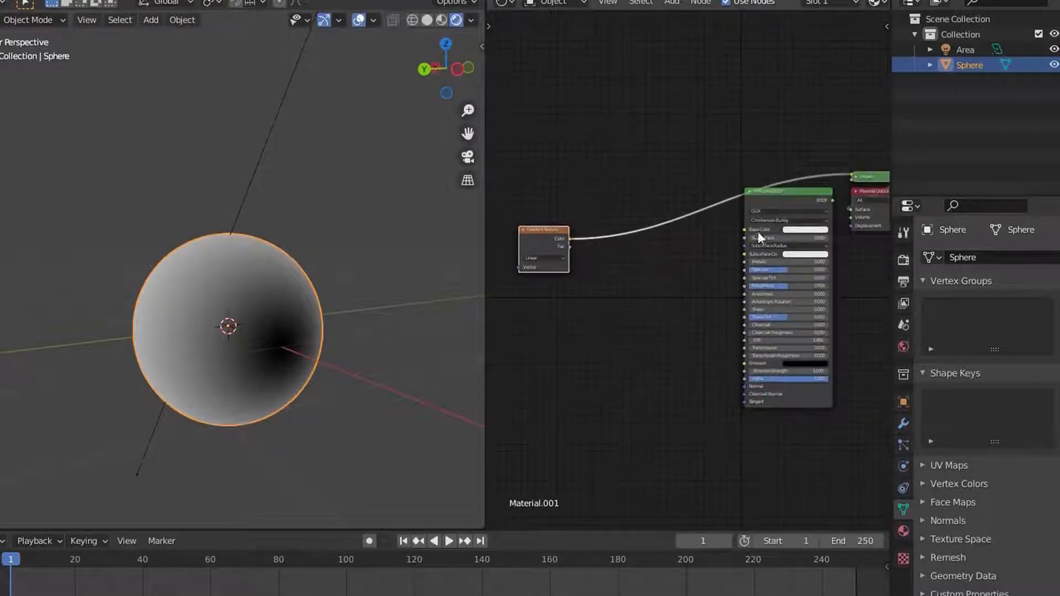
{"action": "scroll", "coordinate": [696, 298], "scroll_direction": "down", "scroll_amount": 1}
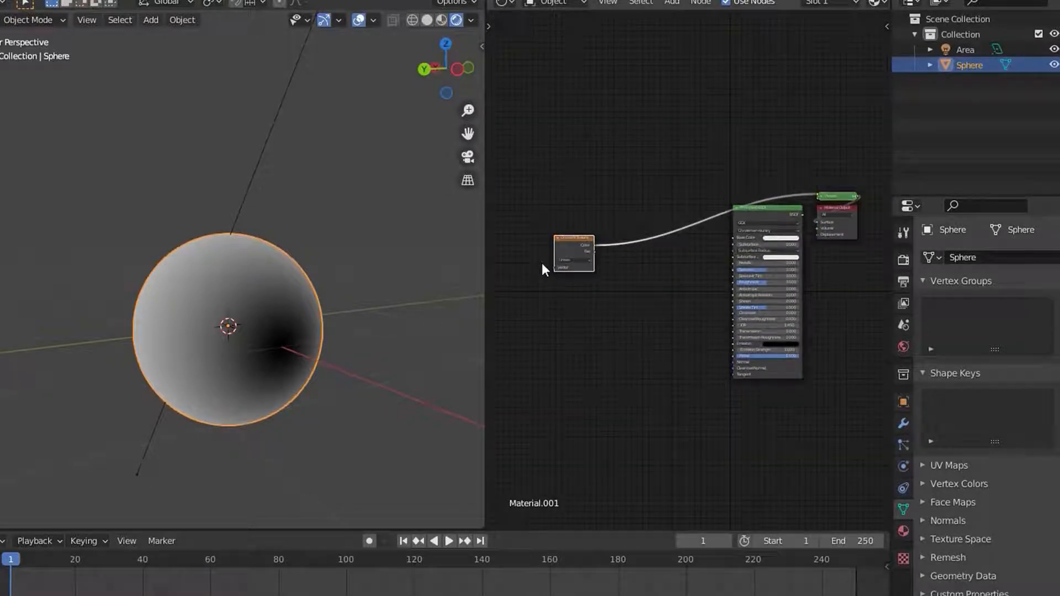
{"action": "middle_click_drag", "start_coordinate": [541, 263], "coordinate": [602, 279]}
{"action": "scroll", "coordinate": [621, 289], "scroll_direction": "up", "scroll_amount": 8}
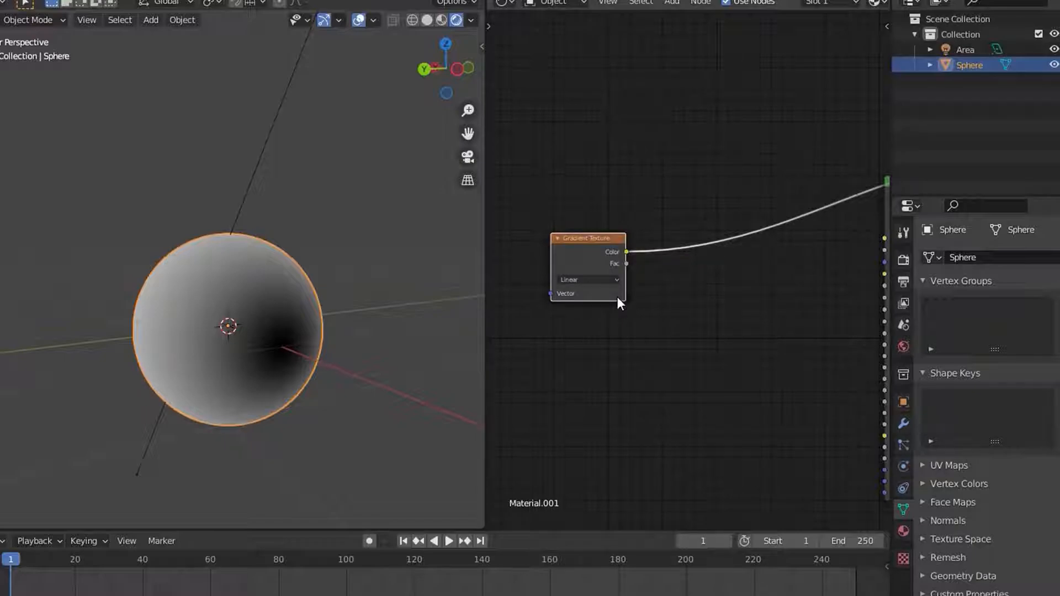
{"action": "middle_click_drag", "start_coordinate": [628, 302], "coordinate": [742, 337]}
{"action": "scroll", "coordinate": [740, 334], "scroll_direction": "up", "scroll_amount": 3}
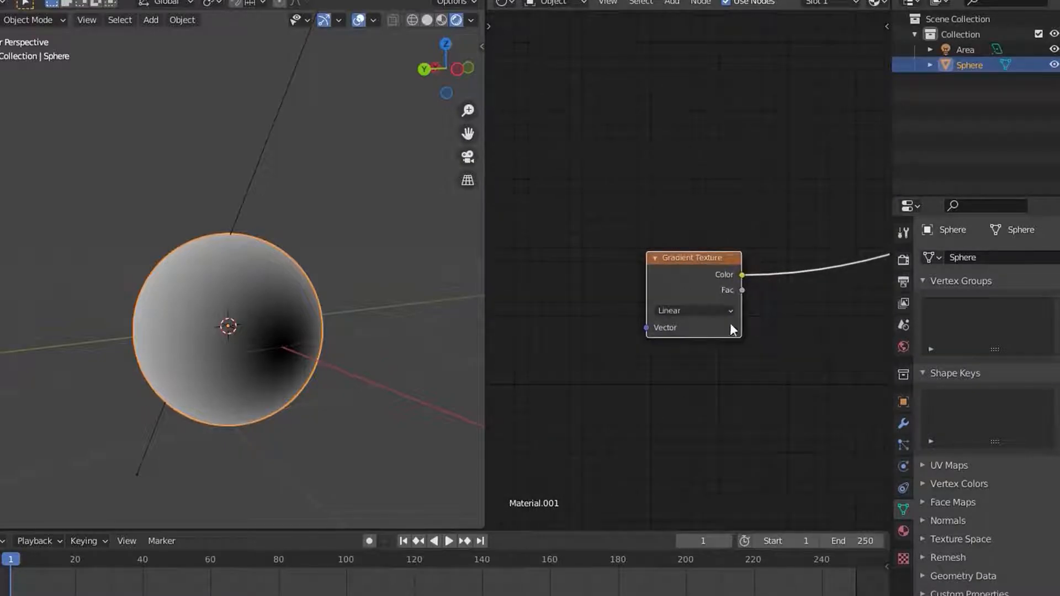
{"action": "middle_click_drag", "start_coordinate": [703, 298], "coordinate": [667, 288]}
{"action": "middle_click_drag", "start_coordinate": [199, 359], "coordinate": [258, 402]}
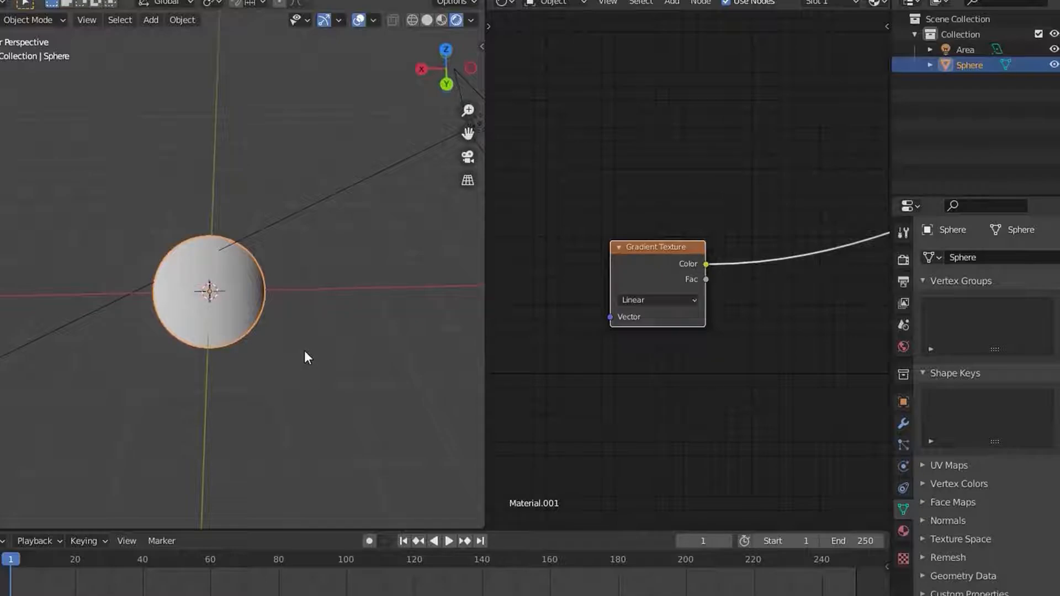
{"action": "middle_click_drag", "start_coordinate": [308, 354], "coordinate": [282, 362]}
Step: Add Texture Coordinate and Mapping nodes in front of the Gradient Texture node with Node Wrangler
{"action": "left_click_drag", "start_coordinate": [641, 276], "coordinate": [700, 268]}
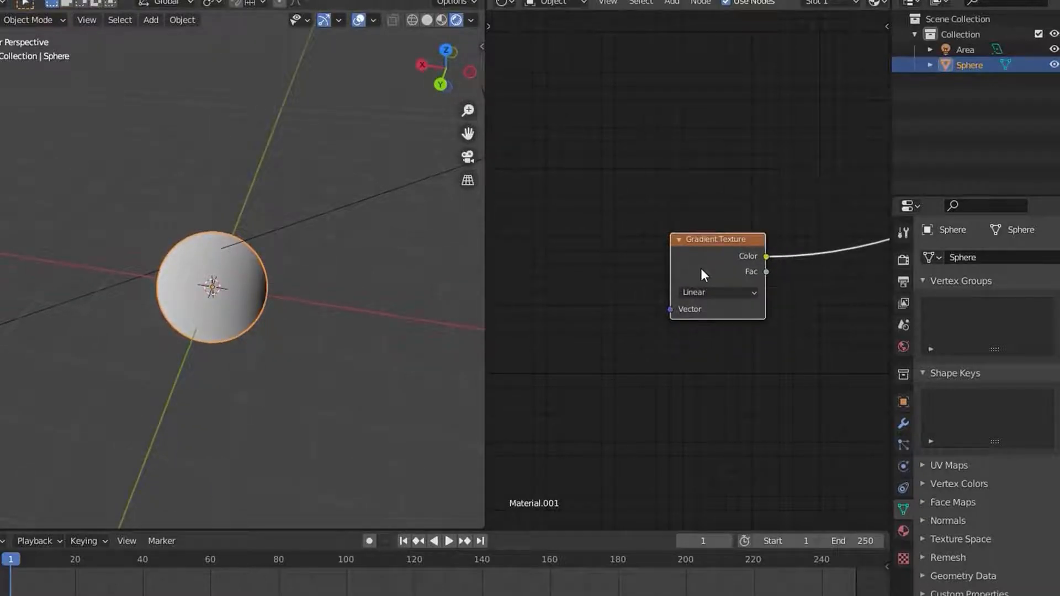
{"action": "key", "text": "ctrl+t"}
{"action": "key", "text": "Home"}
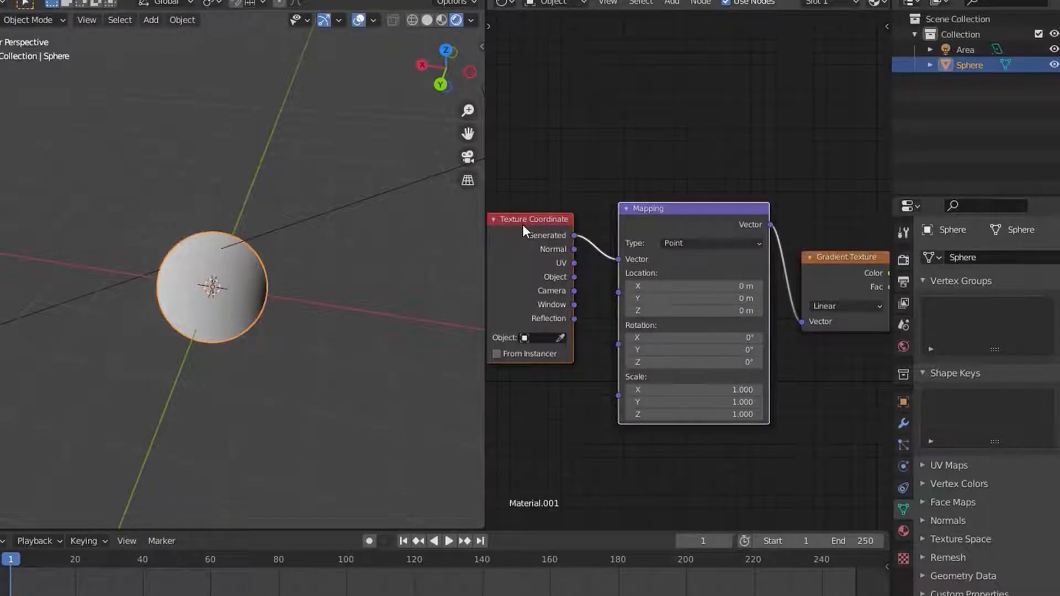
{"action": "scroll", "coordinate": [651, 264], "scroll_direction": "up", "scroll_amount": 1}
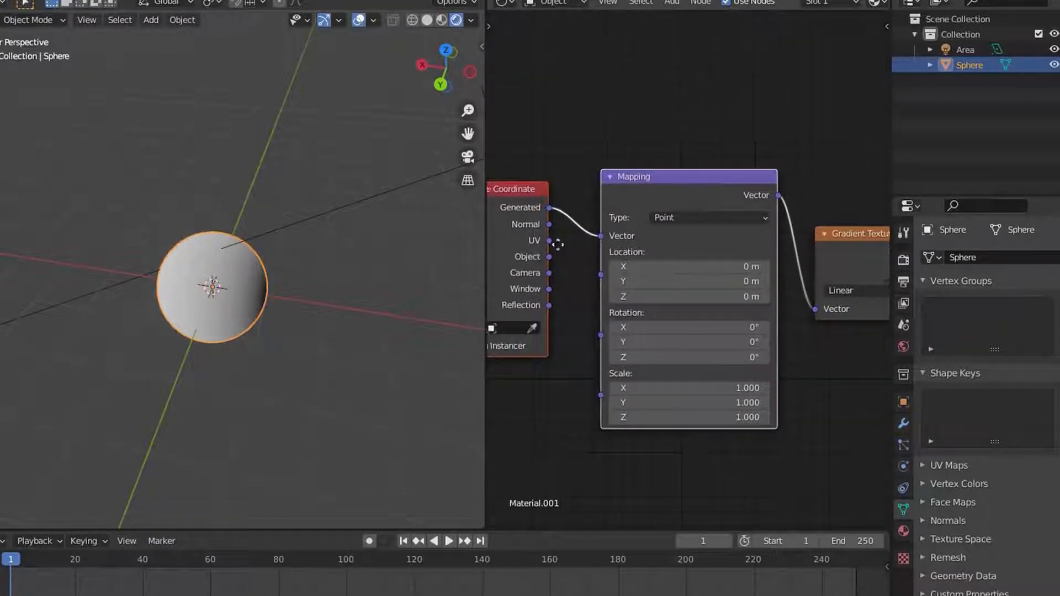
Step: Connect the Texture Coordinate node's UV output to the Mapping node's Vector input and inspect the sphere's pole
{"action": "middle_click_drag", "start_coordinate": [552, 245], "coordinate": [602, 236]}
{"action": "left_click_drag", "start_coordinate": [610, 235], "coordinate": [660, 230]}
{"action": "middle_click_drag", "start_coordinate": [676, 276], "coordinate": [545, 247]}
{"action": "scroll", "coordinate": [544, 249], "scroll_direction": "down", "scroll_amount": 3}
{"action": "middle_click_drag", "start_coordinate": [353, 287], "coordinate": [266, 340]}
{"action": "scroll", "coordinate": [266, 340], "scroll_direction": "up", "scroll_amount": 4}
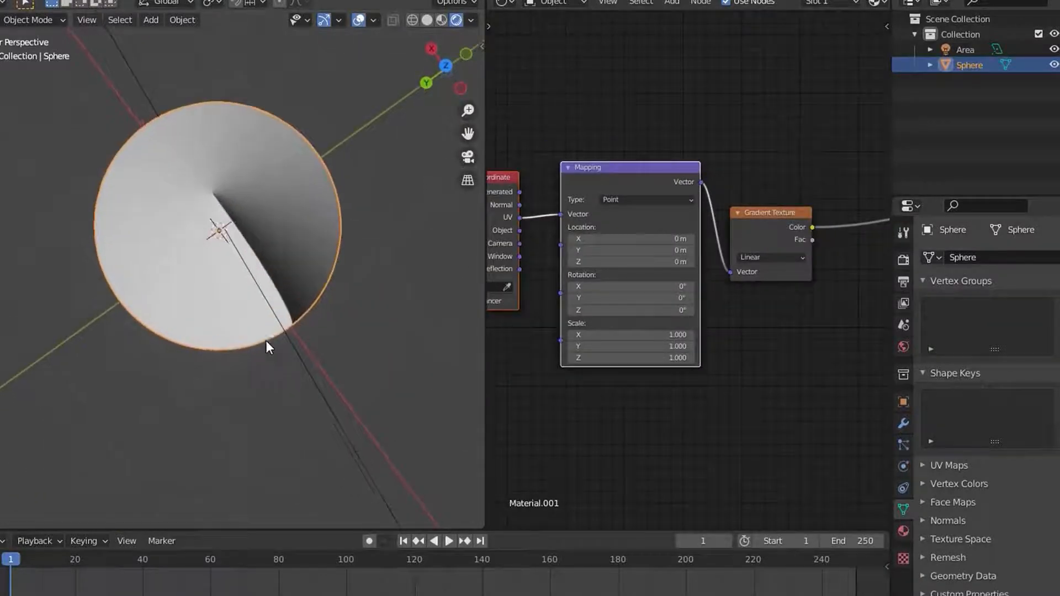
{"action": "middle_click_drag", "start_coordinate": [285, 213], "coordinate": [284, 243]}
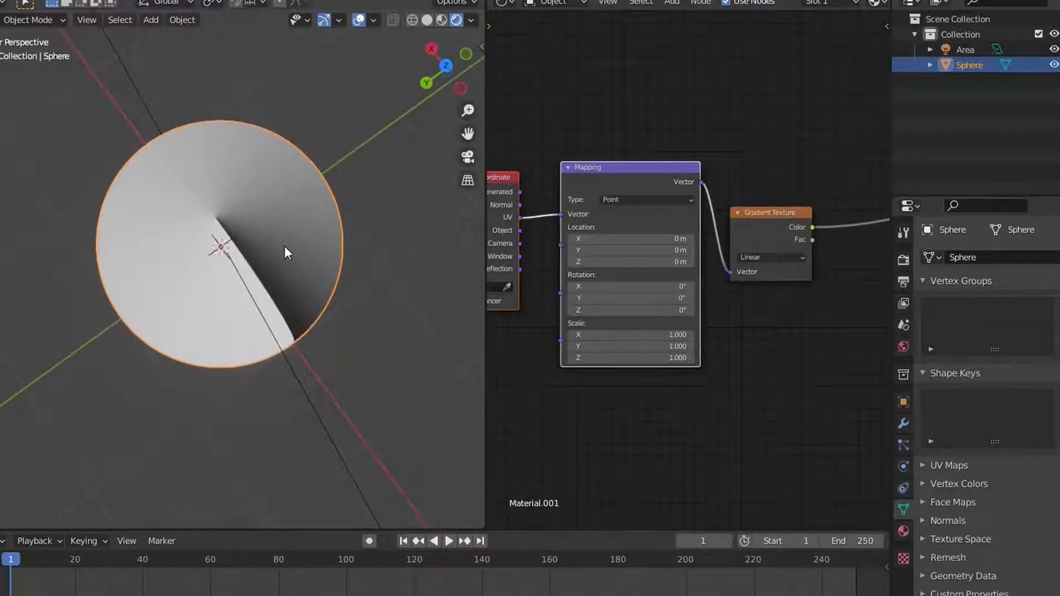
Step: Set the Mapping node's Z rotation to 90°
{"action": "middle_click_drag", "start_coordinate": [555, 296], "coordinate": [660, 303]}
{"action": "scroll", "coordinate": [657, 301], "scroll_direction": "up", "scroll_amount": 4}
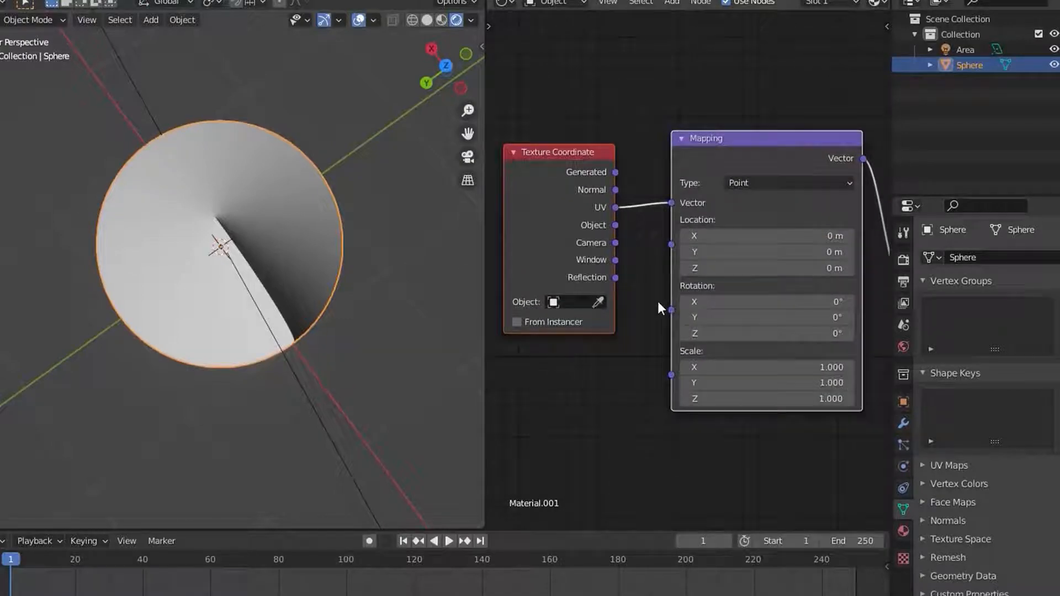
{"action": "middle_click_drag", "start_coordinate": [357, 276], "coordinate": [330, 276], "text": "shift"}
{"action": "middle_click_drag", "start_coordinate": [756, 335], "coordinate": [684, 325]}
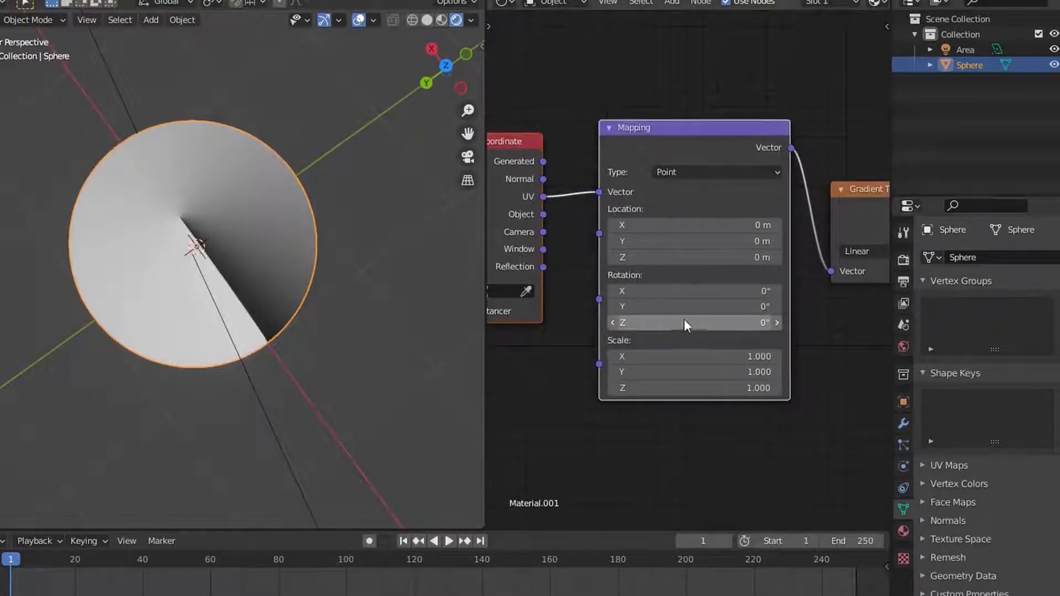
{"action": "left_click", "coordinate": [672, 327]}
{"action": "type", "text": "90"}
{"action": "key", "text": "Return"}
Step: Raise the Mapping node's X location to 0.9 m and check the gradient around the sphere's pole
{"action": "middle_click_drag", "start_coordinate": [441, 348], "coordinate": [445, 279]}
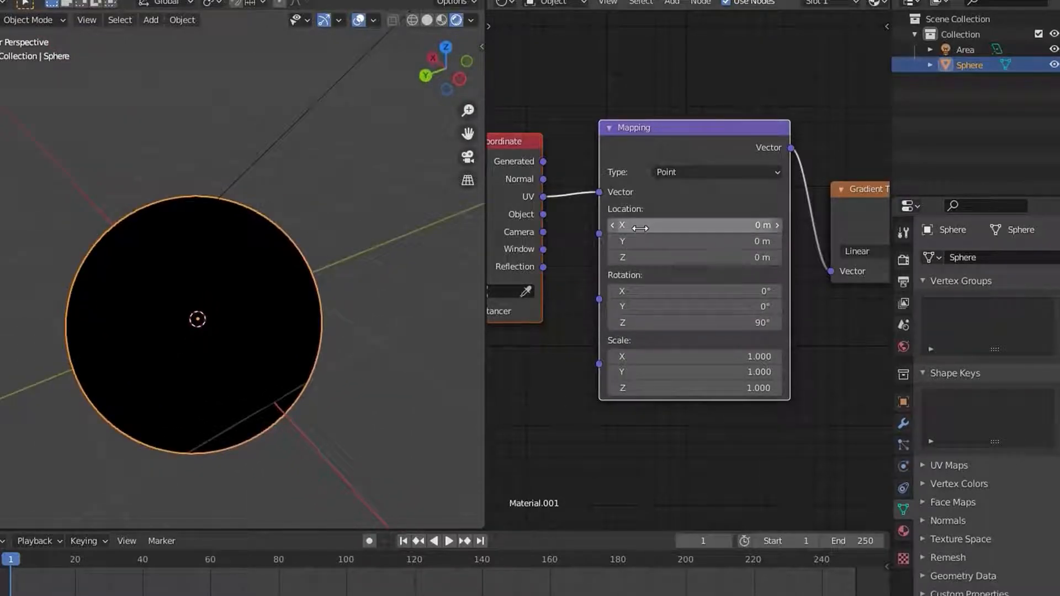
{"action": "left_click", "coordinate": [777, 226]}
{"action": "left_click", "coordinate": [778, 226]}
{"action": "left_click", "coordinate": [778, 226]}
{"action": "left_click", "coordinate": [777, 225]}
{"action": "left_click", "coordinate": [777, 225]}
{"action": "left_click", "coordinate": [777, 225]}
{"action": "left_click", "coordinate": [778, 225]}
{"action": "left_click", "coordinate": [777, 226]}
{"action": "middle_click_drag", "start_coordinate": [114, 237], "coordinate": [225, 317]}
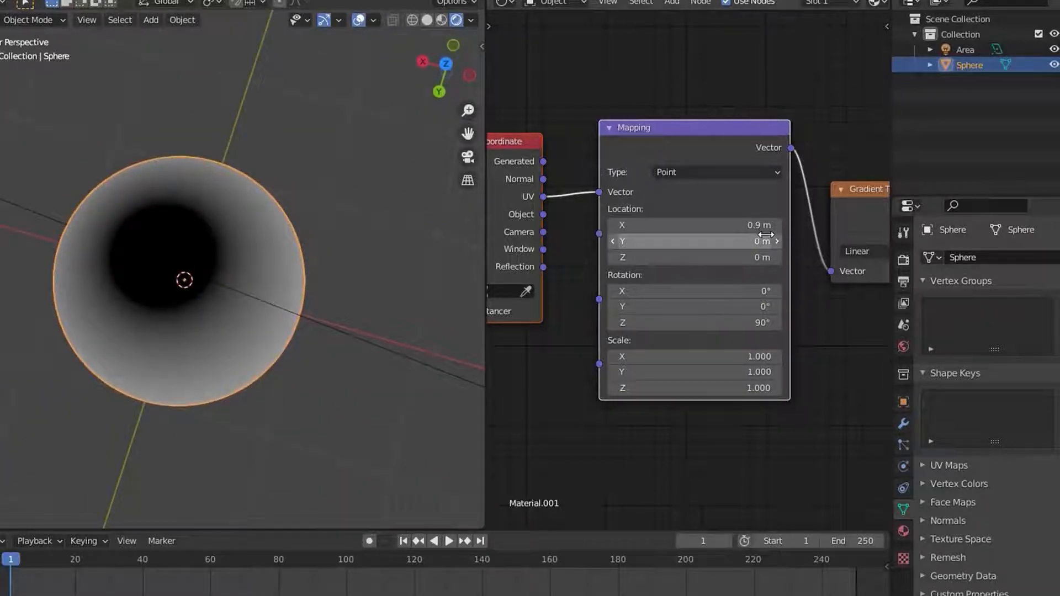
Step: Insert a ColorRamp node between the Gradient Texture node and the Viewer node
{"action": "scroll", "coordinate": [764, 378], "scroll_direction": "down", "scroll_amount": 6}
{"action": "middle_click_drag", "start_coordinate": [755, 367], "coordinate": [639, 336]}
{"action": "middle_click_drag", "start_coordinate": [721, 284], "coordinate": [625, 319]}
{"action": "scroll", "coordinate": [649, 329], "scroll_direction": "up", "scroll_amount": 3}
{"action": "left_click", "coordinate": [649, 331]}
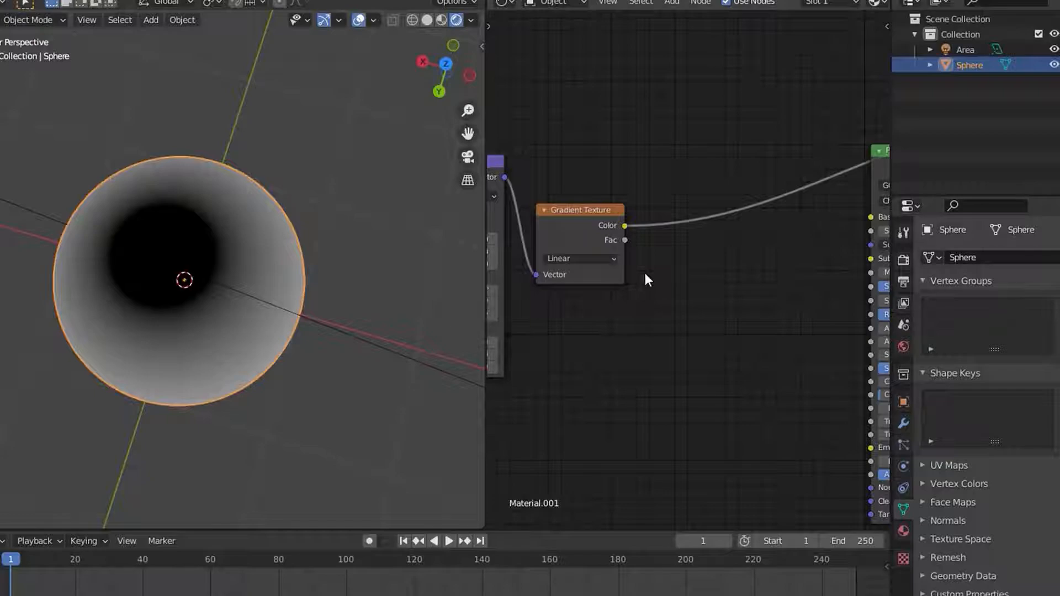
{"action": "scroll", "coordinate": [644, 273], "scroll_direction": "down", "scroll_amount": 2}
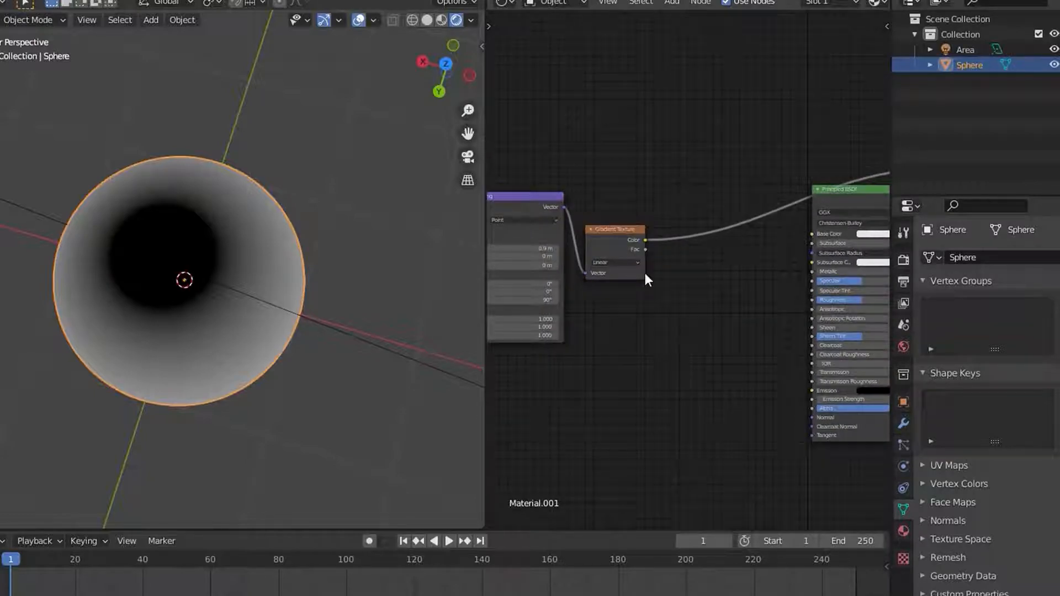
{"action": "key", "text": "shift+a"}
{"action": "mouse_move", "coordinate": [598, 332]}
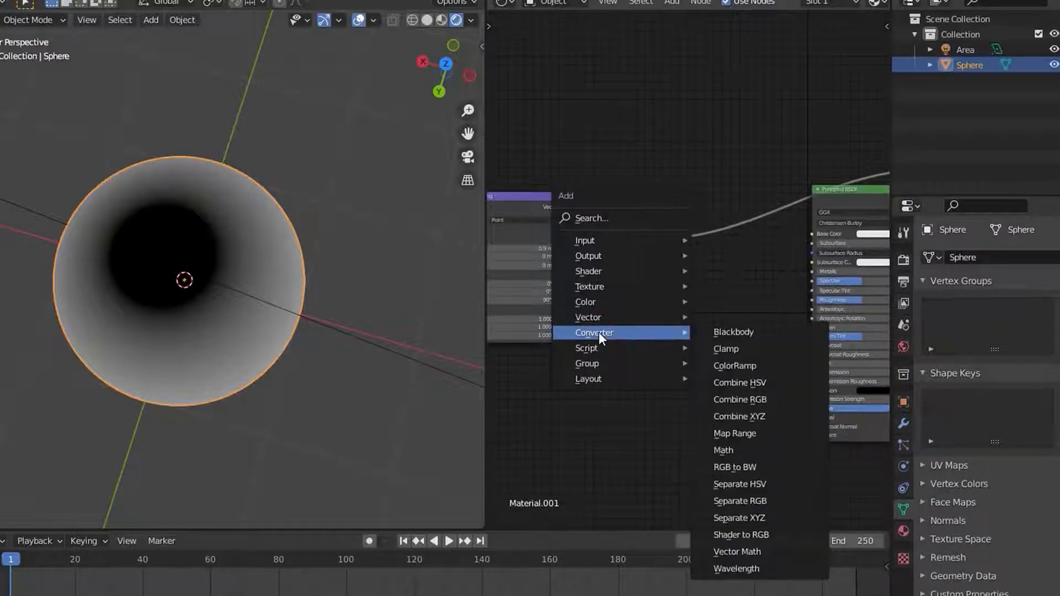
{"action": "left_click", "coordinate": [740, 366]}
{"action": "left_click", "coordinate": [668, 276]}
{"action": "scroll", "coordinate": [671, 292], "scroll_direction": "up", "scroll_amount": 3}
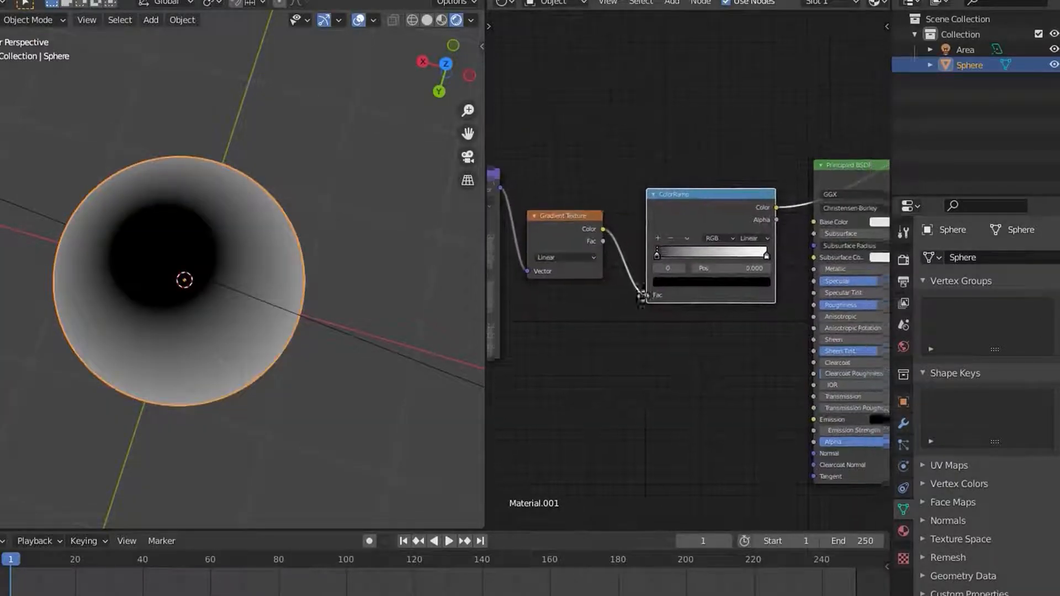
Step: Pull the ColorRamp's white stop inward and move the Principled BSDF node lower to clear space beside the ColorRamp
{"action": "left_click_drag", "start_coordinate": [773, 251], "coordinate": [724, 250]}
{"action": "left_click_drag", "start_coordinate": [642, 252], "coordinate": [600, 248]}
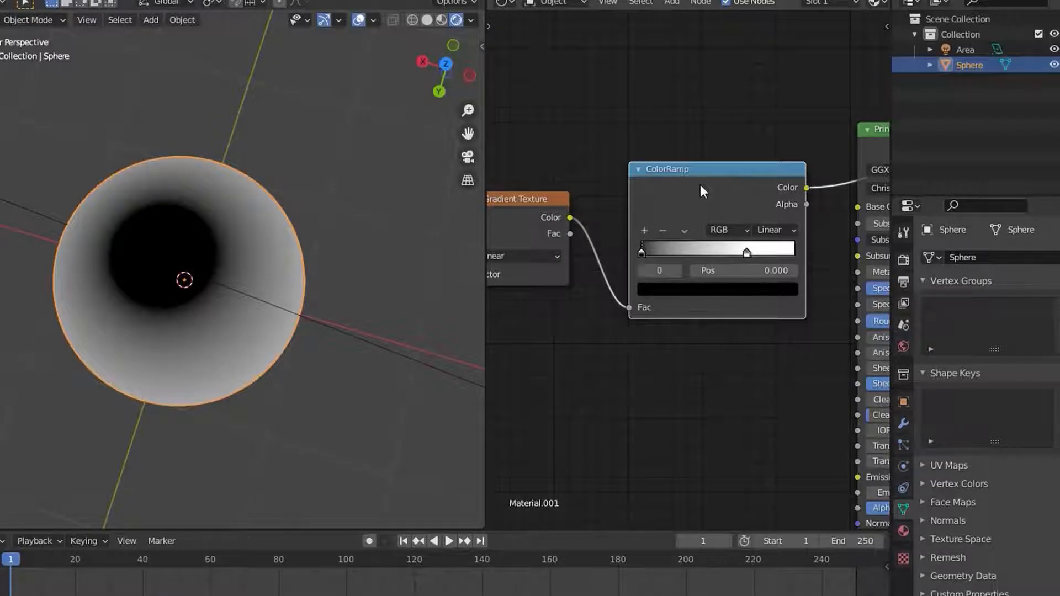
{"action": "left_click_drag", "start_coordinate": [701, 191], "coordinate": [679, 173]}
{"action": "scroll", "coordinate": [681, 189], "scroll_direction": "down", "scroll_amount": 2}
{"action": "left_click_drag", "start_coordinate": [794, 174], "coordinate": [842, 294]}
{"action": "scroll", "coordinate": [754, 276], "scroll_direction": "up", "scroll_amount": 4}
{"action": "middle_click_drag", "start_coordinate": [710, 224], "coordinate": [763, 213]}
{"action": "scroll", "coordinate": [734, 212], "scroll_direction": "up", "scroll_amount": 2}
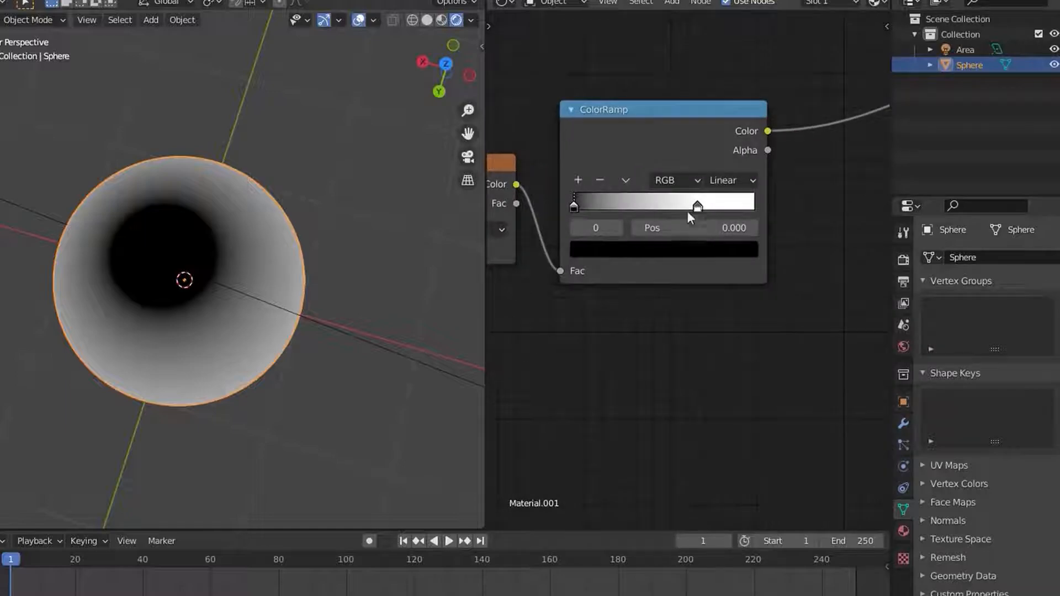
Step: Set the ColorRamp interpolation to Ease and move the white stop to position 0.123
{"action": "left_click", "coordinate": [729, 179]}
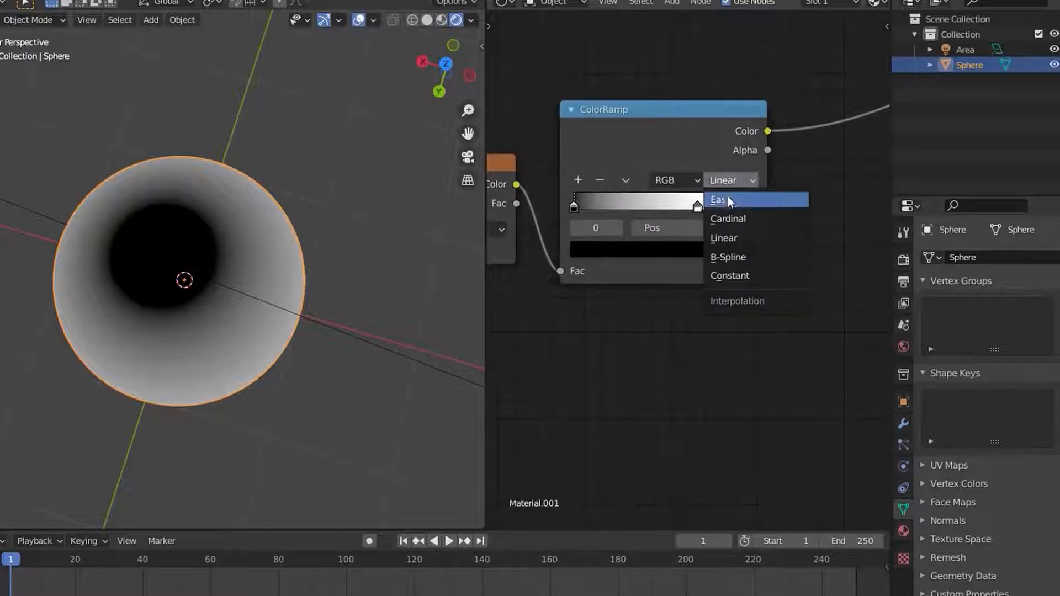
{"action": "left_click", "coordinate": [722, 204]}
{"action": "scroll", "coordinate": [607, 281], "scroll_direction": "up", "scroll_amount": 3}
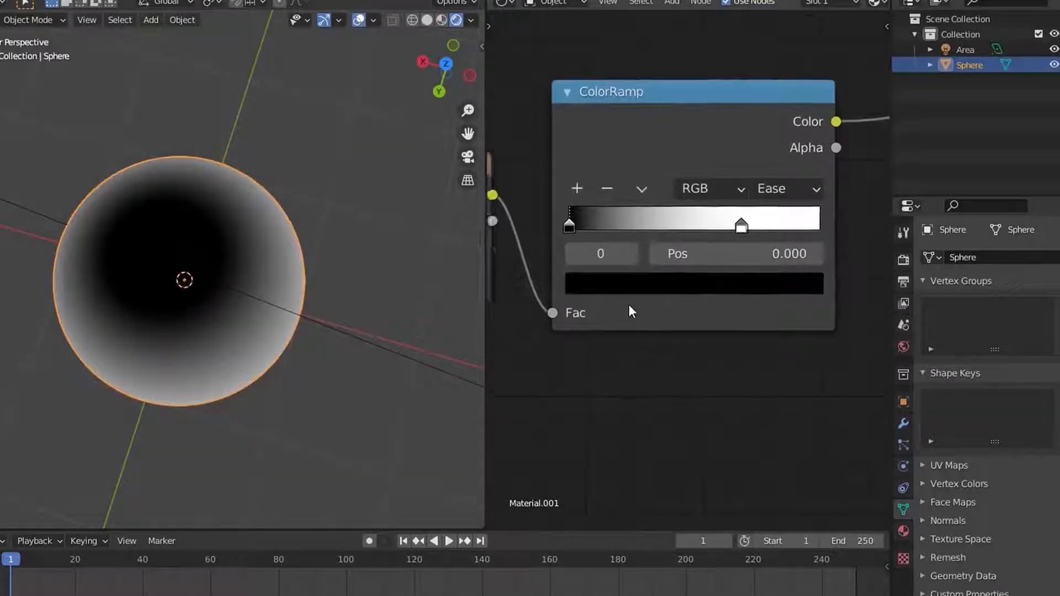
{"action": "left_click_drag", "start_coordinate": [750, 220], "coordinate": [584, 220]}
{"action": "scroll", "coordinate": [619, 196], "scroll_direction": "down", "scroll_amount": 2}
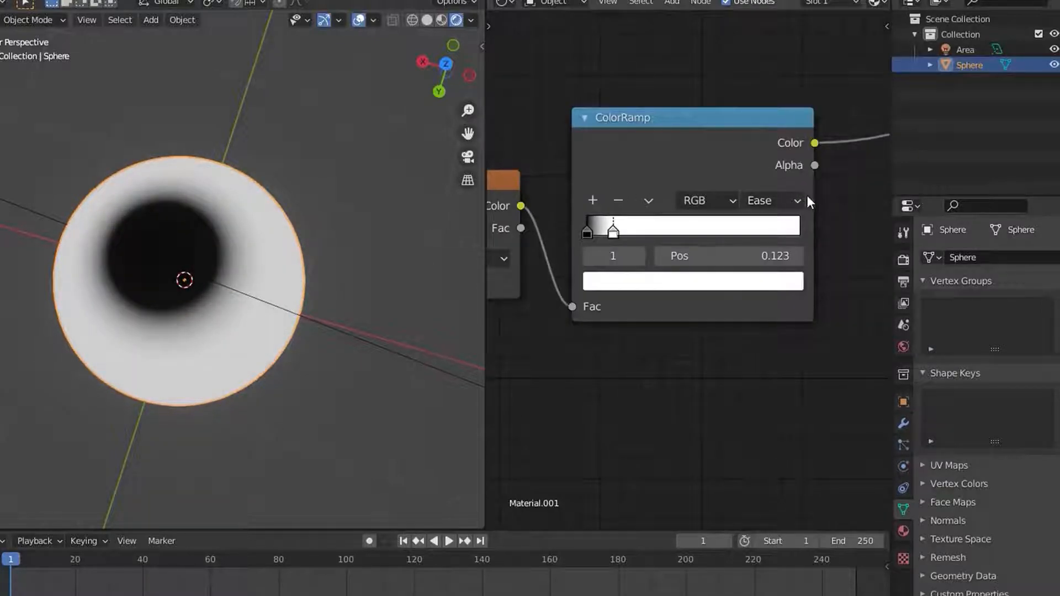
Step: Widen the ColorRamp node and move its white stop closer to the black stop to sharpen the dark circle's edge
{"action": "middle_click_drag", "start_coordinate": [796, 216], "coordinate": [722, 201]}
{"action": "left_click_drag", "start_coordinate": [716, 194], "coordinate": [917, 180]}
{"action": "scroll", "coordinate": [694, 252], "scroll_direction": "up", "scroll_amount": 3}
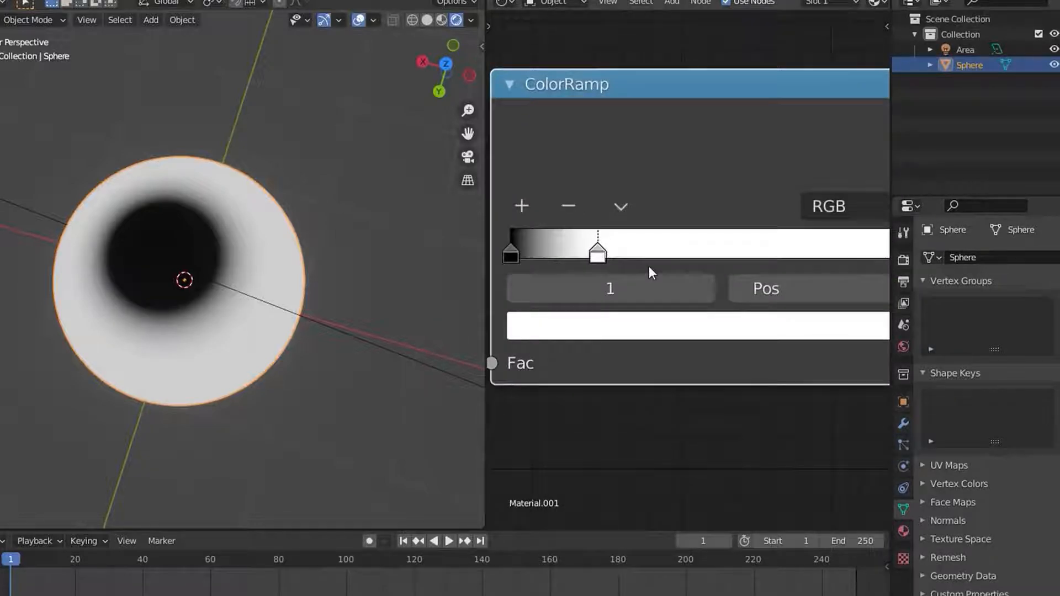
{"action": "left_click_drag", "start_coordinate": [595, 258], "coordinate": [552, 254]}
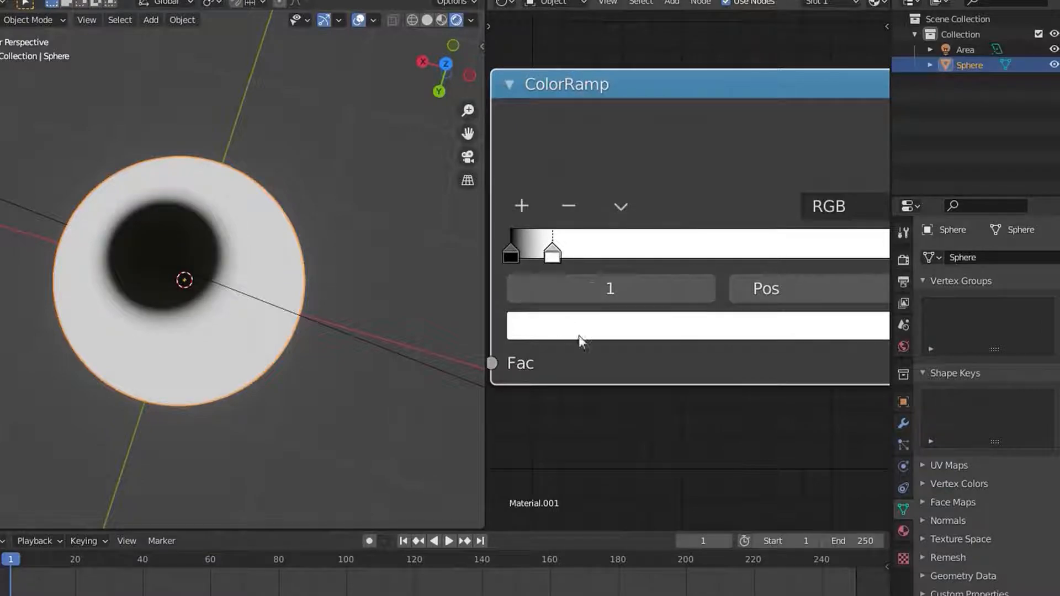
Step: Change the ColorRamp's white stop to light blue, with hue 0.568, saturation 0.730 and value 1.000
{"action": "left_click", "coordinate": [596, 330]}
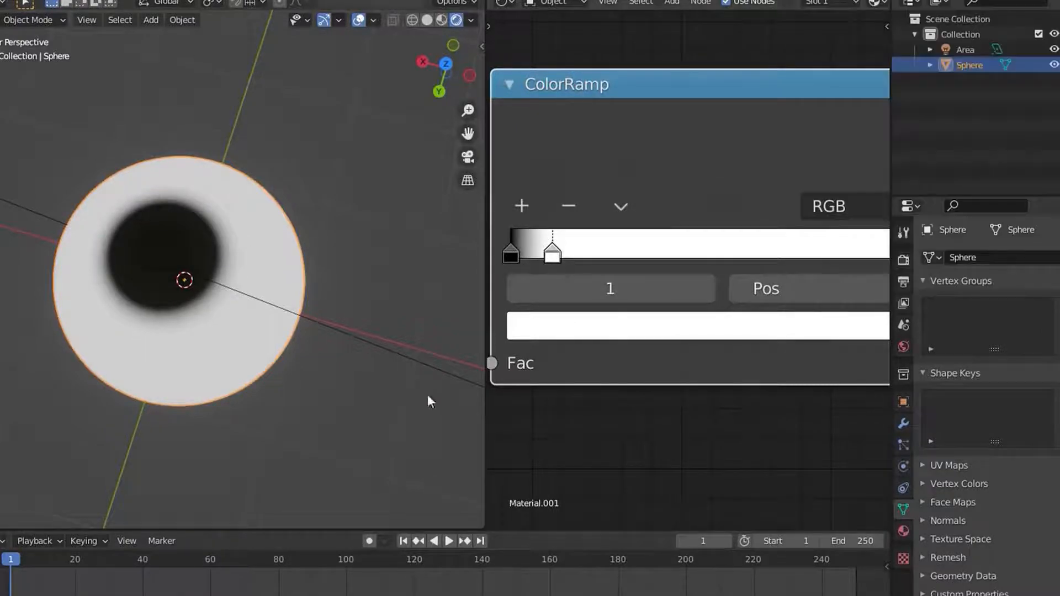
{"action": "scroll", "coordinate": [621, 413], "scroll_direction": "down", "scroll_amount": 2}
{"action": "scroll", "coordinate": [624, 303], "scroll_direction": "down", "scroll_amount": 2}
{"action": "left_click", "coordinate": [624, 296]}
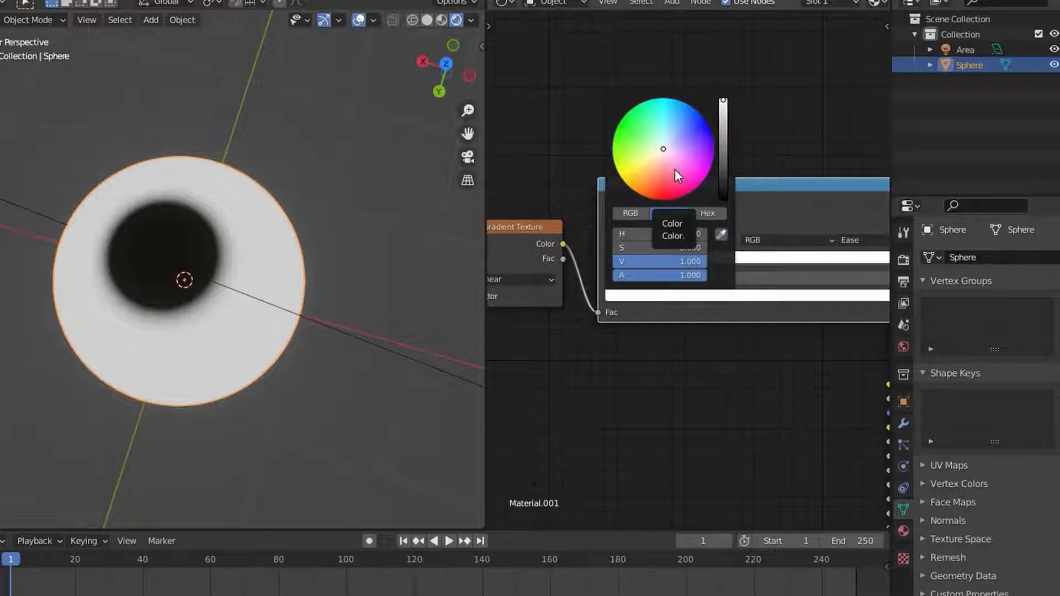
{"action": "left_click_drag", "start_coordinate": [670, 121], "coordinate": [670, 128]}
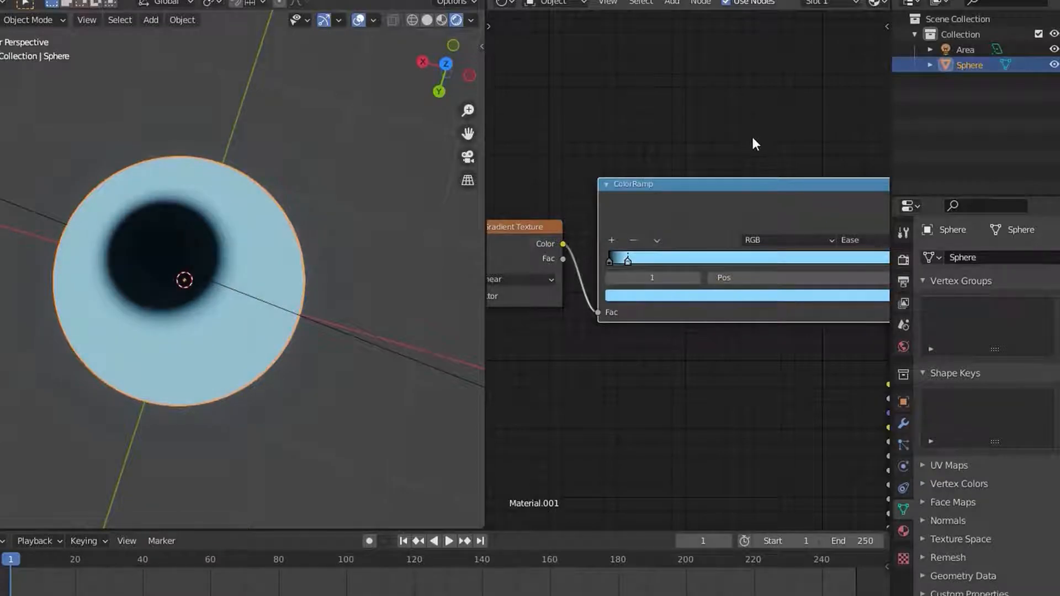
Step: Add a ColorRamp stop and darken the outermost stop to hue 0.566, saturation 0.665 and value 0.019
{"action": "left_click", "coordinate": [611, 241]}
{"action": "left_click", "coordinate": [681, 296]}
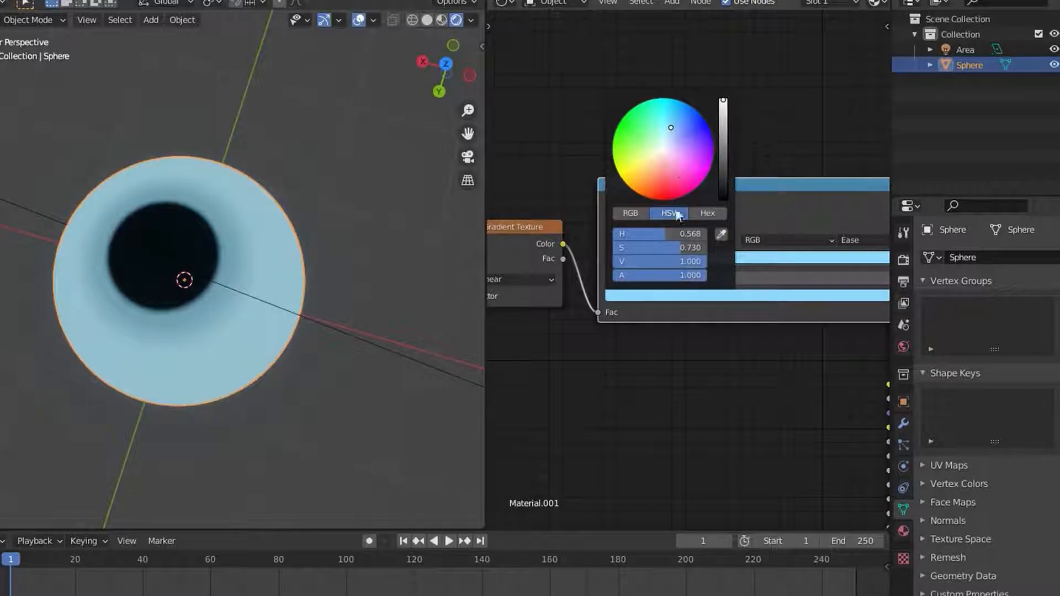
{"action": "left_click_drag", "start_coordinate": [670, 261], "coordinate": [629, 261]}
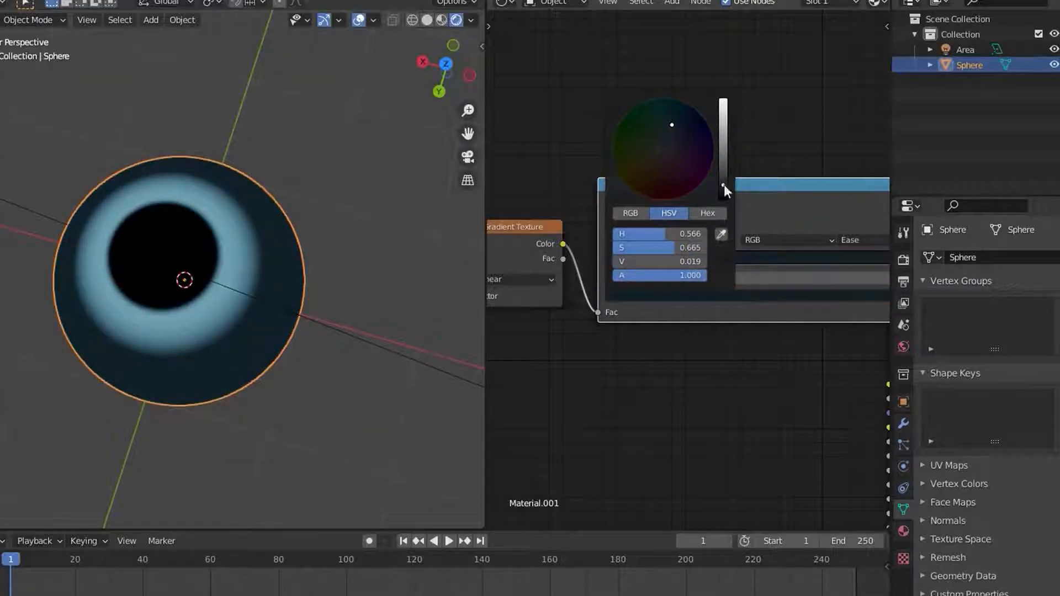
Step: Add another ColorRamp stop and give the outer middle stop a blue with hue 0.558, saturation 0.602 and value 0.421
{"action": "left_click", "coordinate": [612, 241]}
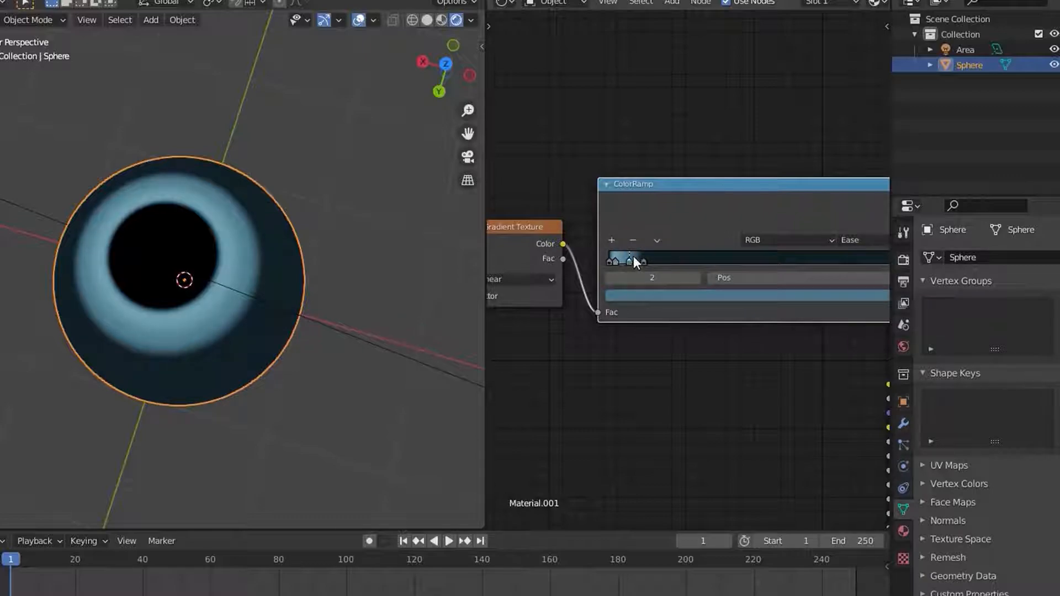
{"action": "left_click", "coordinate": [637, 296]}
{"action": "left_click_drag", "start_coordinate": [723, 145], "coordinate": [723, 130]}
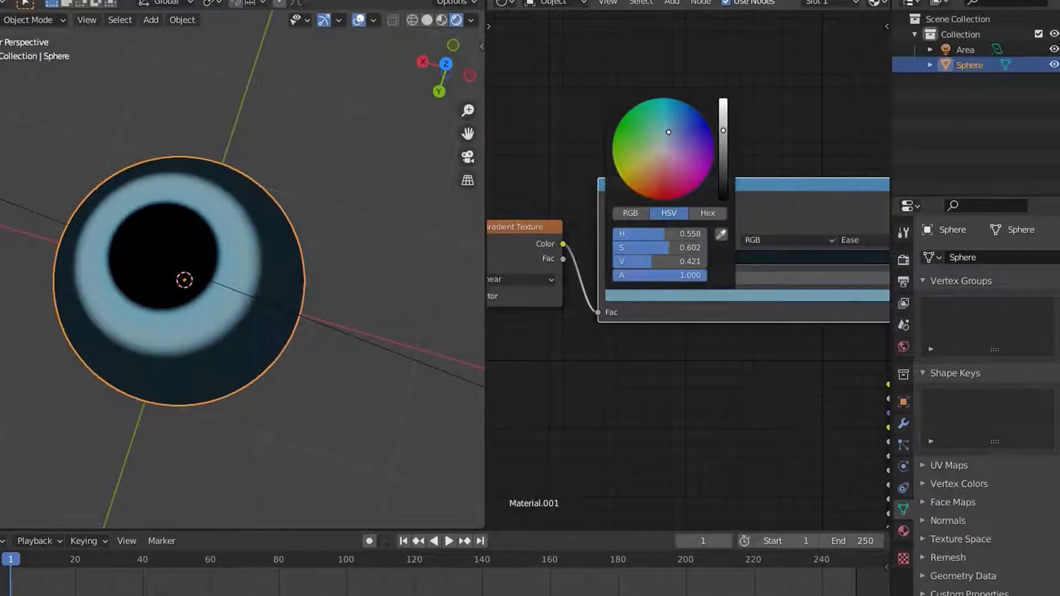
Step: Adjust the two middle ColorRamp stops' blues, darkening the outer one to about hue 0.539, saturation 0.615 and value 0.198
{"action": "scroll", "coordinate": [274, 283], "scroll_direction": "up", "scroll_amount": 3}
{"action": "middle_click_drag", "start_coordinate": [242, 318], "coordinate": [327, 237]}
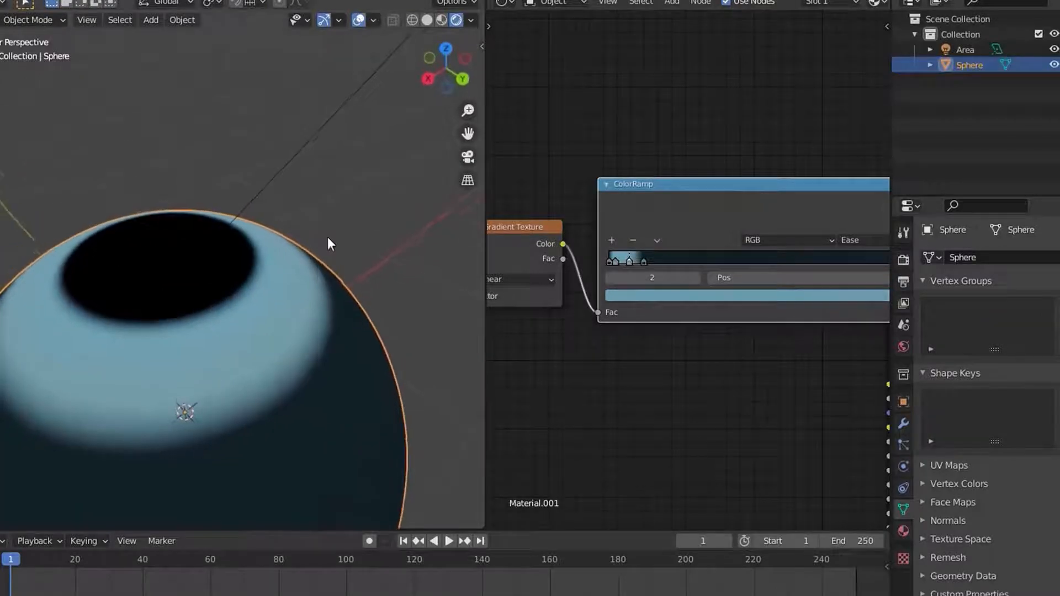
{"action": "scroll", "coordinate": [686, 265], "scroll_direction": "up", "scroll_amount": 1}
{"action": "left_click", "coordinate": [707, 297]}
{"action": "left_click_drag", "start_coordinate": [855, 262], "coordinate": [833, 262]}
{"action": "left_click", "coordinate": [611, 260]}
{"action": "left_click", "coordinate": [878, 298]}
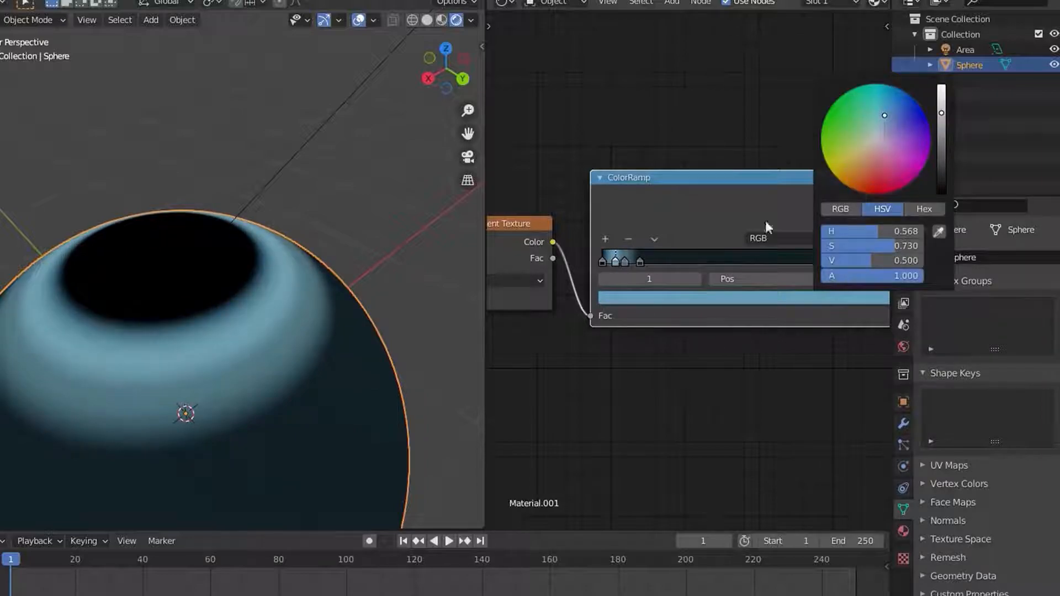
{"action": "left_click_drag", "start_coordinate": [882, 119], "coordinate": [882, 114]}
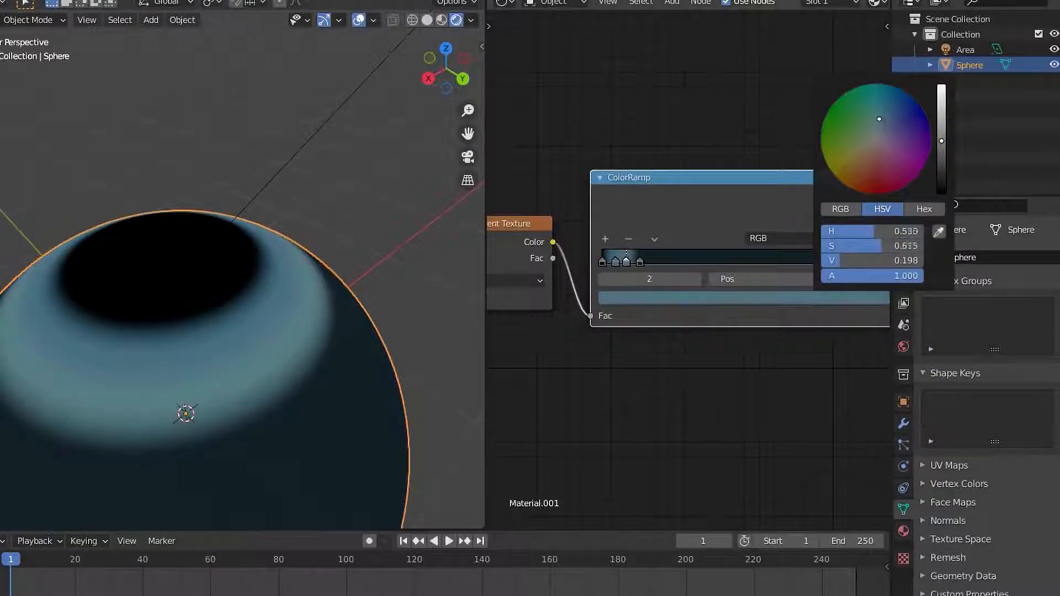
{"action": "left_click_drag", "start_coordinate": [942, 142], "coordinate": [942, 146]}
Step: Move the inner blue ColorRamp stop closer to the black stop and select the outer blue stop
{"action": "left_click", "coordinate": [605, 239]}
{"action": "left_click_drag", "start_coordinate": [626, 261], "coordinate": [607, 257]}
{"action": "left_click", "coordinate": [622, 262]}
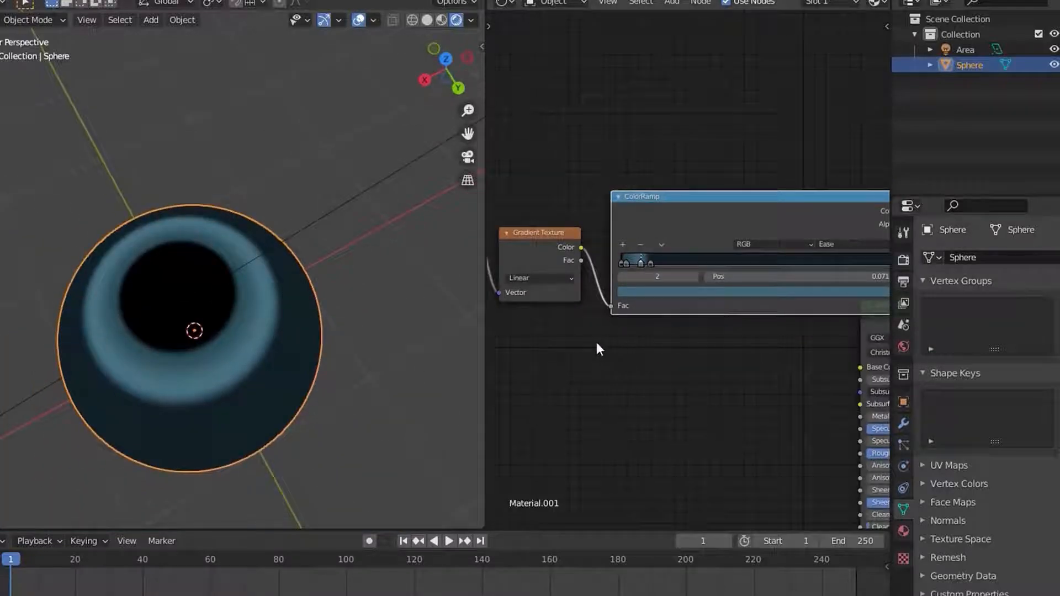
Step: Move the Principled BSDF node down and to the side, below the ColorRamp and Material Output, to free space for more nodes
{"action": "middle_click_drag", "start_coordinate": [726, 330], "coordinate": [605, 346]}
{"action": "scroll", "coordinate": [657, 335], "scroll_direction": "down", "scroll_amount": 5}
{"action": "left_click_drag", "start_coordinate": [769, 309], "coordinate": [753, 372]}
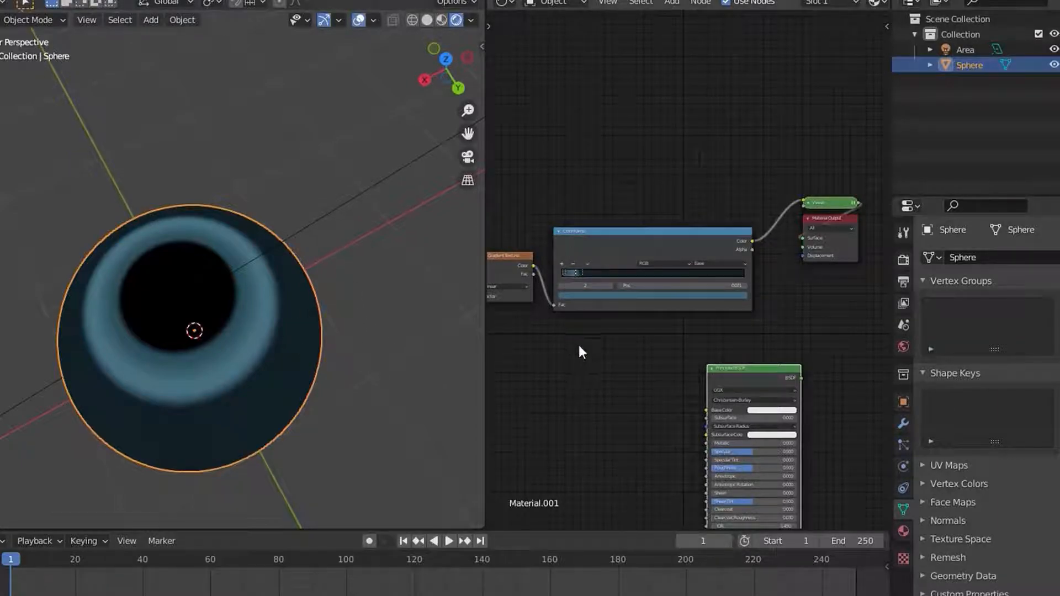
{"action": "scroll", "coordinate": [575, 342], "scroll_direction": "up", "scroll_amount": 1}
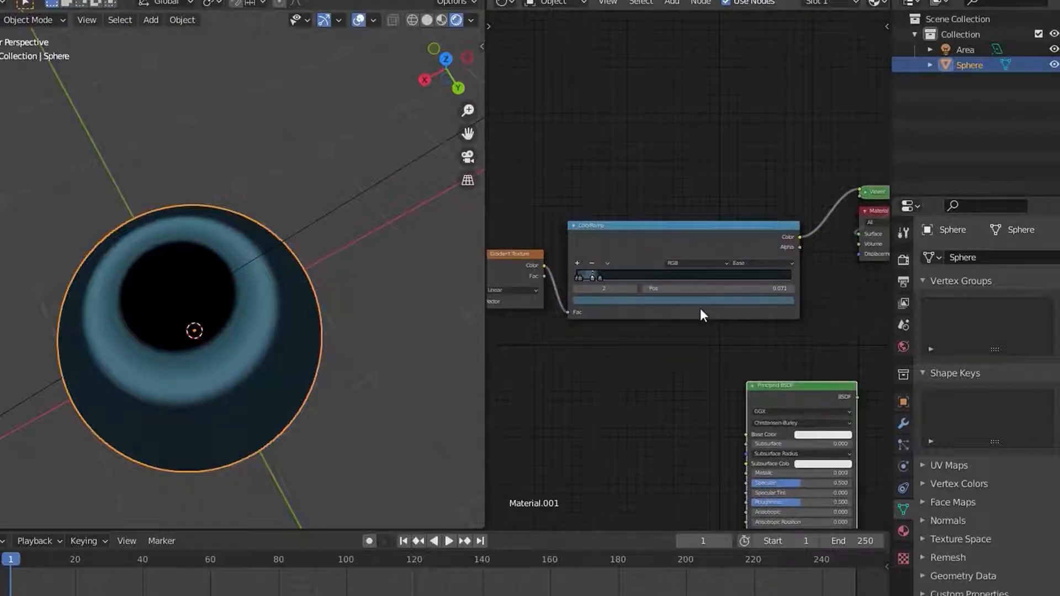
{"action": "scroll", "coordinate": [700, 308], "scroll_direction": "down", "scroll_amount": 2}
{"action": "scroll", "coordinate": [606, 413], "scroll_direction": "down", "scroll_amount": 1}
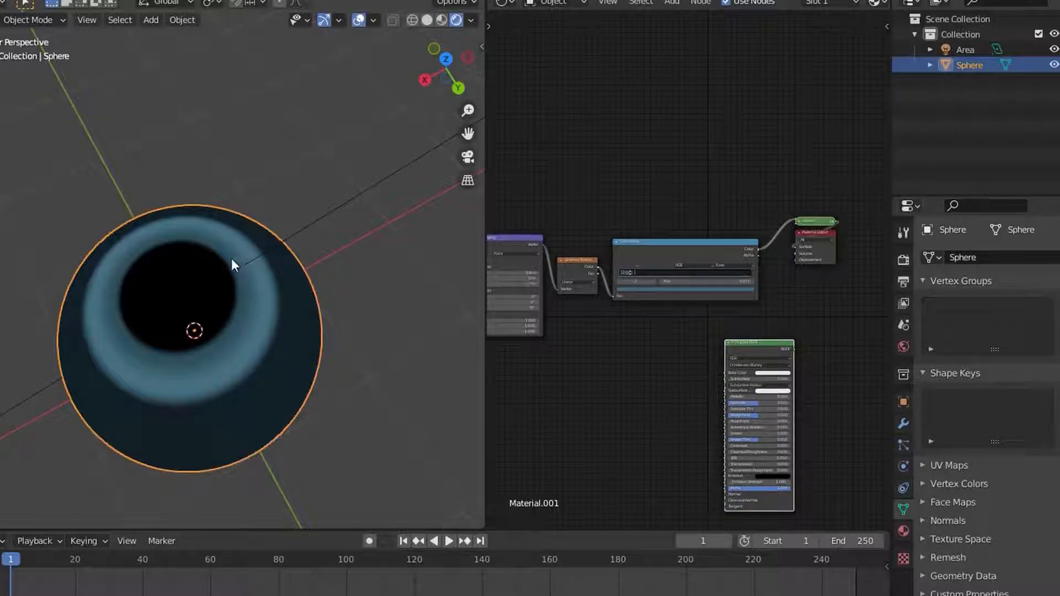
{"action": "middle_click_drag", "start_coordinate": [622, 362], "coordinate": [685, 315]}
{"action": "left_click_drag", "start_coordinate": [783, 288], "coordinate": [832, 276]}
{"action": "left_click", "coordinate": [719, 290]}
Step: Add a Noise Texture node below the ColorRamp chain and preview its output on the sphere with the Viewer node
{"action": "key", "text": "shift+a"}
{"action": "mouse_move", "coordinate": [562, 338]}
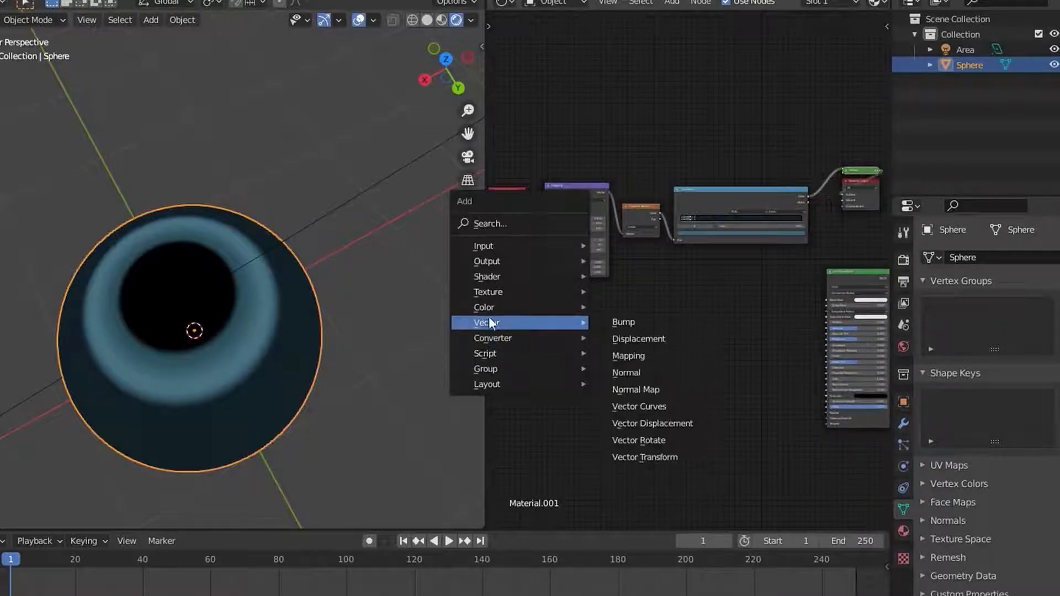
{"action": "mouse_move", "coordinate": [501, 290]}
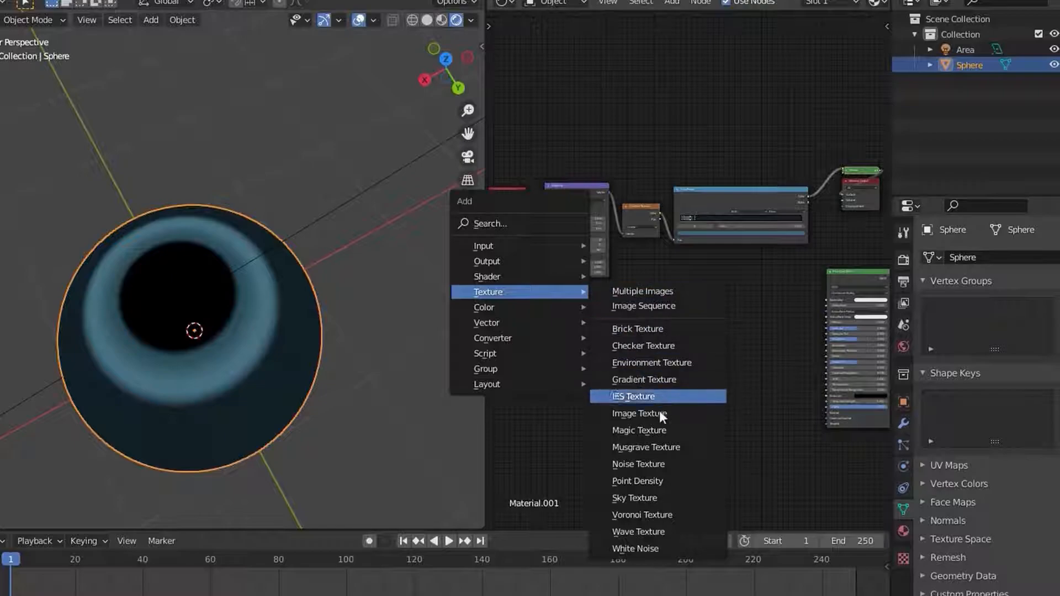
{"action": "left_click", "coordinate": [645, 465]}
{"action": "scroll", "coordinate": [624, 336], "scroll_direction": "up", "scroll_amount": 2}
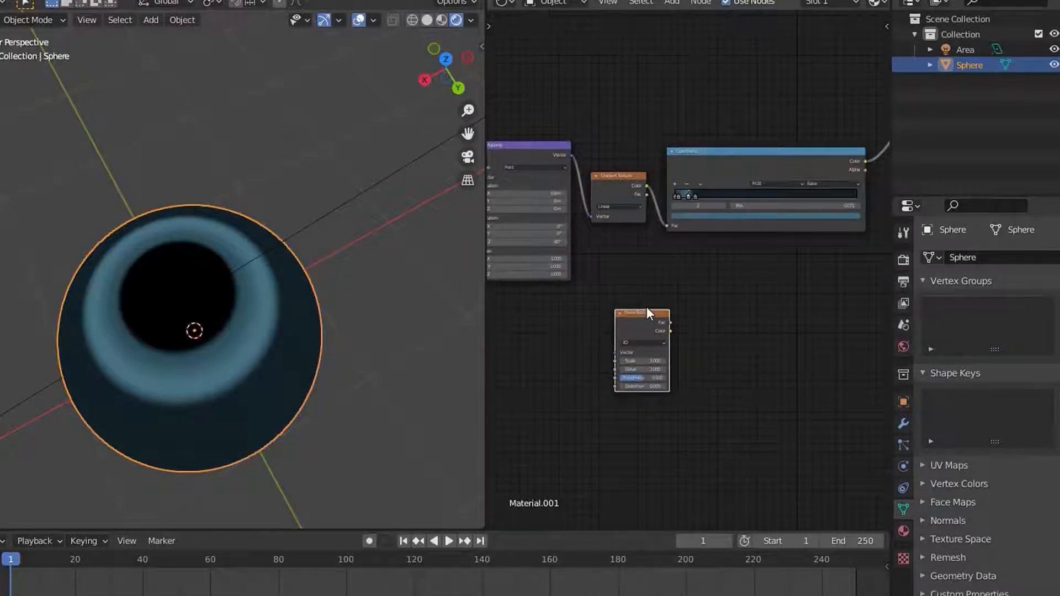
{"action": "left_click", "coordinate": [640, 331], "text": "ctrl+shift"}
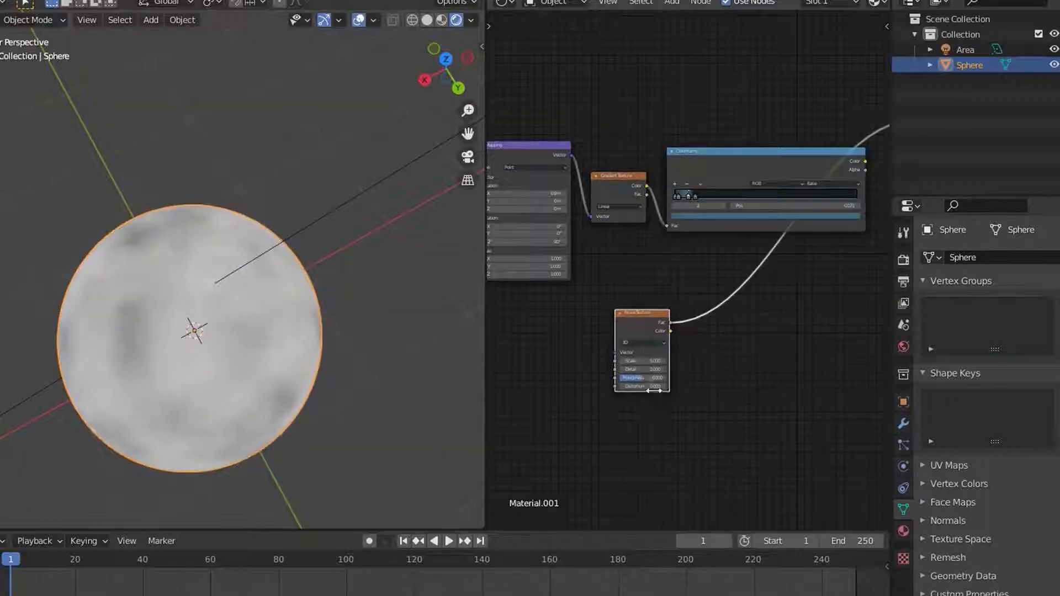
Step: Examine the noise pattern on the sphere up close and from several angles
{"action": "scroll", "coordinate": [680, 375], "scroll_direction": "up", "scroll_amount": 3}
{"action": "middle_click_drag", "start_coordinate": [166, 331], "coordinate": [280, 333]}
{"action": "scroll", "coordinate": [312, 353], "scroll_direction": "up", "scroll_amount": 2}
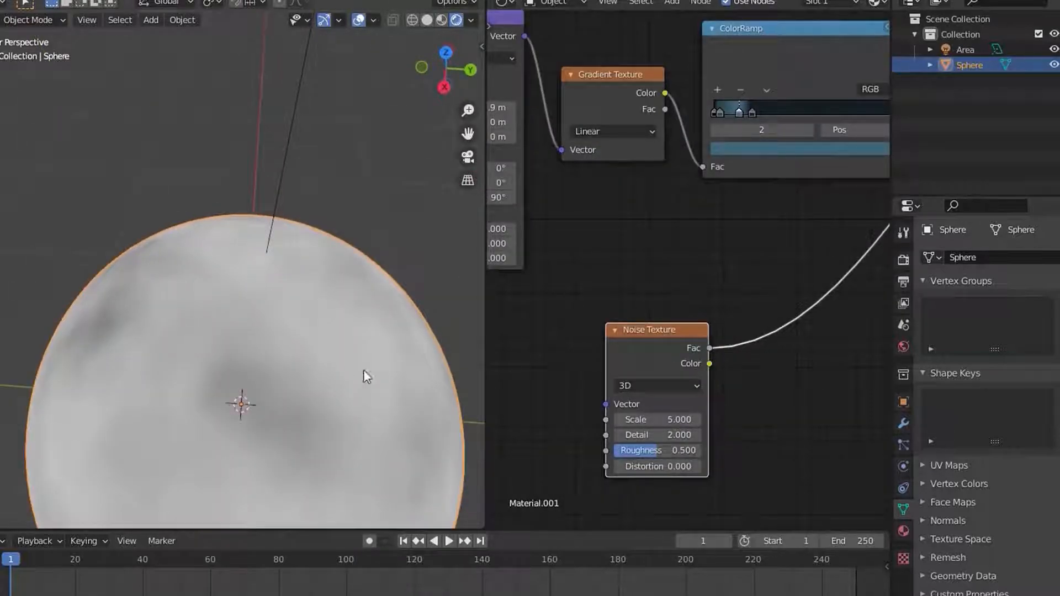
{"action": "middle_click_drag", "start_coordinate": [343, 374], "coordinate": [317, 339]}
{"action": "scroll", "coordinate": [317, 338], "scroll_direction": "down", "scroll_amount": 2}
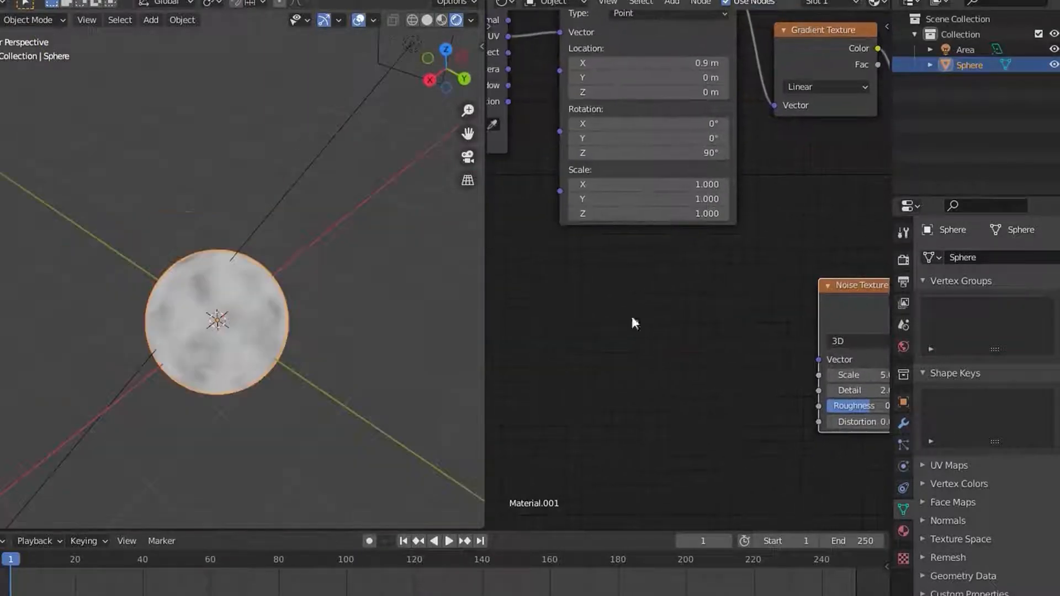
{"action": "scroll", "coordinate": [314, 333], "scroll_direction": "down", "scroll_amount": 3}
{"action": "middle_click_drag", "start_coordinate": [314, 334], "coordinate": [286, 367]}
{"action": "scroll", "coordinate": [286, 367], "scroll_direction": "up", "scroll_amount": 3}
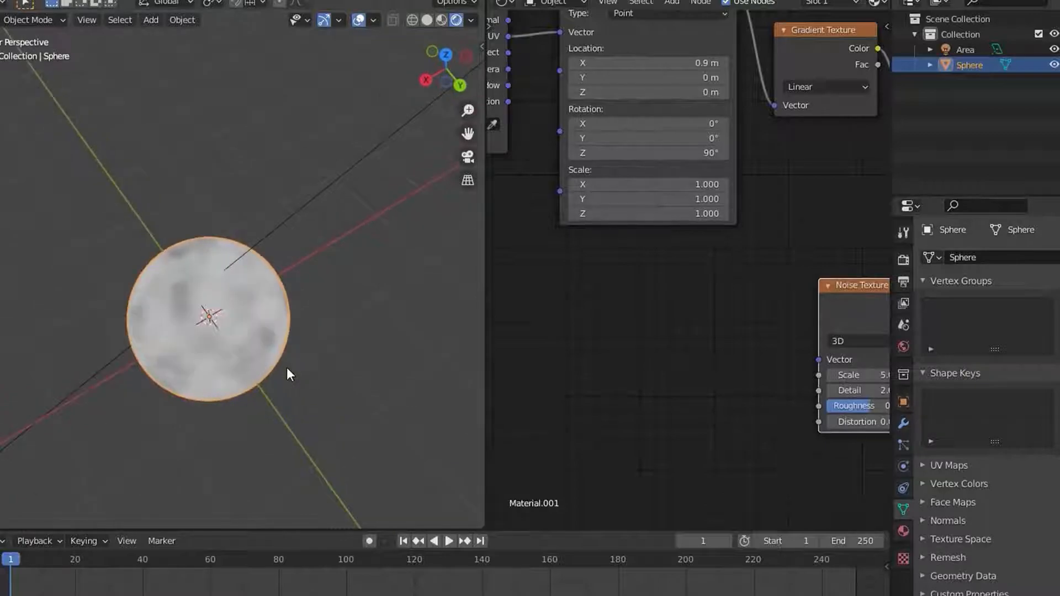
Step: Shift the Texture Coordinate node away from the Mapping node and connect its UV output to the Noise Texture's Vector input
{"action": "scroll", "coordinate": [672, 330], "scroll_direction": "down", "scroll_amount": 5}
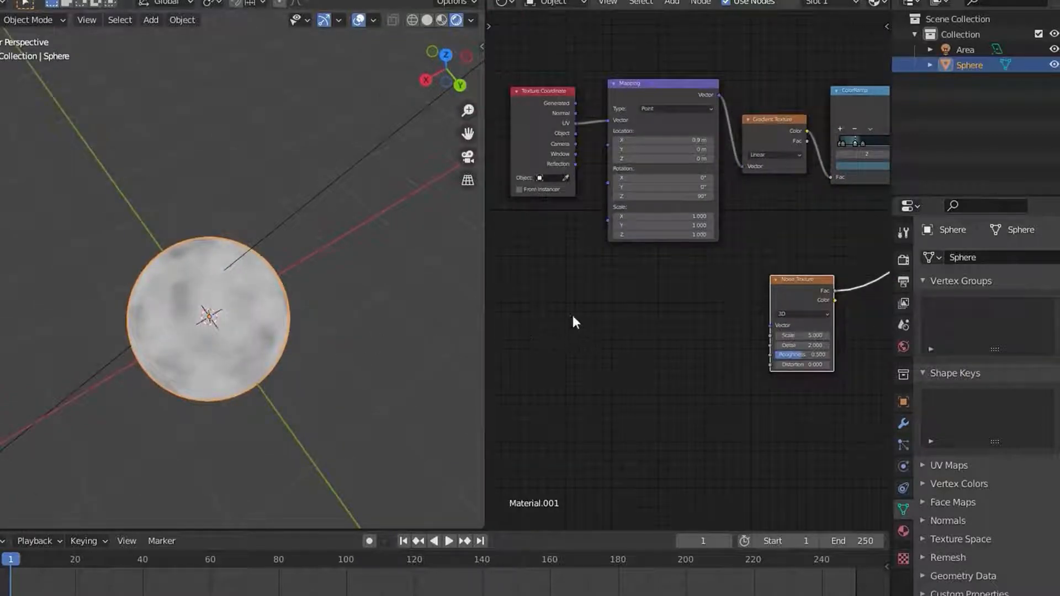
{"action": "scroll", "coordinate": [611, 320], "scroll_direction": "down", "scroll_amount": 3}
{"action": "mouse_move", "coordinate": [548, 165]}
{"action": "left_mouse_down"}
{"action": "mouse_move", "coordinate": [522, 169]}
{"action": "mouse_move", "coordinate": [541, 167]}
{"action": "left_mouse_up"}
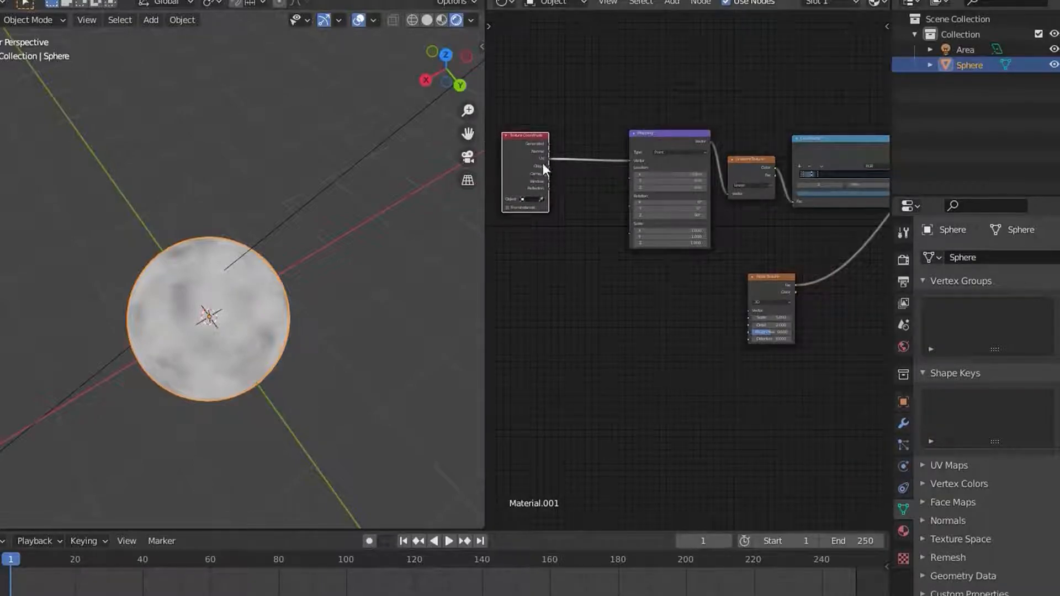
{"action": "left_click_drag", "start_coordinate": [547, 159], "coordinate": [746, 312]}
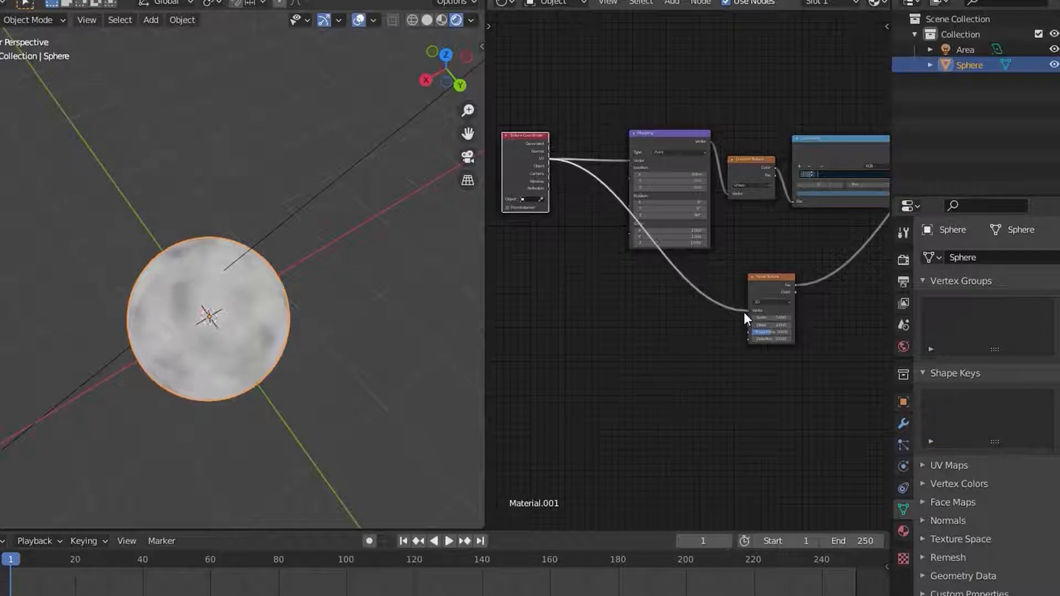
Step: Add a Mapping node between the Texture Coordinate and Noise Texture nodes and widen it so its values are readable
{"action": "scroll", "coordinate": [630, 317], "scroll_direction": "up", "scroll_amount": 2}
{"action": "key", "text": "shift+a"}
{"action": "mouse_move", "coordinate": [548, 348]}
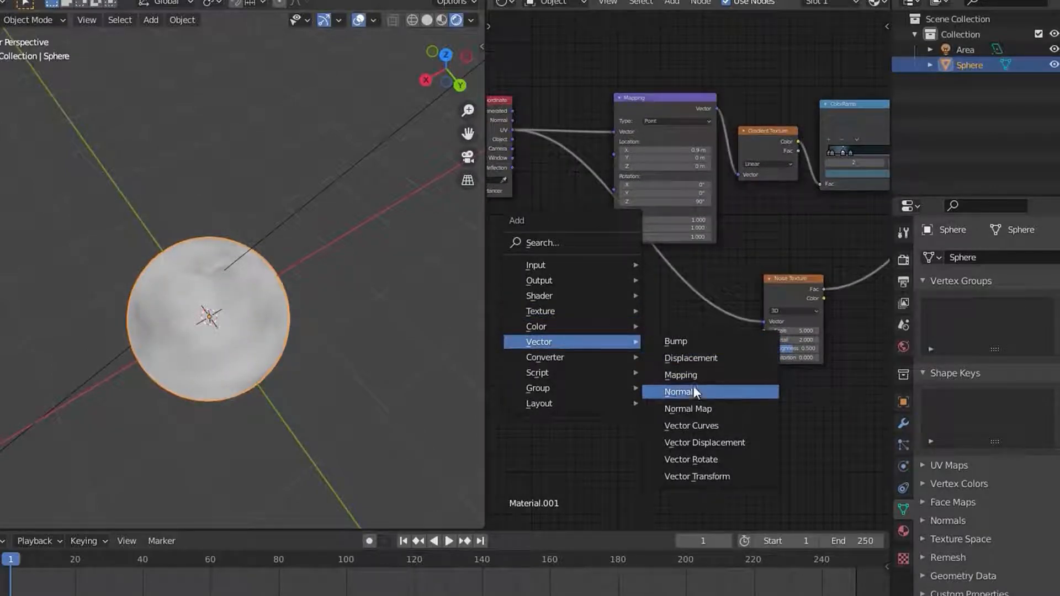
{"action": "left_click", "coordinate": [681, 373]}
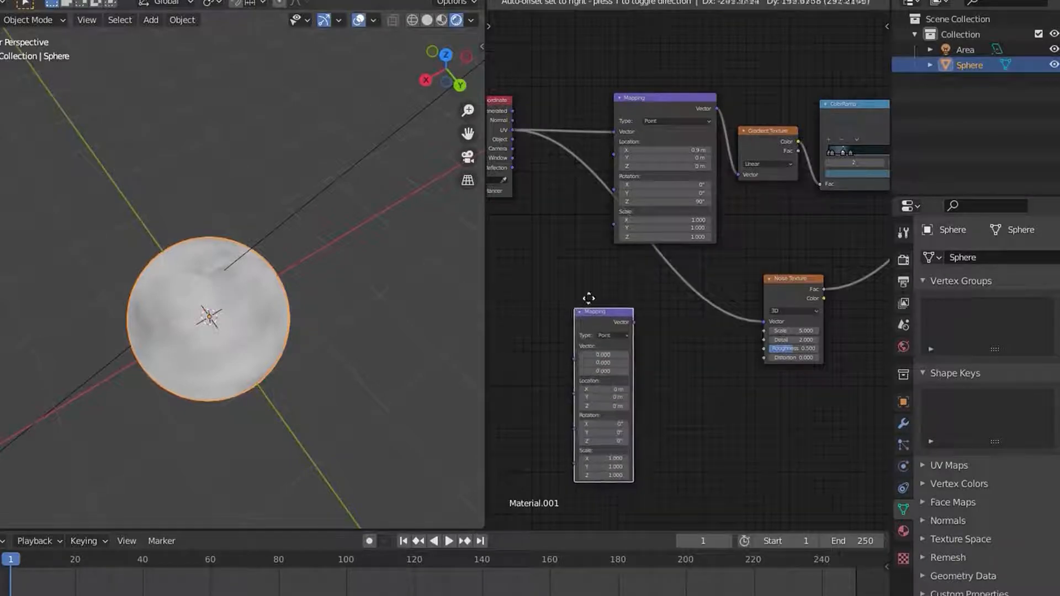
{"action": "left_click", "coordinate": [657, 271]}
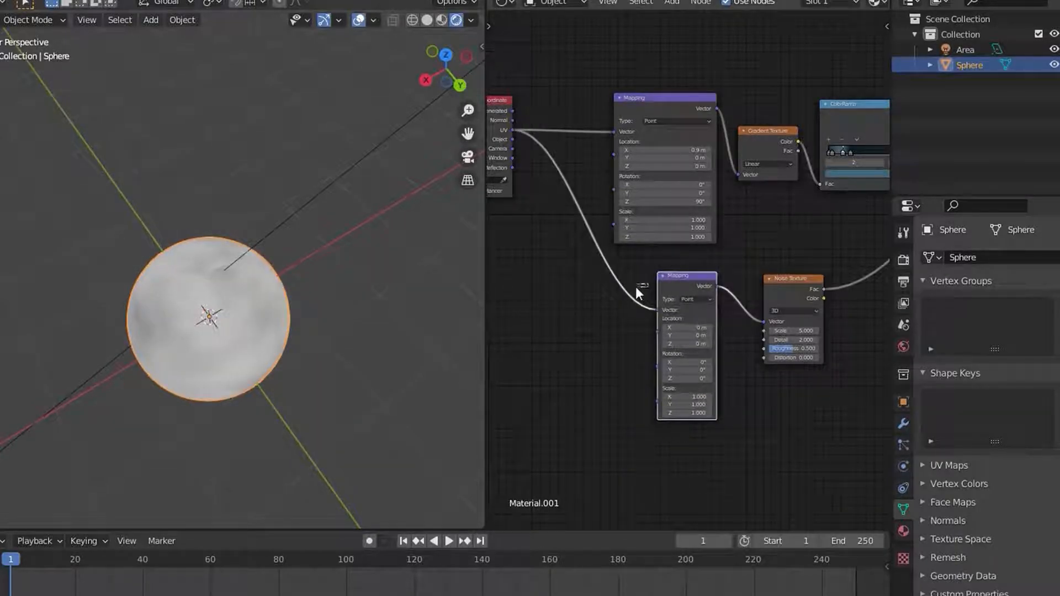
{"action": "left_click_drag", "start_coordinate": [657, 290], "coordinate": [621, 293]}
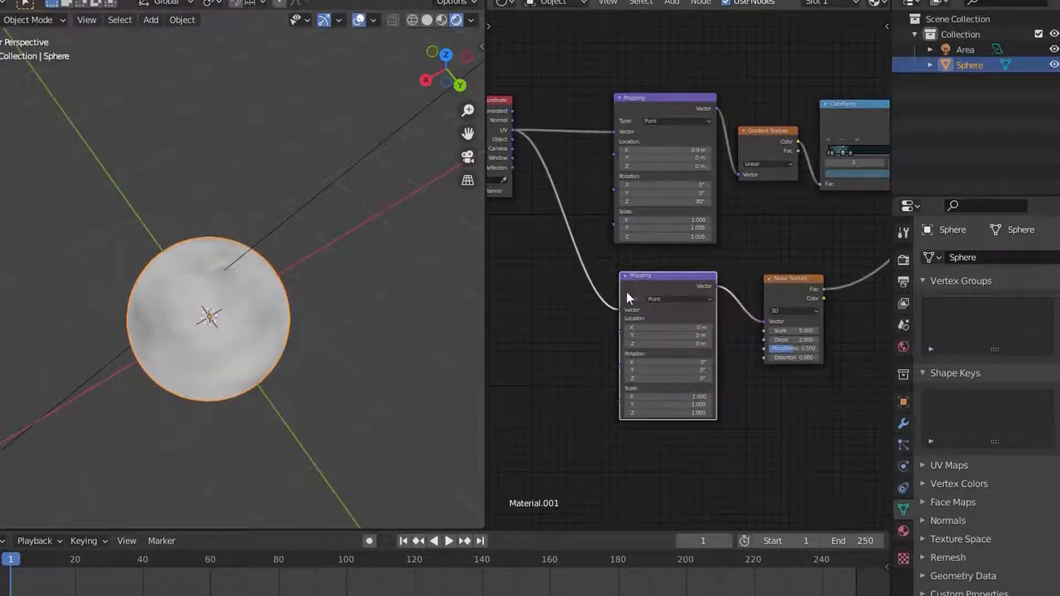
Step: Set the Noise Texture's scale to 21.1 to get a finer pattern on the sphere
{"action": "scroll", "coordinate": [640, 278], "scroll_direction": "up", "scroll_amount": 3}
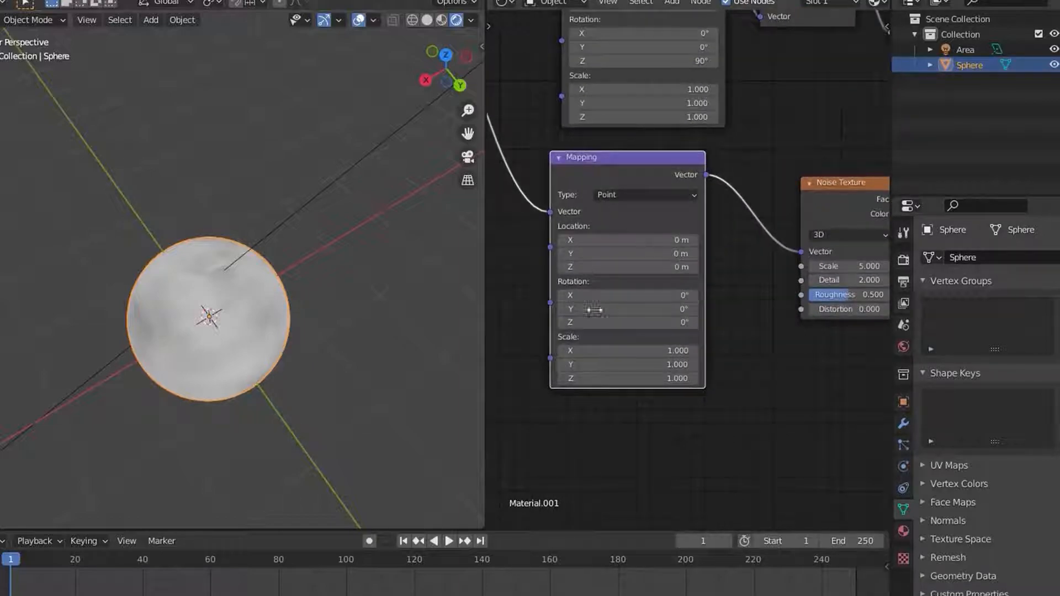
{"action": "scroll", "coordinate": [247, 372], "scroll_direction": "up", "scroll_amount": 6}
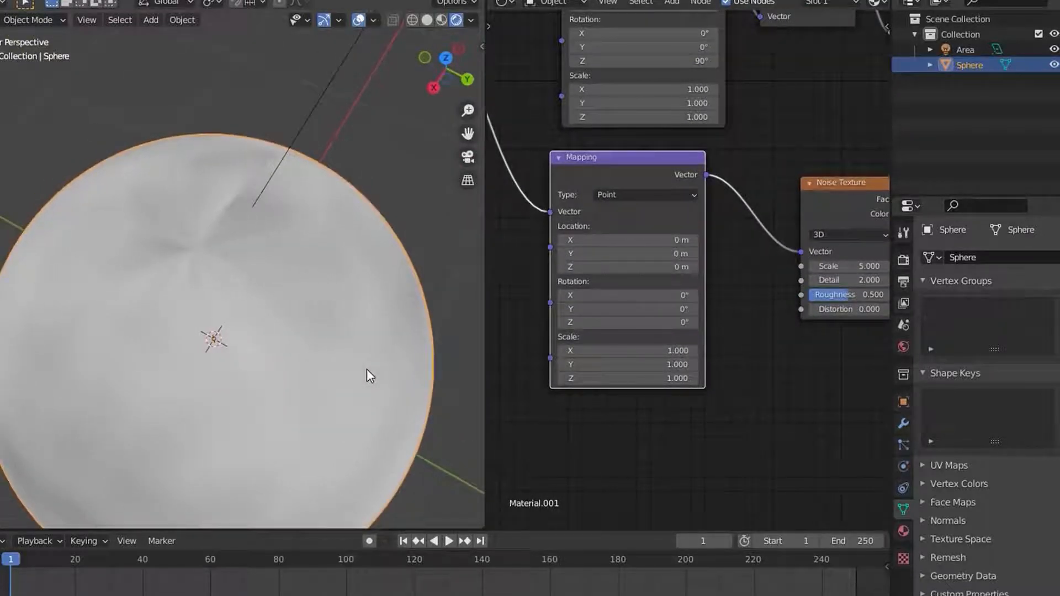
{"action": "scroll", "coordinate": [367, 369], "scroll_direction": "down", "scroll_amount": 2}
{"action": "middle_click_drag", "start_coordinate": [829, 296], "coordinate": [759, 281]}
{"action": "left_click_drag", "start_coordinate": [778, 250], "coordinate": [867, 250]}
Step: Stretch the noise into radial streaks by setting its Mapping node's scale to 1.9 in X and 0.2 in Y
{"action": "middle_click_drag", "start_coordinate": [660, 283], "coordinate": [745, 267]}
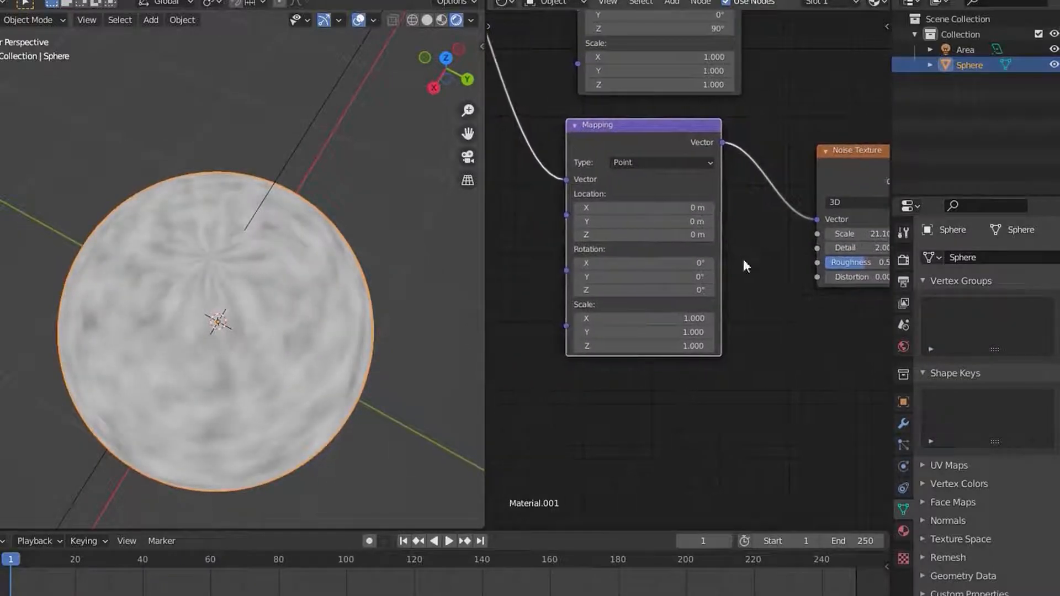
{"action": "scroll", "coordinate": [685, 273], "scroll_direction": "up", "scroll_amount": 1}
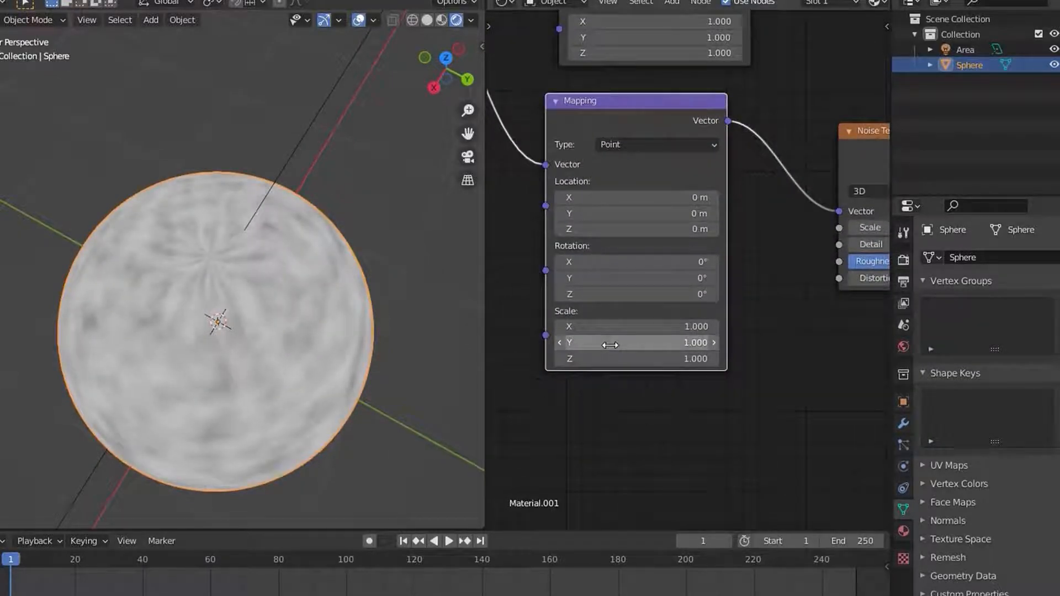
{"action": "mouse_move", "coordinate": [637, 343]}
{"action": "left_mouse_down"}
{"action": "mouse_move", "coordinate": [565, 344]}
{"action": "mouse_move", "coordinate": [634, 345]}
{"action": "mouse_move", "coordinate": [635, 325]}
{"action": "mouse_move", "coordinate": [653, 325]}
{"action": "mouse_move", "coordinate": [612, 325]}
{"action": "mouse_move", "coordinate": [686, 325]}
{"action": "mouse_move", "coordinate": [649, 325]}
{"action": "left_mouse_up"}
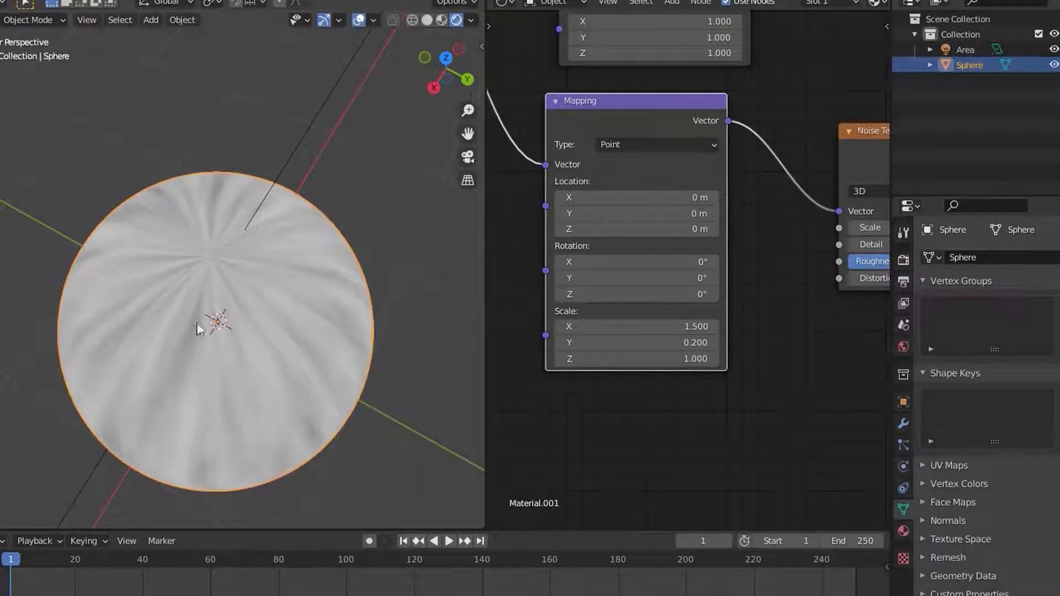
{"action": "left_click_drag", "start_coordinate": [599, 329], "coordinate": [626, 329]}
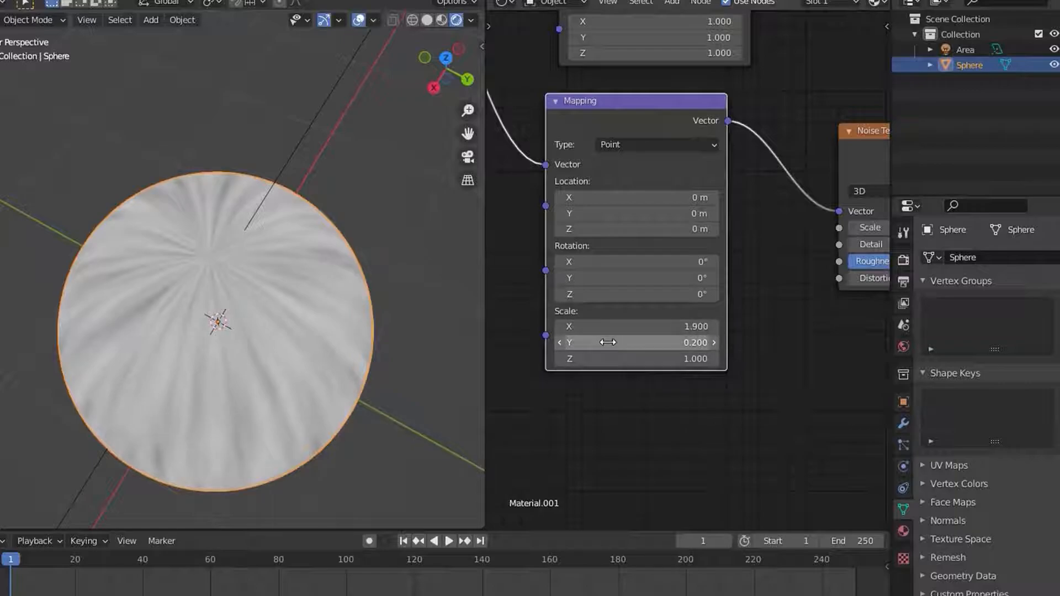
Step: Add a Voronoi Texture node below the Noise Texture and preview its Distance output on the sphere
{"action": "scroll", "coordinate": [607, 332], "scroll_direction": "down", "scroll_amount": 4}
{"action": "middle_click_drag", "start_coordinate": [614, 282], "coordinate": [668, 304]}
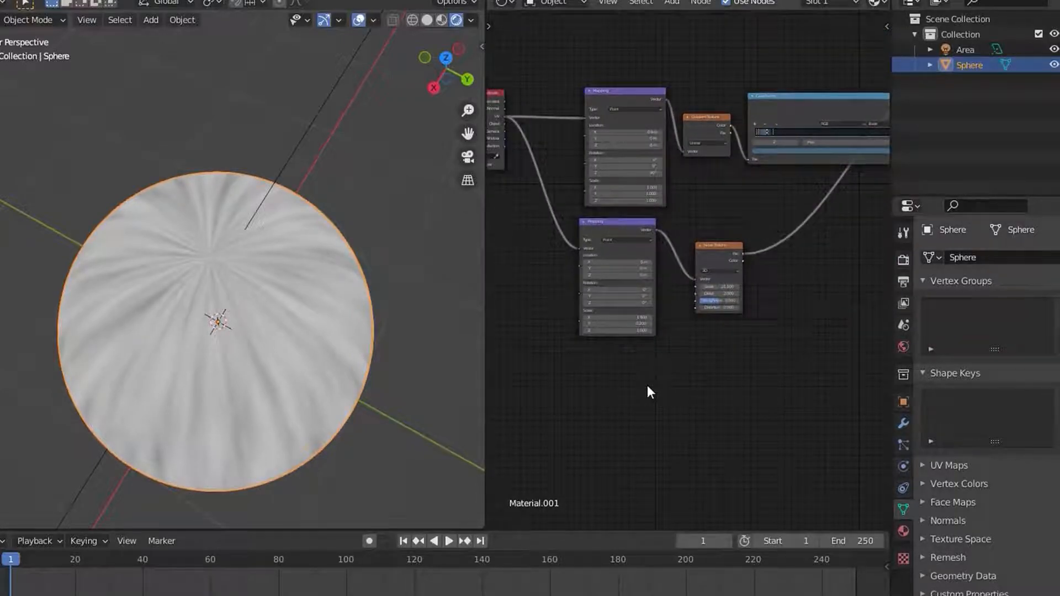
{"action": "key", "text": "shift+a"}
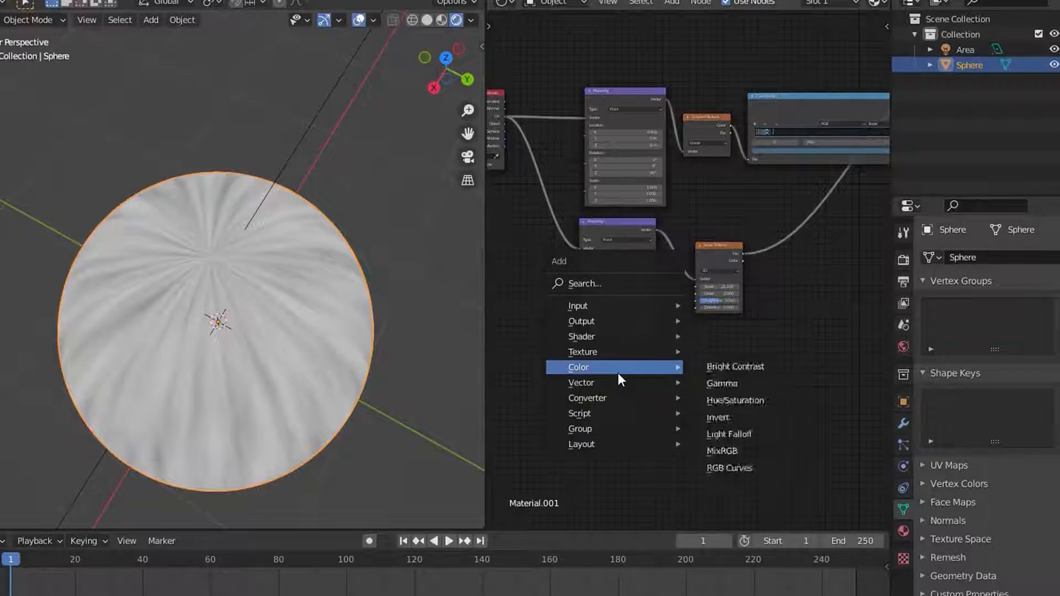
{"action": "mouse_move", "coordinate": [602, 353]}
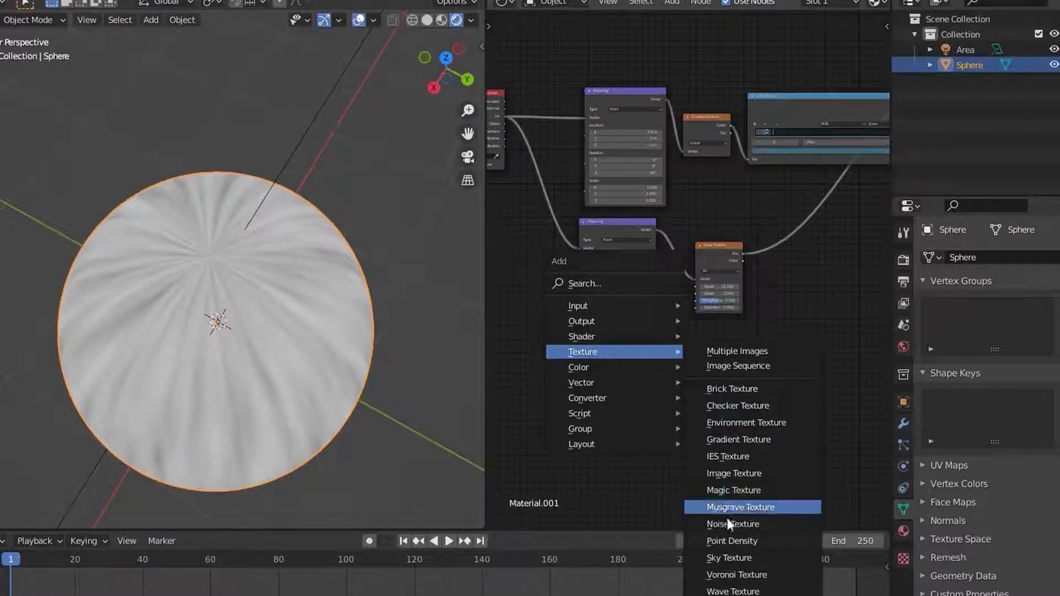
{"action": "left_click", "coordinate": [728, 575]}
{"action": "left_click", "coordinate": [705, 349]}
{"action": "scroll", "coordinate": [245, 334], "scroll_direction": "up", "scroll_amount": 3}
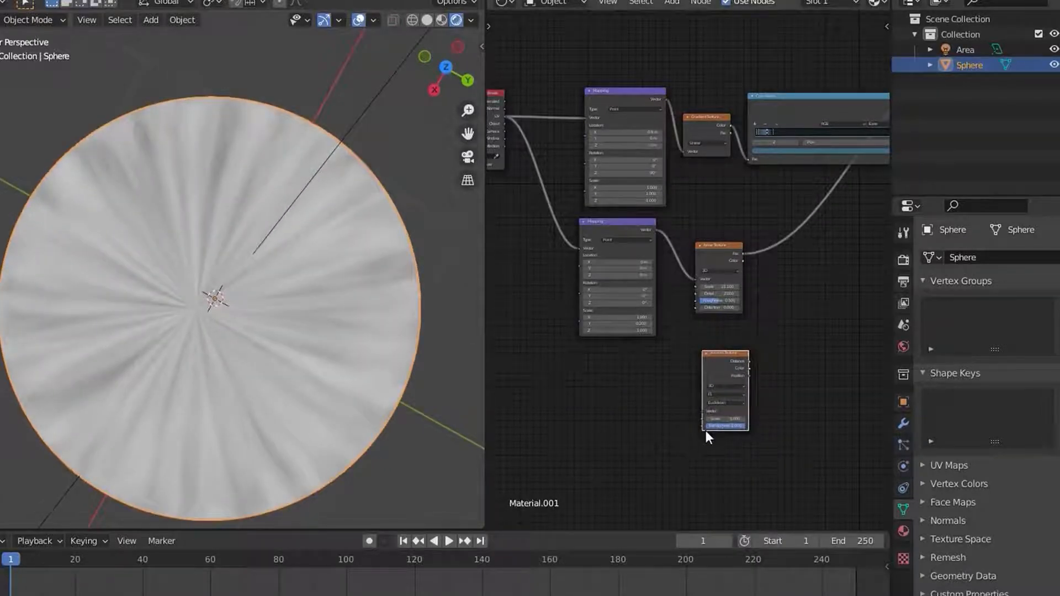
{"action": "scroll", "coordinate": [704, 429], "scroll_direction": "up", "scroll_amount": 3}
{"action": "mouse_move", "coordinate": [726, 390]}
{"action": "left_mouse_down"}
{"action": "mouse_move", "coordinate": [729, 379]}
{"action": "mouse_move", "coordinate": [717, 395]}
{"action": "left_mouse_up"}
{"action": "middle_click_drag", "start_coordinate": [717, 394], "coordinate": [740, 341]}
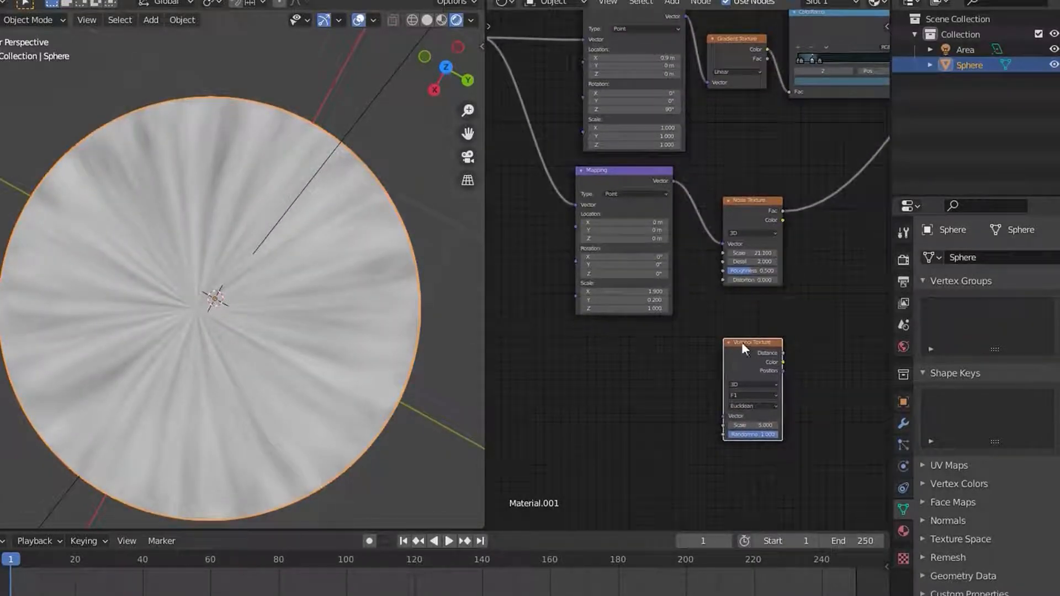
{"action": "left_click", "coordinate": [747, 345], "text": "ctrl+shift"}
Step: Duplicate the noise's Mapping node beside the Voronoi Texture and link it between the UV output and the Voronoi's Vector input
{"action": "middle_click_drag", "start_coordinate": [674, 402], "coordinate": [685, 337]}
{"action": "scroll", "coordinate": [684, 345], "scroll_direction": "down", "scroll_amount": 1}
{"action": "left_click", "coordinate": [649, 148]}
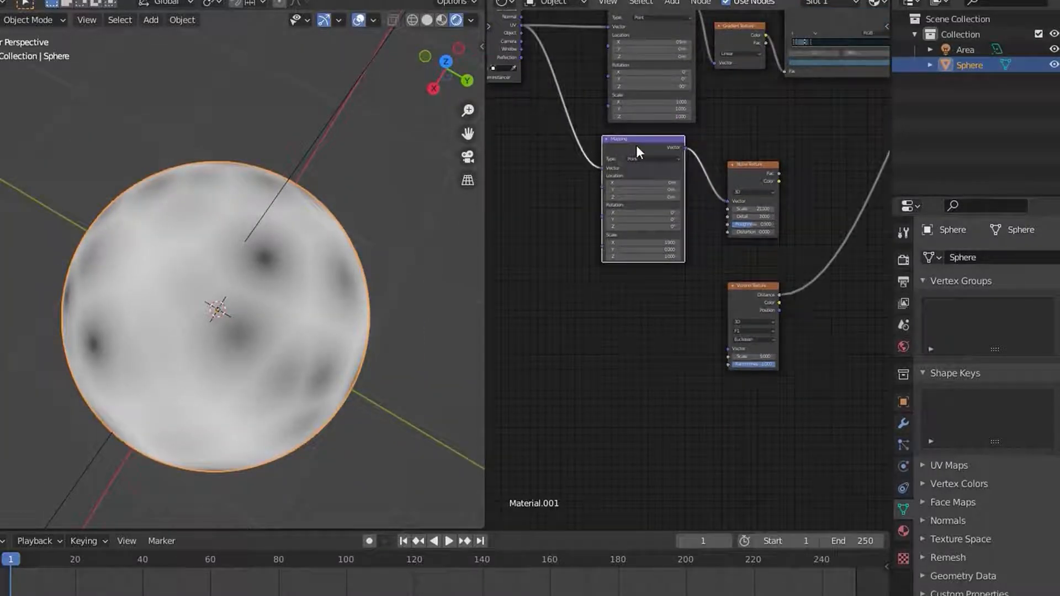
{"action": "key", "text": "shift+d"}
{"action": "left_click", "coordinate": [635, 298]}
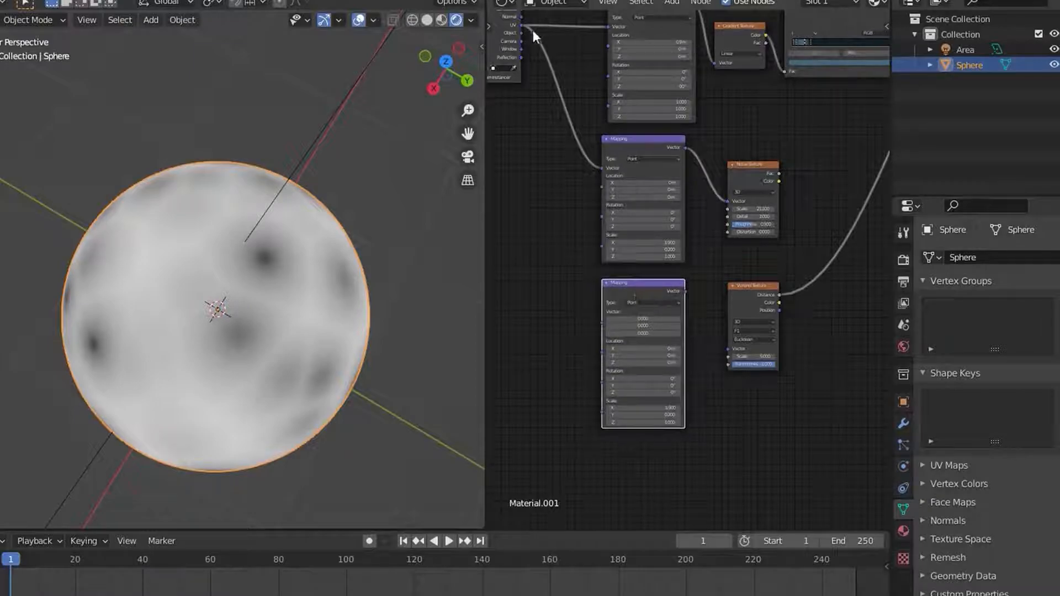
{"action": "left_click_drag", "start_coordinate": [522, 26], "coordinate": [603, 323]}
{"action": "scroll", "coordinate": [606, 330], "scroll_direction": "up", "scroll_amount": 3}
{"action": "left_click_drag", "start_coordinate": [666, 243], "coordinate": [737, 342]}
Step: Set the Voronoi Texture's scale to about 28.8 and its Mapping node's Y scale to 0.5
{"action": "mouse_move", "coordinate": [753, 324]}
{"action": "middle_mouse_down"}
{"action": "mouse_move", "coordinate": [717, 315]}
{"action": "mouse_move", "coordinate": [760, 263]}
{"action": "mouse_move", "coordinate": [741, 291]}
{"action": "middle_mouse_up"}
{"action": "scroll", "coordinate": [696, 319], "scroll_direction": "down", "scroll_amount": 4}
{"action": "scroll", "coordinate": [742, 292], "scroll_direction": "up", "scroll_amount": 5}
{"action": "mouse_move", "coordinate": [781, 281]}
{"action": "left_mouse_down"}
{"action": "mouse_move", "coordinate": [936, 282]}
{"action": "mouse_move", "coordinate": [921, 282]}
{"action": "left_mouse_up"}
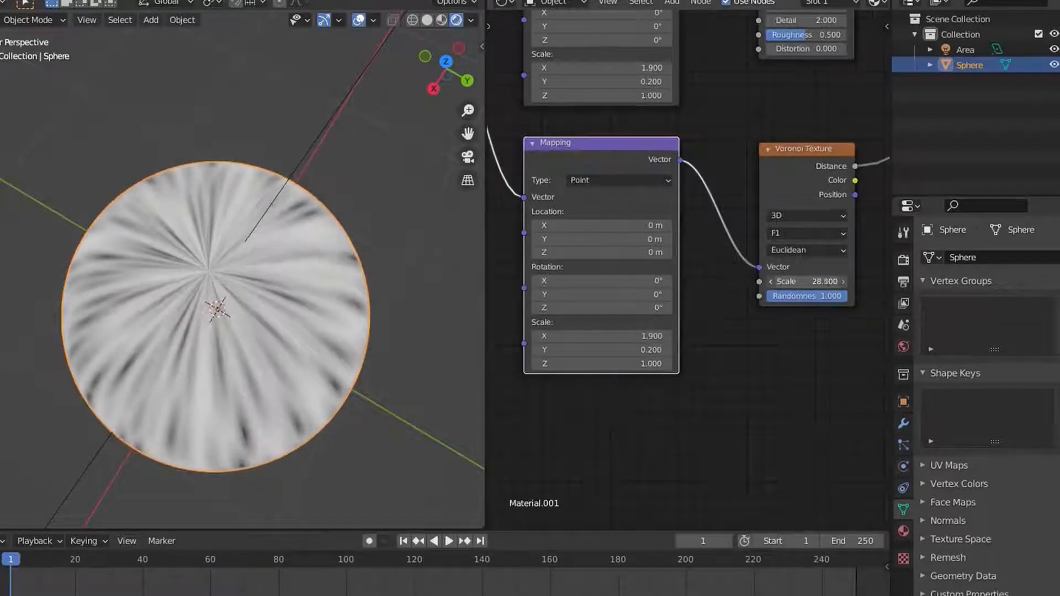
{"action": "middle_click_drag", "start_coordinate": [654, 355], "coordinate": [738, 309]}
{"action": "scroll", "coordinate": [738, 316], "scroll_direction": "up", "scroll_amount": 2}
{"action": "left_click_drag", "start_coordinate": [680, 316], "coordinate": [760, 312]}
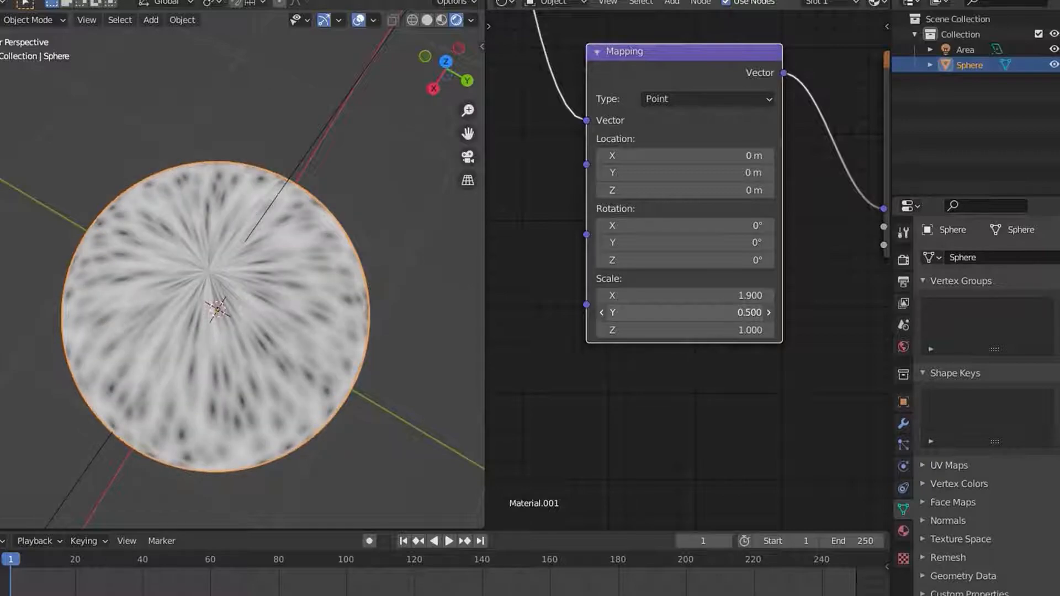
Step: Increase the Voronoi Texture's scale to 50.7 for denser spots
{"action": "middle_click_drag", "start_coordinate": [685, 334], "coordinate": [432, 398]}
{"action": "left_click_drag", "start_coordinate": [694, 289], "coordinate": [767, 289]}
{"action": "scroll", "coordinate": [665, 341], "scroll_direction": "down", "scroll_amount": 3}
{"action": "left_click", "coordinate": [722, 250]}
Step: Combine the Noise Texture's Fac and the Voronoi Texture's Distance in a Mix node with factor 0.5, placed after both textures
{"action": "middle_click_drag", "start_coordinate": [705, 213], "coordinate": [671, 222]}
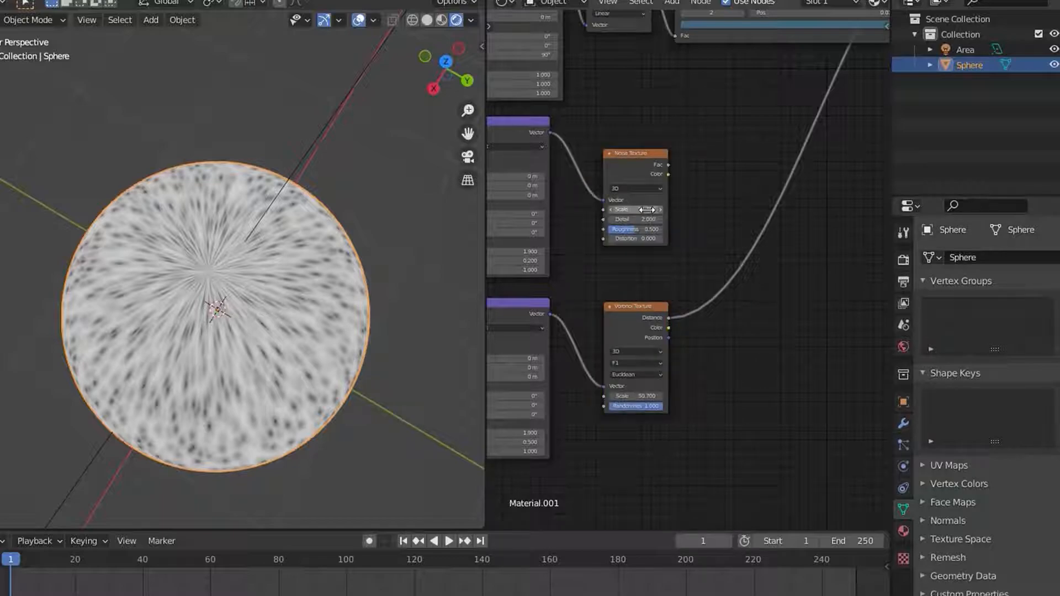
{"action": "right_click_drag", "start_coordinate": [643, 198], "coordinate": [637, 278], "text": "ctrl+shift"}
{"action": "right_click_drag", "start_coordinate": [636, 316], "coordinate": [636, 317], "text": "ctrl+shift"}
{"action": "middle_click_drag", "start_coordinate": [703, 283], "coordinate": [655, 280]}
{"action": "scroll", "coordinate": [655, 279], "scroll_direction": "up", "scroll_amount": 3}
{"action": "left_click", "coordinate": [654, 245]}
{"action": "left_click_drag", "start_coordinate": [694, 241], "coordinate": [728, 198]}
{"action": "scroll", "coordinate": [710, 260], "scroll_direction": "down", "scroll_amount": 2}
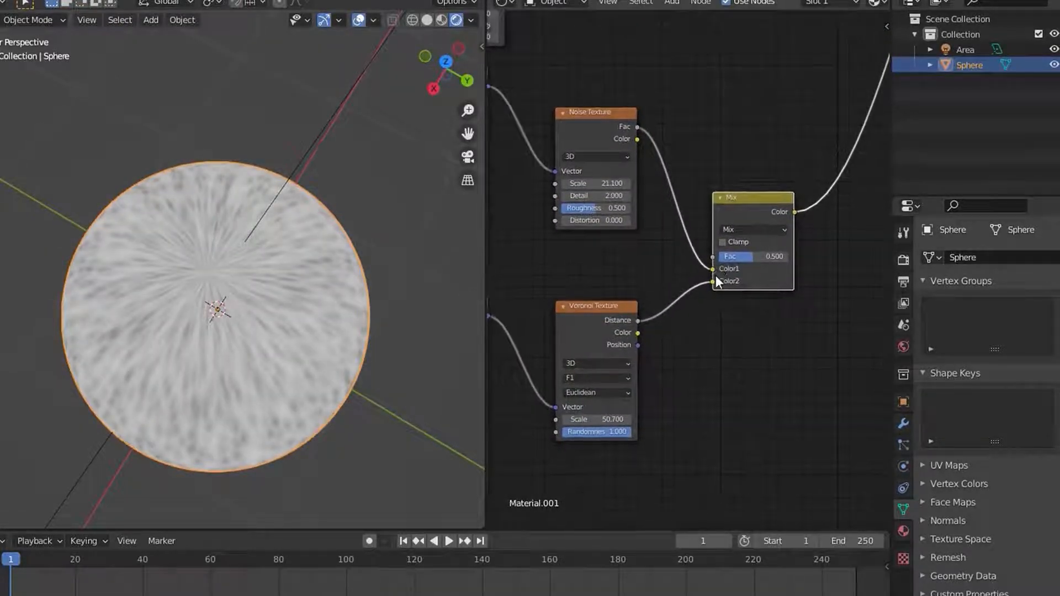
{"action": "scroll", "coordinate": [669, 302], "scroll_direction": "up", "scroll_amount": 3}
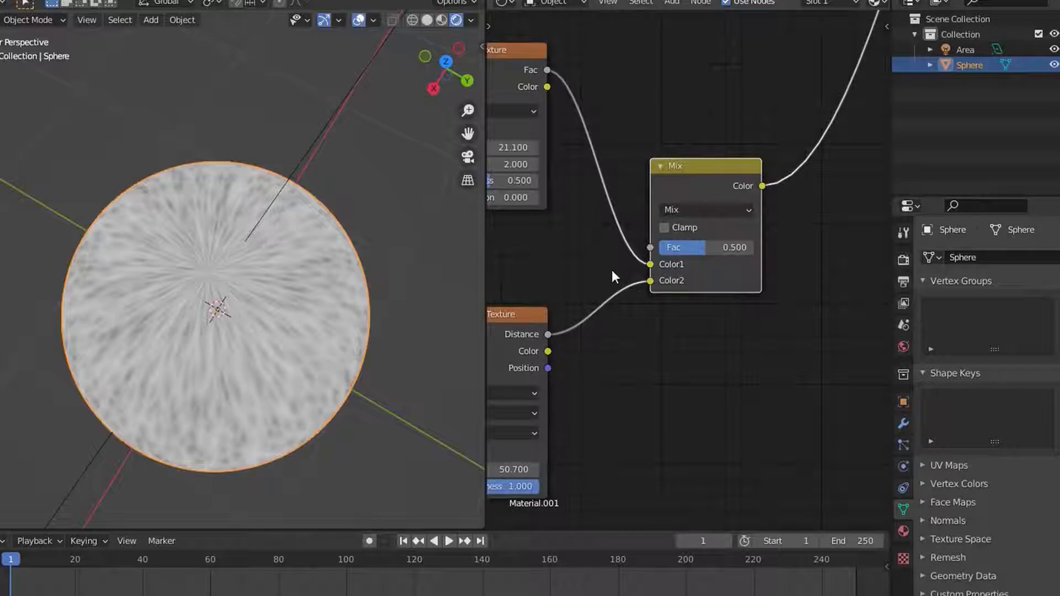
{"action": "scroll", "coordinate": [624, 243], "scroll_direction": "down", "scroll_amount": 4}
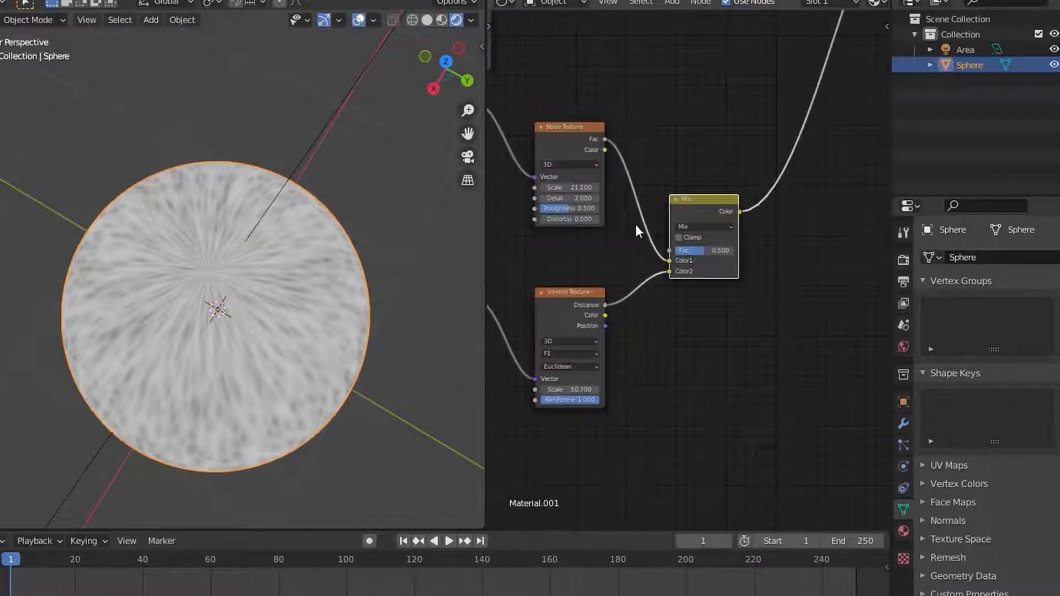
Step: Move the Principled BSDF node farther away and reposition the ColorRamp and texture Mix nodes to make room between them
{"action": "middle_click_drag", "start_coordinate": [657, 196], "coordinate": [658, 202]}
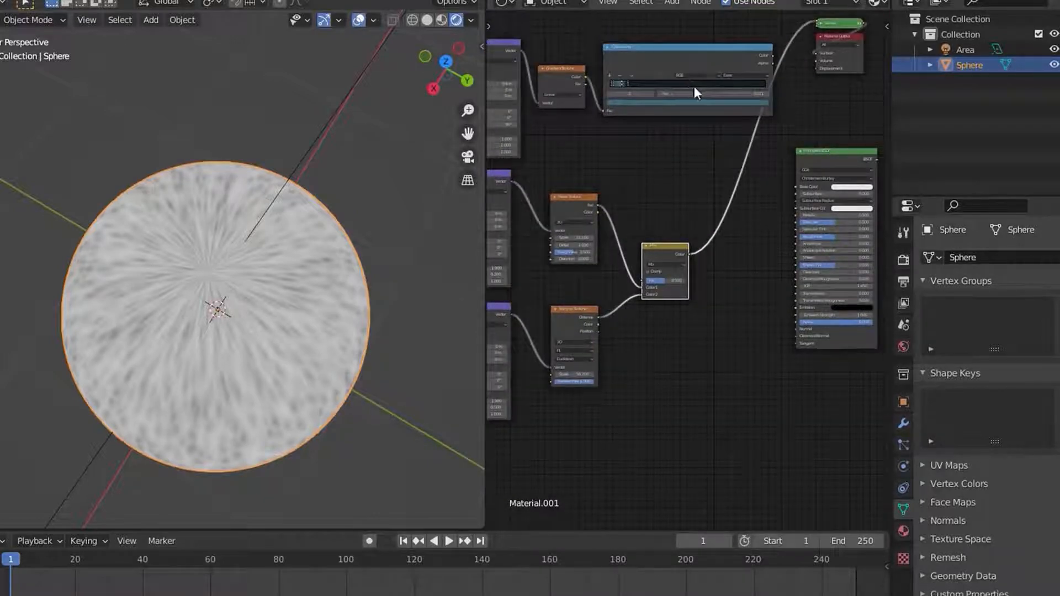
{"action": "left_click_drag", "start_coordinate": [836, 159], "coordinate": [891, 172]}
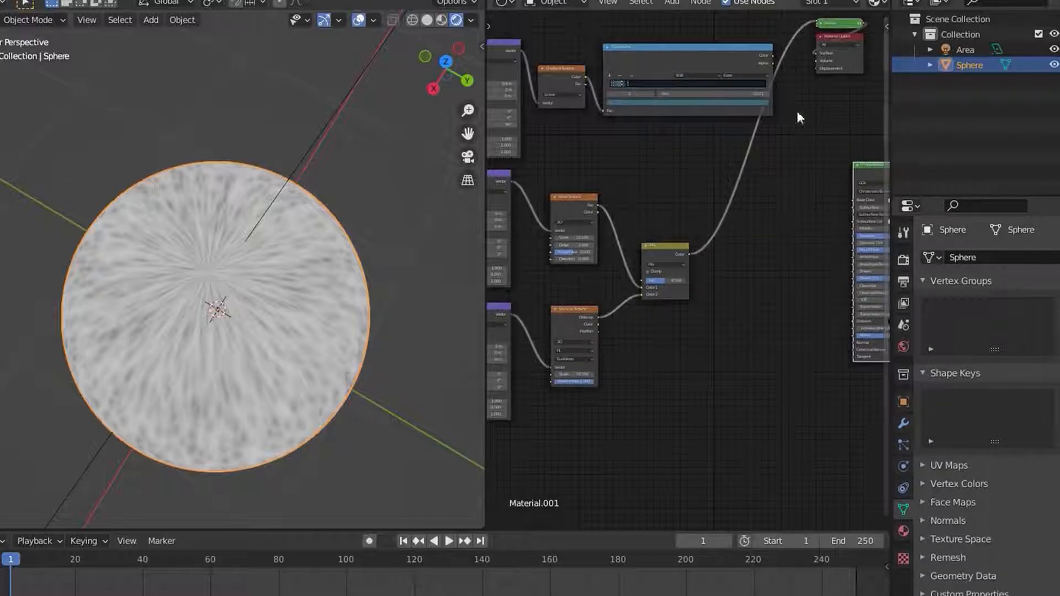
{"action": "left_click", "coordinate": [656, 47]}
{"action": "scroll", "coordinate": [659, 43], "scroll_direction": "up", "scroll_amount": 2}
{"action": "middle_click_drag", "start_coordinate": [660, 43], "coordinate": [609, 47]}
{"action": "left_click_drag", "start_coordinate": [610, 41], "coordinate": [607, 61]}
{"action": "left_click_drag", "start_coordinate": [596, 251], "coordinate": [647, 247]}
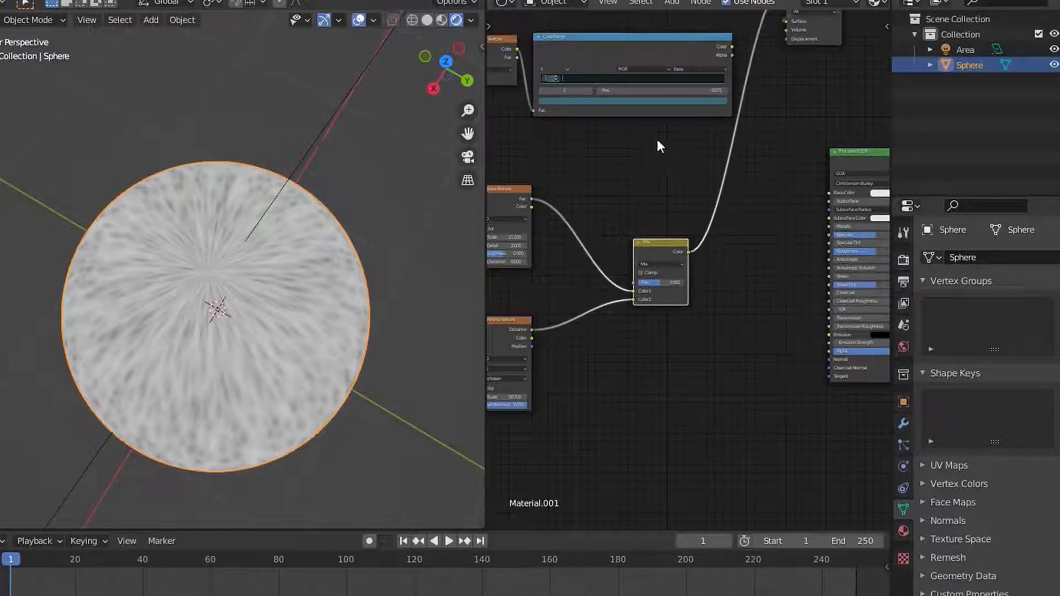
Step: Blend the ColorRamp's color with the mixed textures in a second Mix node at factor 0.5 and place it after the ColorRamp
{"action": "left_click", "coordinate": [678, 100]}
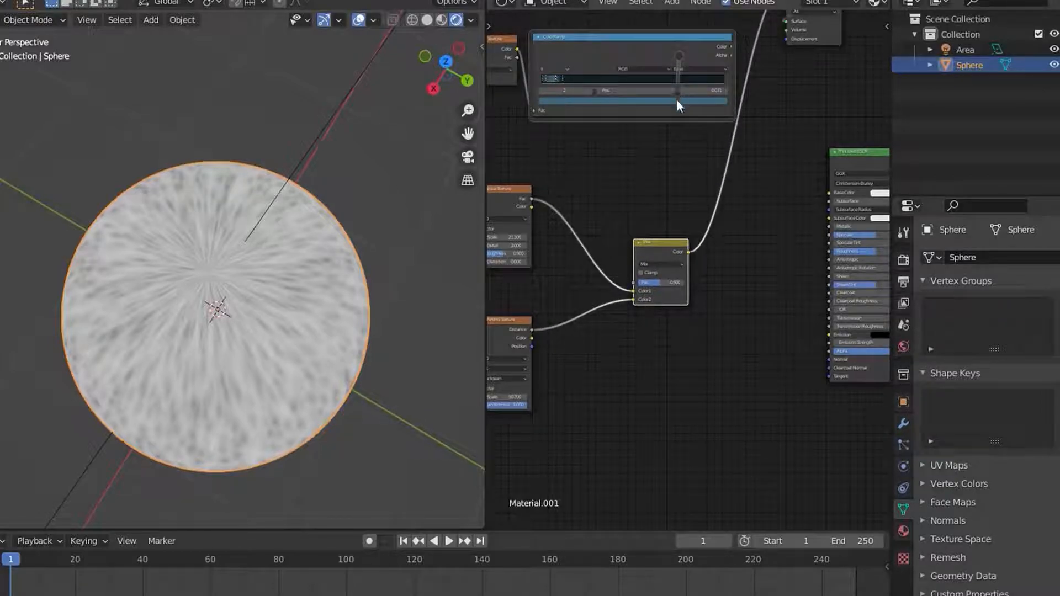
{"action": "right_click_drag", "start_coordinate": [664, 164], "coordinate": [661, 215], "text": "ctrl+shift"}
{"action": "middle_click_drag", "start_coordinate": [729, 160], "coordinate": [675, 184]}
{"action": "scroll", "coordinate": [675, 183], "scroll_direction": "up", "scroll_amount": 1}
{"action": "left_click_drag", "start_coordinate": [675, 182], "coordinate": [768, 118]}
{"action": "scroll", "coordinate": [758, 128], "scroll_direction": "up", "scroll_amount": 2}
{"action": "scroll", "coordinate": [757, 128], "scroll_direction": "up", "scroll_amount": 2}
{"action": "middle_click_drag", "start_coordinate": [754, 145], "coordinate": [683, 182]}
{"action": "left_click", "coordinate": [695, 134]}
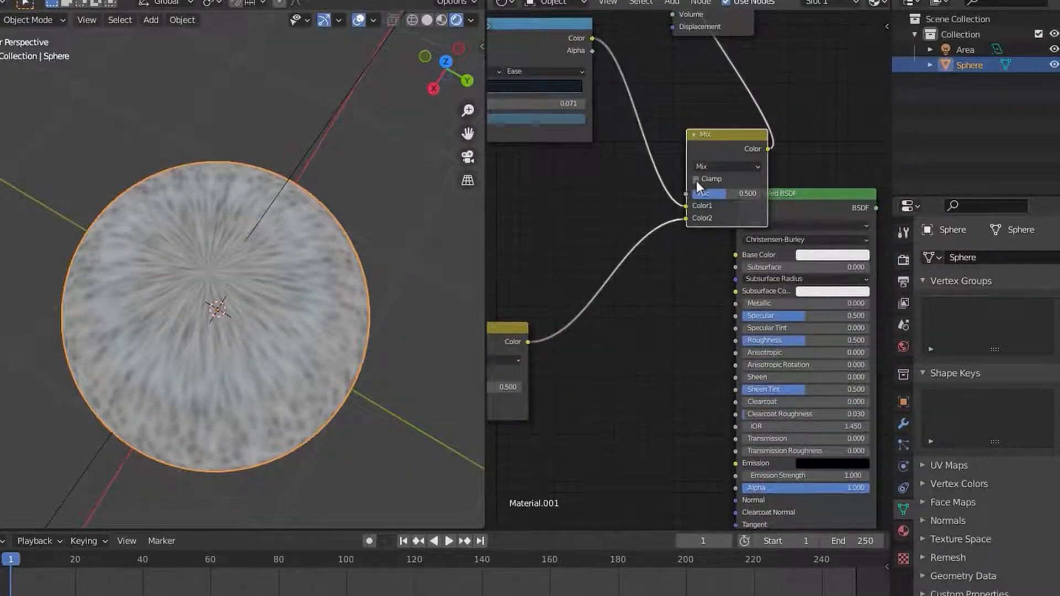
Step: Rearrange the Viewer, output and second Mix nodes so the Mix node sits clear above the Principled BSDF
{"action": "scroll", "coordinate": [701, 154], "scroll_direction": "up", "scroll_amount": 3}
{"action": "left_click_drag", "start_coordinate": [708, 124], "coordinate": [697, 58]}
{"action": "scroll", "coordinate": [684, 94], "scroll_direction": "down", "scroll_amount": 3}
{"action": "middle_click_drag", "start_coordinate": [664, 143], "coordinate": [572, 287]}
{"action": "left_click_drag", "start_coordinate": [645, 152], "coordinate": [891, 204]}
{"action": "left_click_drag", "start_coordinate": [623, 233], "coordinate": [613, 196]}
{"action": "scroll", "coordinate": [579, 228], "scroll_direction": "up", "scroll_amount": 2}
{"action": "middle_click_drag", "start_coordinate": [547, 251], "coordinate": [609, 249]}
{"action": "scroll", "coordinate": [609, 250], "scroll_direction": "up", "scroll_amount": 2}
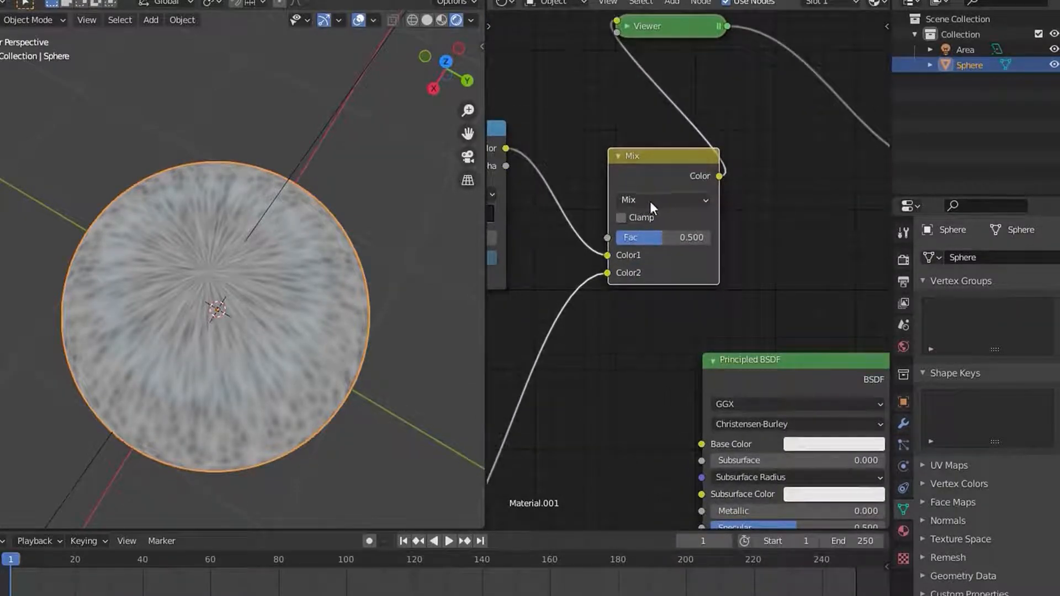
Step: Change the second Mix node's blending mode to Color Dodge and inspect the iris streaks on the sphere
{"action": "left_click", "coordinate": [651, 200]}
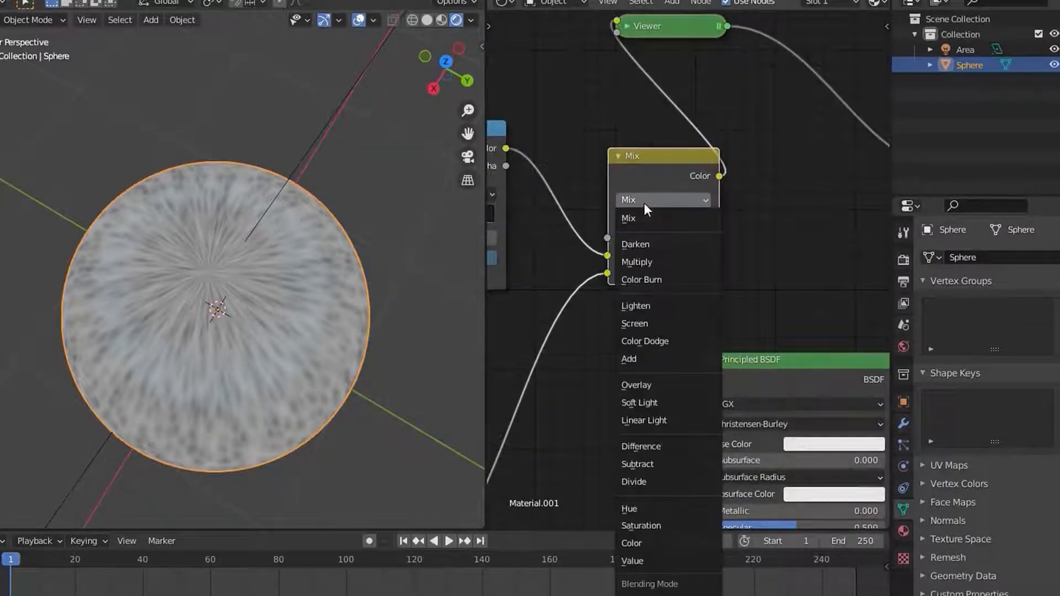
{"action": "left_click", "coordinate": [641, 339]}
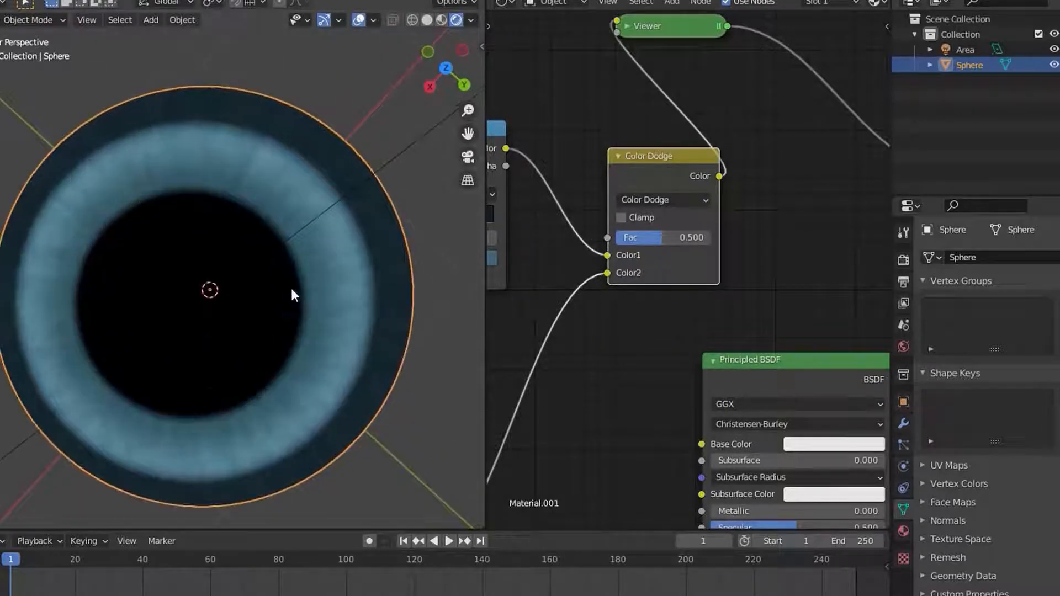
{"action": "middle_click_drag", "start_coordinate": [319, 270], "coordinate": [367, 284]}
{"action": "middle_click_drag", "start_coordinate": [251, 301], "coordinate": [332, 285]}
{"action": "scroll", "coordinate": [283, 323], "scroll_direction": "up", "scroll_amount": 3}
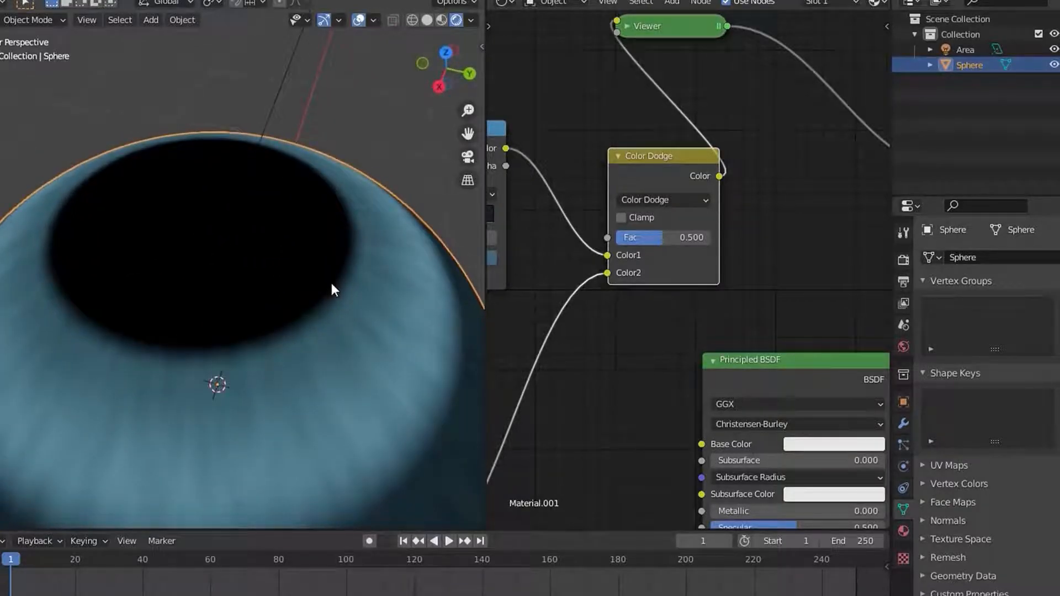
{"action": "scroll", "coordinate": [330, 281], "scroll_direction": "down", "scroll_amount": 3}
Step: Add a ColorRamp node between the Noise Texture's Fac output and the texture Mix node
{"action": "scroll", "coordinate": [632, 281], "scroll_direction": "down", "scroll_amount": 3}
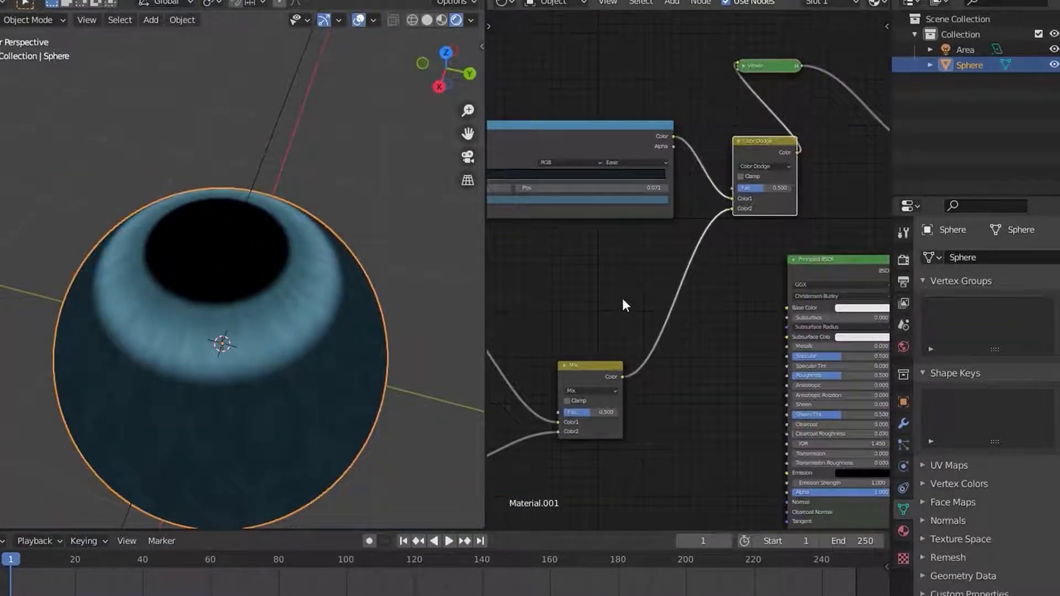
{"action": "middle_click_drag", "start_coordinate": [623, 303], "coordinate": [694, 256]}
{"action": "scroll", "coordinate": [692, 370], "scroll_direction": "down", "scroll_amount": 2}
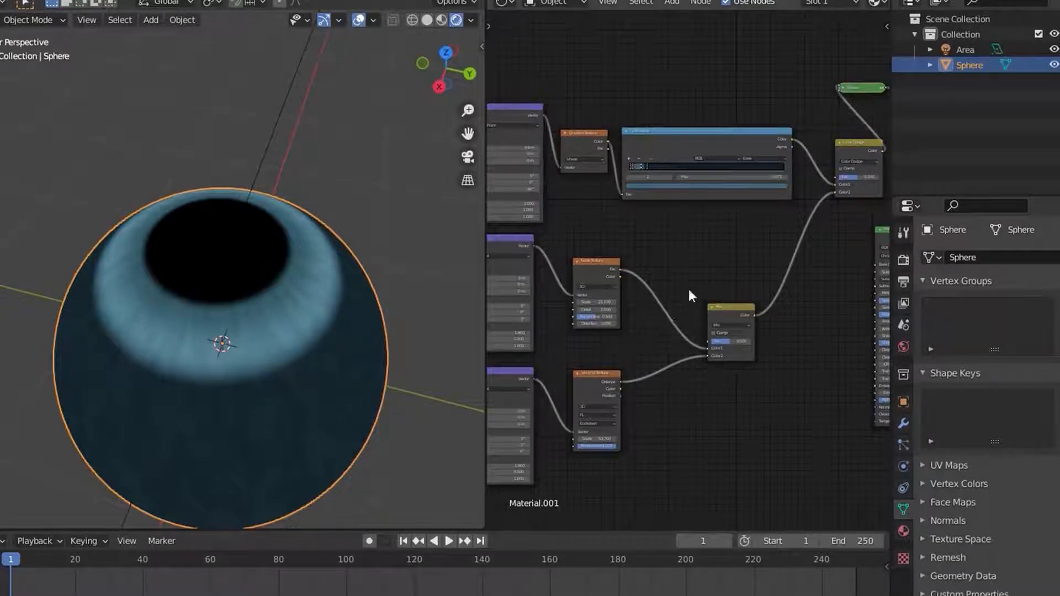
{"action": "key", "text": "shift+a"}
{"action": "mouse_move", "coordinate": [715, 326]}
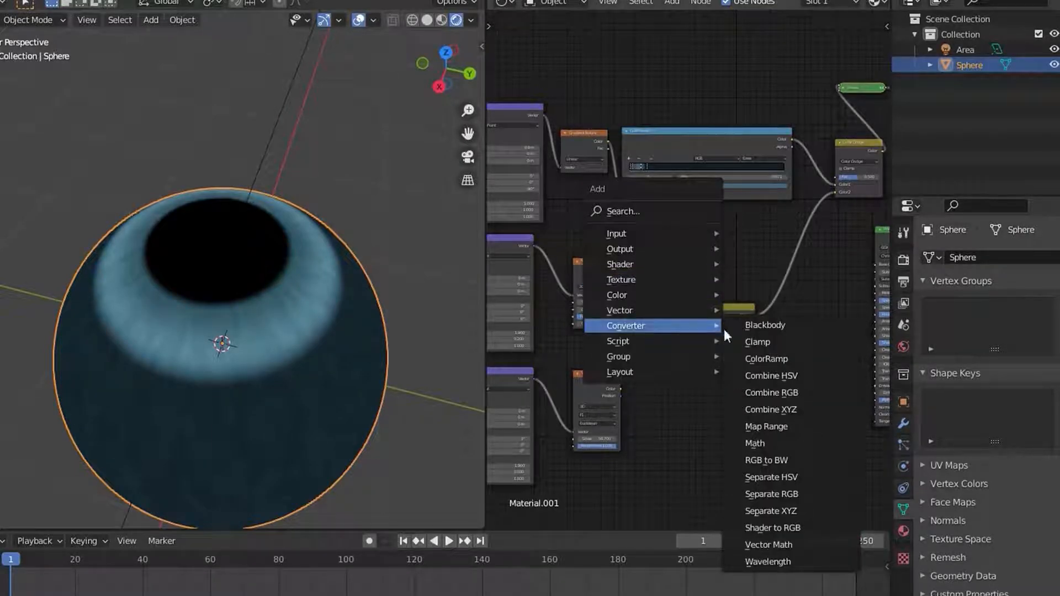
{"action": "left_click", "coordinate": [754, 359]}
{"action": "left_click_drag", "start_coordinate": [694, 222], "coordinate": [636, 255]}
{"action": "scroll", "coordinate": [670, 333], "scroll_direction": "up", "scroll_amount": 2}
{"action": "scroll", "coordinate": [664, 326], "scroll_direction": "up", "scroll_amount": 3}
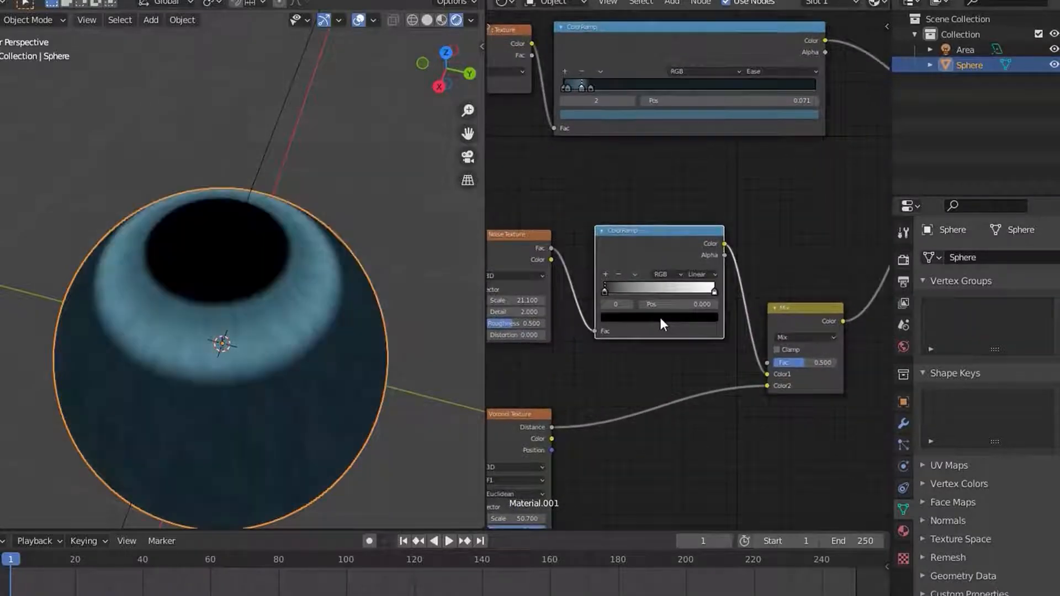
Step: Adjust the black and white stops of the Noise Texture's ColorRamp for stronger contrast and set its interpolation to Ease
{"action": "scroll", "coordinate": [332, 355], "scroll_direction": "up", "scroll_amount": 2}
{"action": "scroll", "coordinate": [331, 357], "scroll_direction": "up", "scroll_amount": 1}
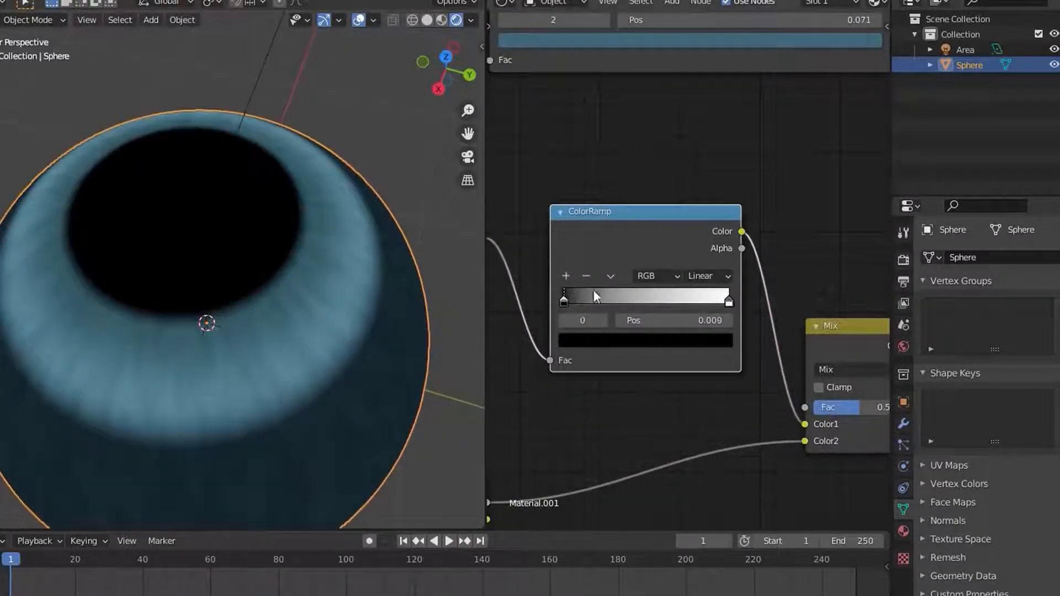
{"action": "left_click_drag", "start_coordinate": [588, 292], "coordinate": [664, 294]}
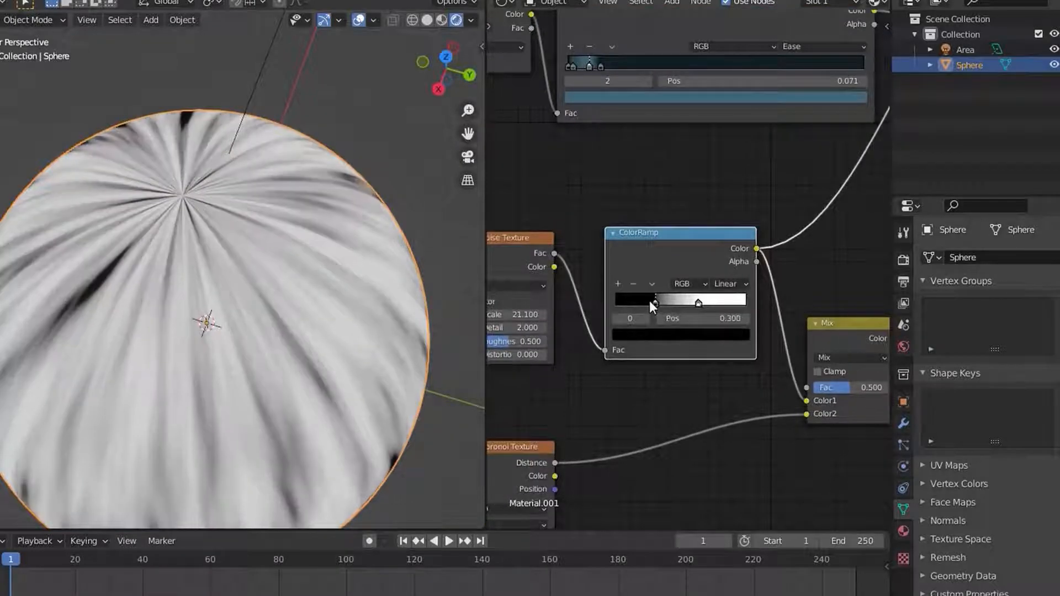
{"action": "mouse_move", "coordinate": [649, 300]}
{"action": "left_mouse_down"}
{"action": "mouse_move", "coordinate": [723, 290]}
{"action": "mouse_move", "coordinate": [668, 299]}
{"action": "left_mouse_up"}
{"action": "left_click", "coordinate": [731, 283]}
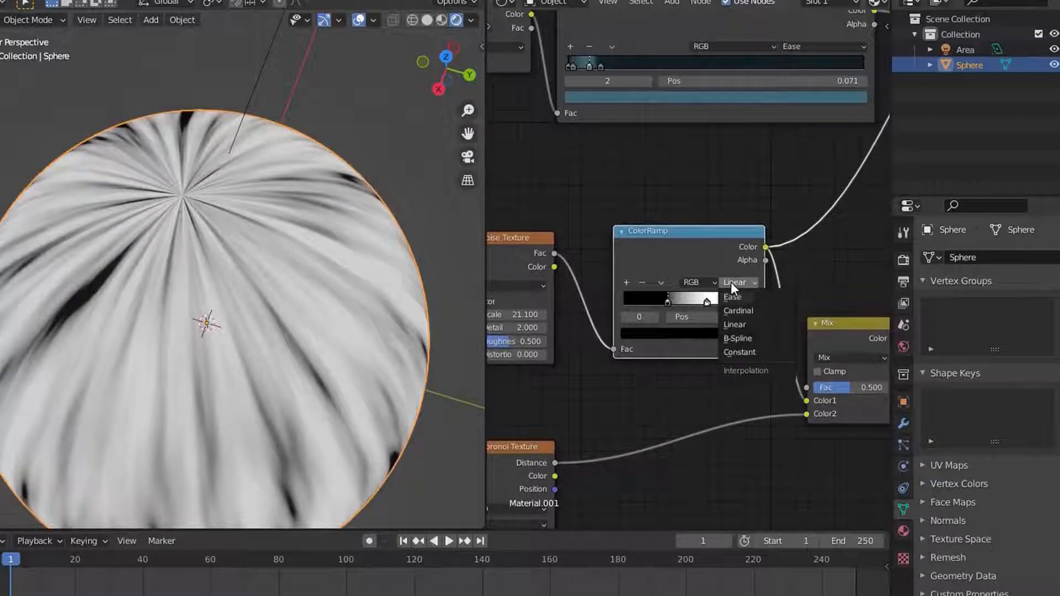
{"action": "left_click", "coordinate": [732, 296]}
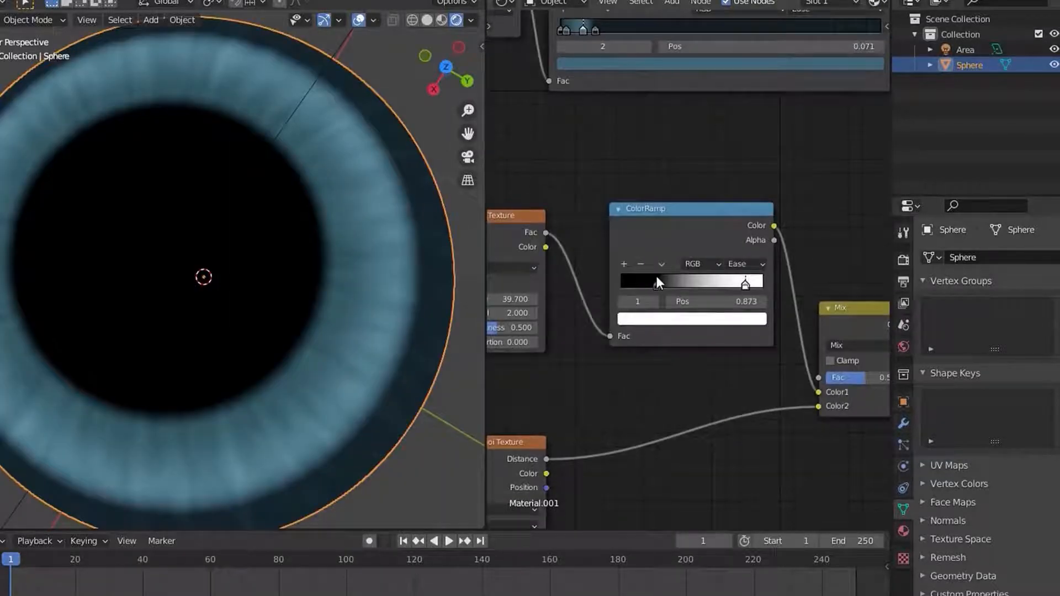
{"action": "left_click_drag", "start_coordinate": [656, 283], "coordinate": [731, 283]}
Step: Examine the Mapping and texture nodes and compare them with the iris streaks on the sphere from different angles
{"action": "scroll", "coordinate": [603, 375], "scroll_direction": "down", "scroll_amount": 5}
{"action": "middle_click_drag", "start_coordinate": [603, 374], "coordinate": [702, 359]}
{"action": "scroll", "coordinate": [687, 399], "scroll_direction": "up", "scroll_amount": 3}
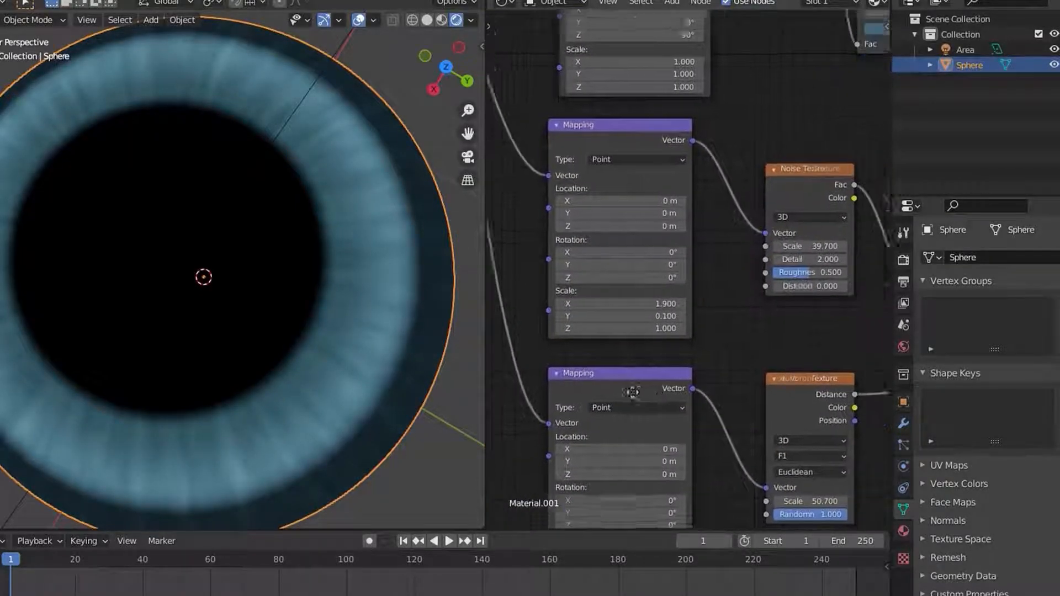
{"action": "middle_click_drag", "start_coordinate": [263, 346], "coordinate": [343, 309]}
{"action": "scroll", "coordinate": [303, 270], "scroll_direction": "down", "scroll_amount": 2}
{"action": "scroll", "coordinate": [342, 308], "scroll_direction": "up", "scroll_amount": 2}
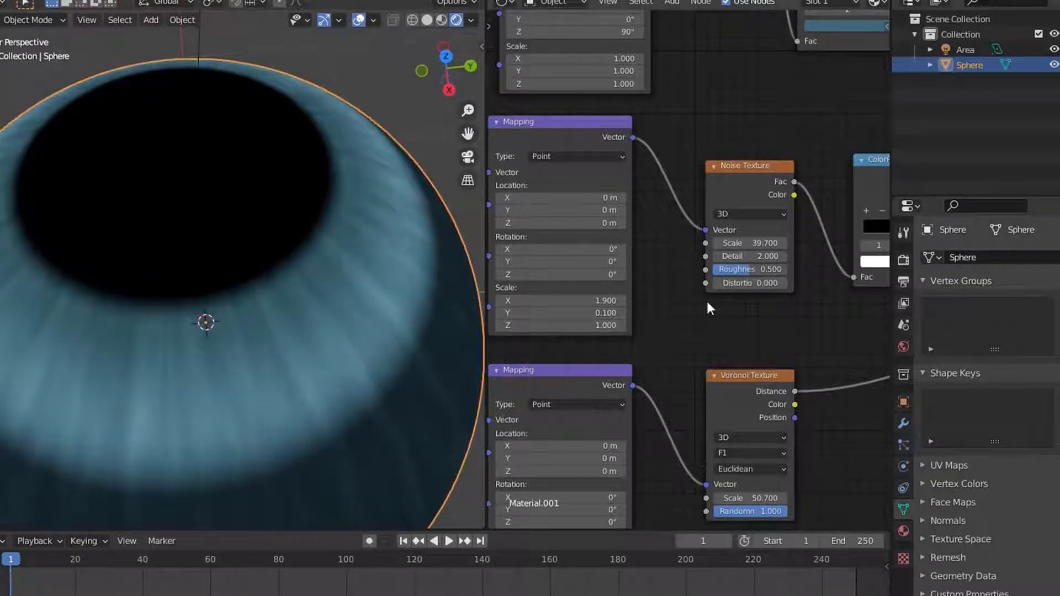
{"action": "scroll", "coordinate": [707, 301], "scroll_direction": "down", "scroll_amount": 3}
{"action": "scroll", "coordinate": [617, 371], "scroll_direction": "up", "scroll_amount": 3}
{"action": "scroll", "coordinate": [615, 366], "scroll_direction": "down", "scroll_amount": 4}
{"action": "middle_click_drag", "start_coordinate": [534, 416], "coordinate": [594, 393]}
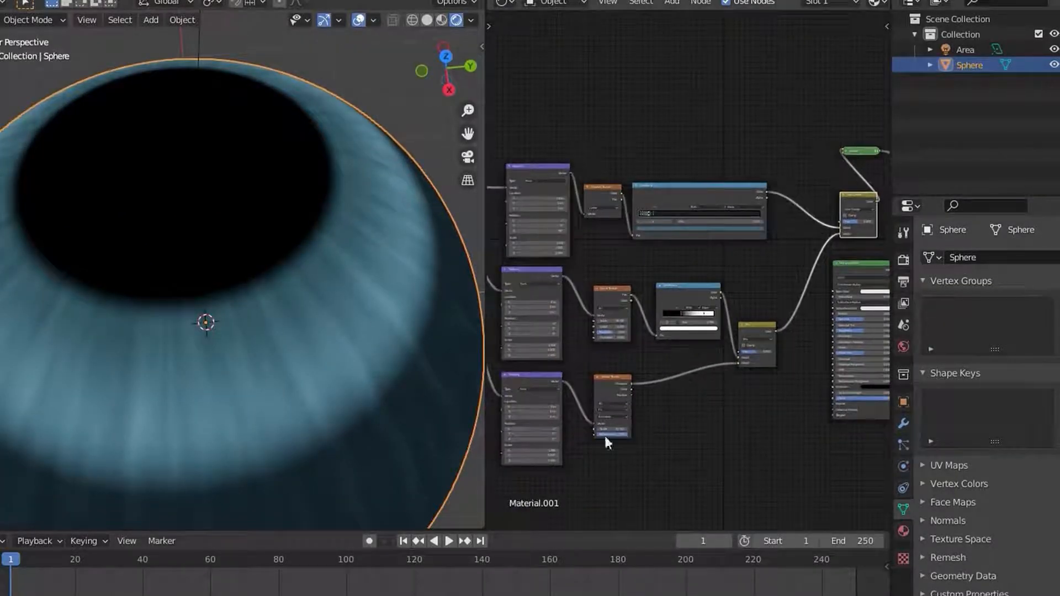
{"action": "scroll", "coordinate": [253, 369], "scroll_direction": "down", "scroll_amount": 3}
{"action": "middle_click_drag", "start_coordinate": [253, 370], "coordinate": [258, 397]}
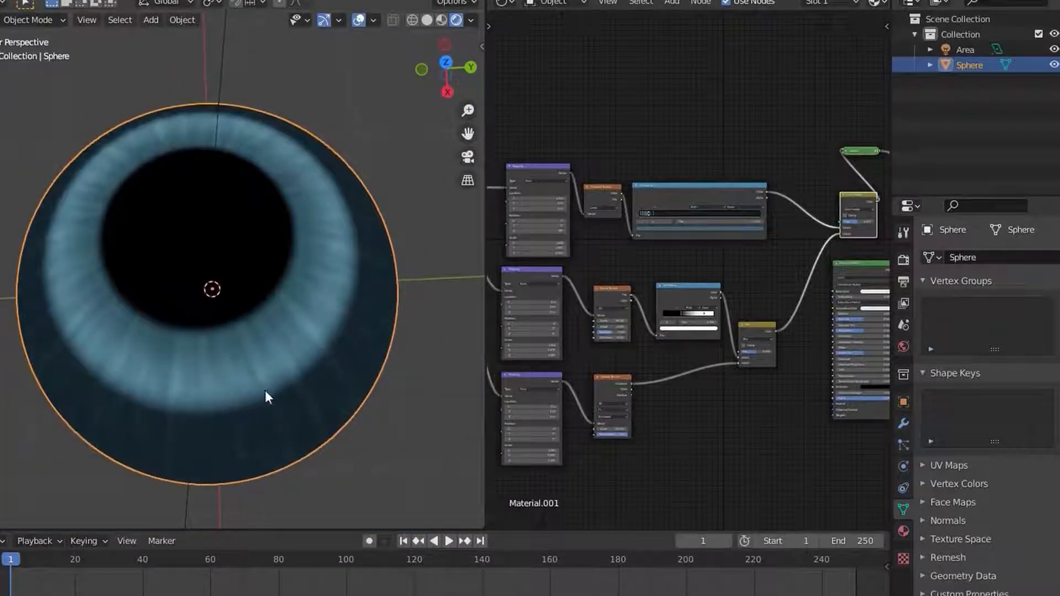
Step: Move the Principled BSDF node farther away from the Color Dodge node to make room between them
{"action": "middle_click_drag", "start_coordinate": [776, 304], "coordinate": [643, 350]}
{"action": "scroll", "coordinate": [586, 356], "scroll_direction": "up", "scroll_amount": 2}
{"action": "left_click_drag", "start_coordinate": [773, 316], "coordinate": [772, 316]}
{"action": "left_click_drag", "start_coordinate": [697, 309], "coordinate": [787, 303]}
{"action": "scroll", "coordinate": [741, 307], "scroll_direction": "up", "scroll_amount": 1}
{"action": "scroll", "coordinate": [697, 264], "scroll_direction": "up", "scroll_amount": 2}
{"action": "left_click_drag", "start_coordinate": [679, 223], "coordinate": [660, 251]}
Step: Connect the Color Dodge node's color to the Principled BSDF's Base Color and send the shader to the Material Output
{"action": "middle_click_drag", "start_coordinate": [781, 334], "coordinate": [691, 276]}
{"action": "scroll", "coordinate": [692, 280], "scroll_direction": "up", "scroll_amount": 1}
{"action": "scroll", "coordinate": [692, 279], "scroll_direction": "up", "scroll_amount": 1}
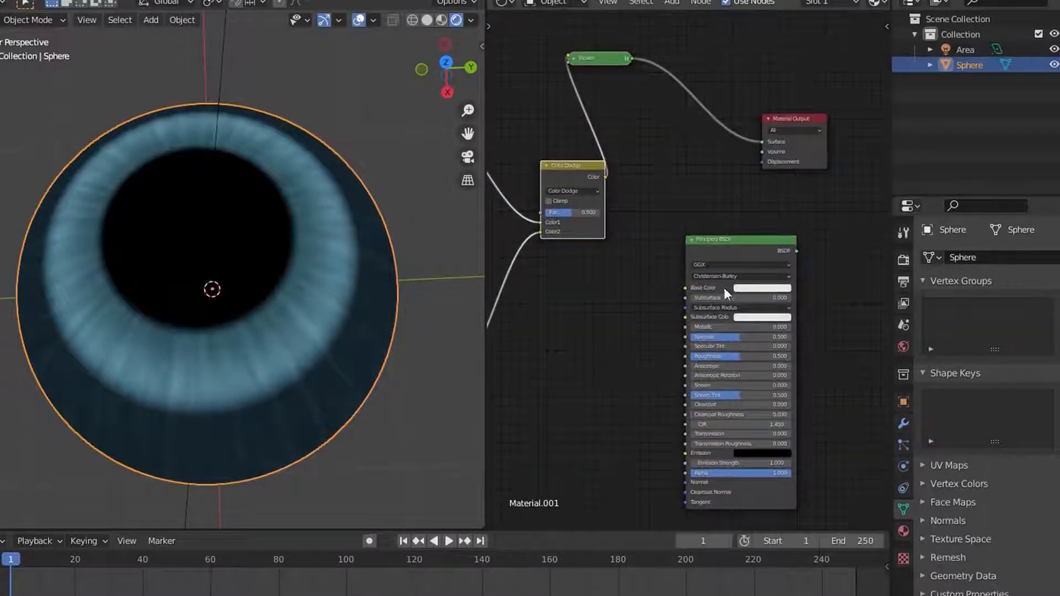
{"action": "mouse_move", "coordinate": [637, 191]}
{"action": "left_mouse_down"}
{"action": "mouse_move", "coordinate": [693, 281]}
{"action": "mouse_move", "coordinate": [687, 287]}
{"action": "left_mouse_up"}
{"action": "left_click", "coordinate": [740, 253], "text": "ctrl+shift"}
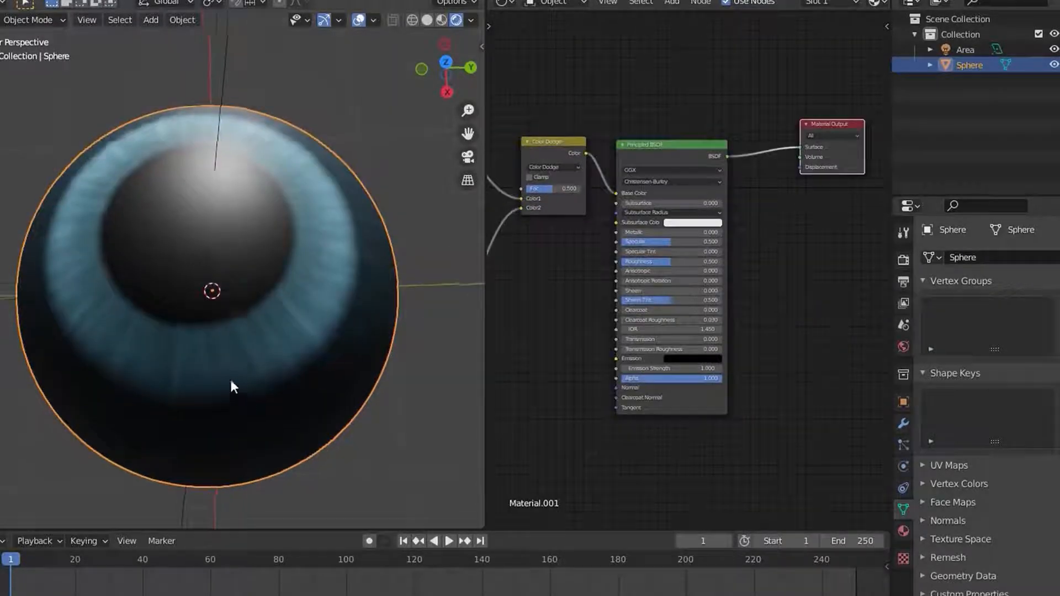
Step: Inspect the lit iris on the sphere and nudge the Principled BSDF node farther from the Color Dodge node
{"action": "scroll", "coordinate": [229, 376], "scroll_direction": "up", "scroll_amount": 3}
{"action": "middle_click_drag", "start_coordinate": [230, 376], "coordinate": [545, 326]}
{"action": "scroll", "coordinate": [543, 328], "scroll_direction": "up", "scroll_amount": 2}
{"action": "scroll", "coordinate": [539, 330], "scroll_direction": "down", "scroll_amount": 6}
{"action": "left_click_drag", "start_coordinate": [661, 185], "coordinate": [682, 185]}
{"action": "middle_click_drag", "start_coordinate": [626, 232], "coordinate": [717, 294]}
{"action": "scroll", "coordinate": [773, 301], "scroll_direction": "down", "scroll_amount": 3}
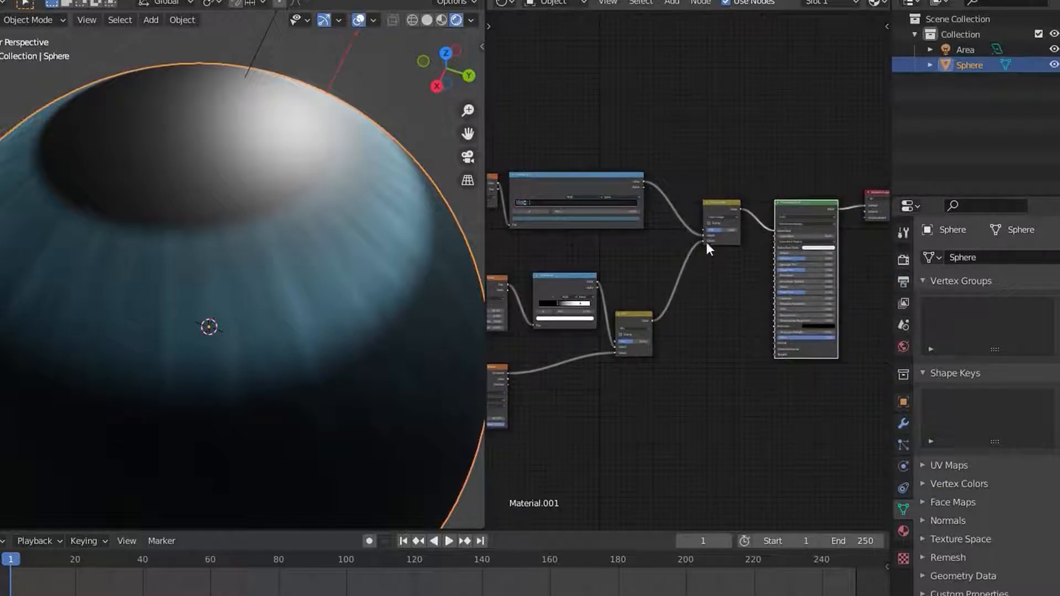
Step: Place the Color Dodge node level with the gradient's ColorRamp and preview its output on the sphere
{"action": "left_click_drag", "start_coordinate": [711, 211], "coordinate": [691, 181]}
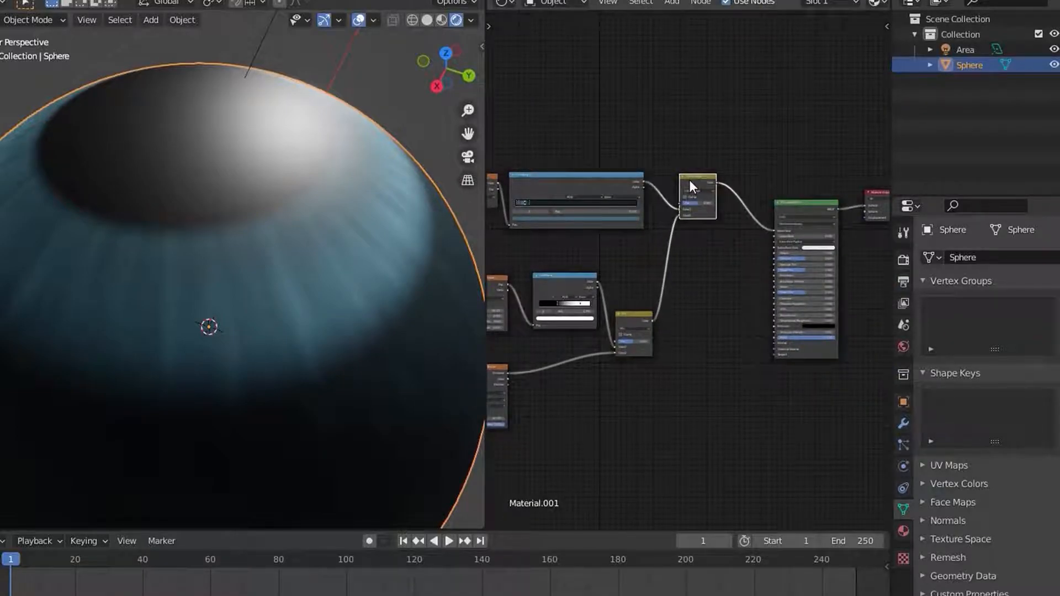
{"action": "left_click", "coordinate": [694, 180], "text": "ctrl+shift"}
{"action": "middle_click_drag", "start_coordinate": [276, 326], "coordinate": [224, 360]}
{"action": "scroll", "coordinate": [228, 362], "scroll_direction": "down", "scroll_amount": 4}
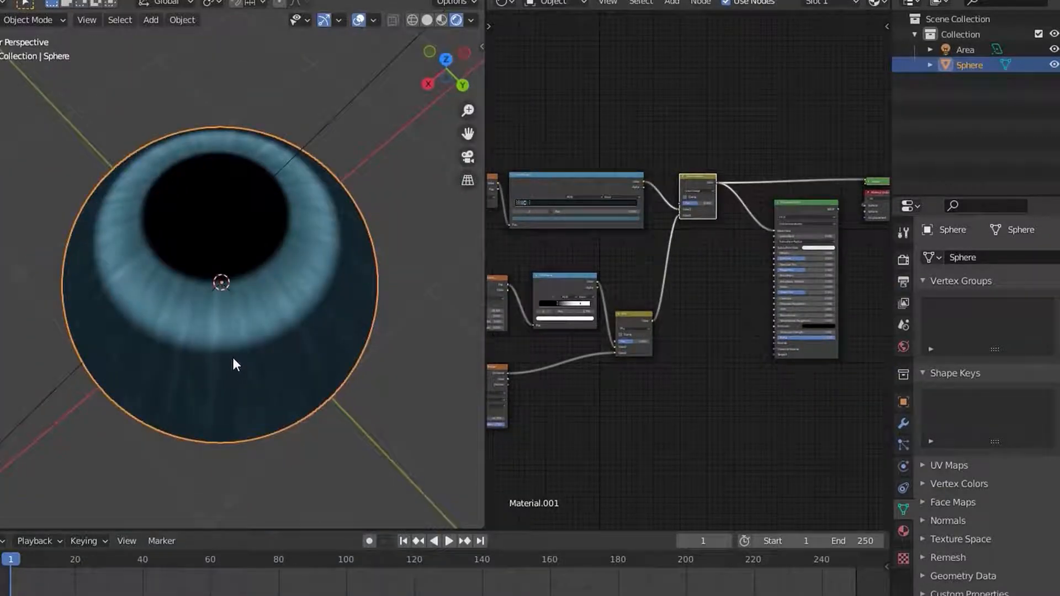
Step: Add an RGB to BW node below the Color Dodge node and feed it the Color Dodge color
{"action": "middle_click_drag", "start_coordinate": [689, 214], "coordinate": [573, 299]}
{"action": "scroll", "coordinate": [639, 193], "scroll_direction": "up", "scroll_amount": 2}
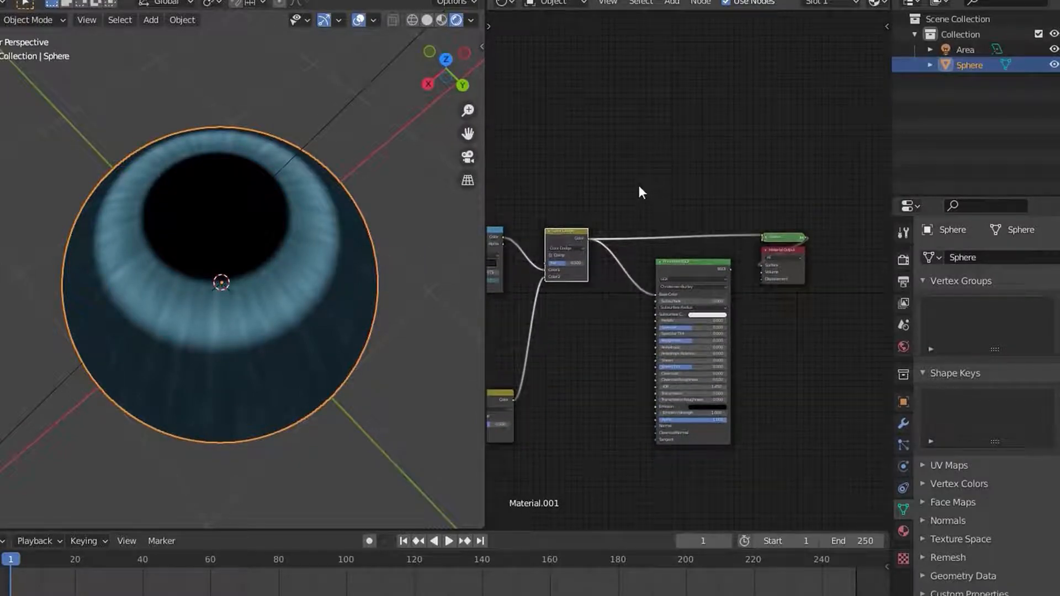
{"action": "key", "text": "shift+a"}
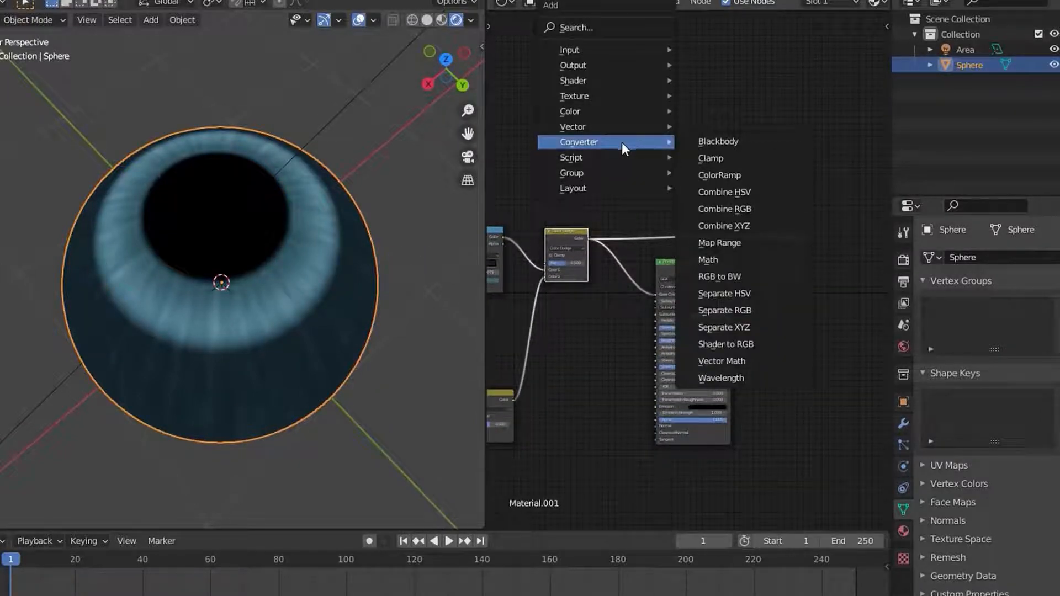
{"action": "left_click", "coordinate": [723, 279]}
{"action": "left_click", "coordinate": [594, 310]}
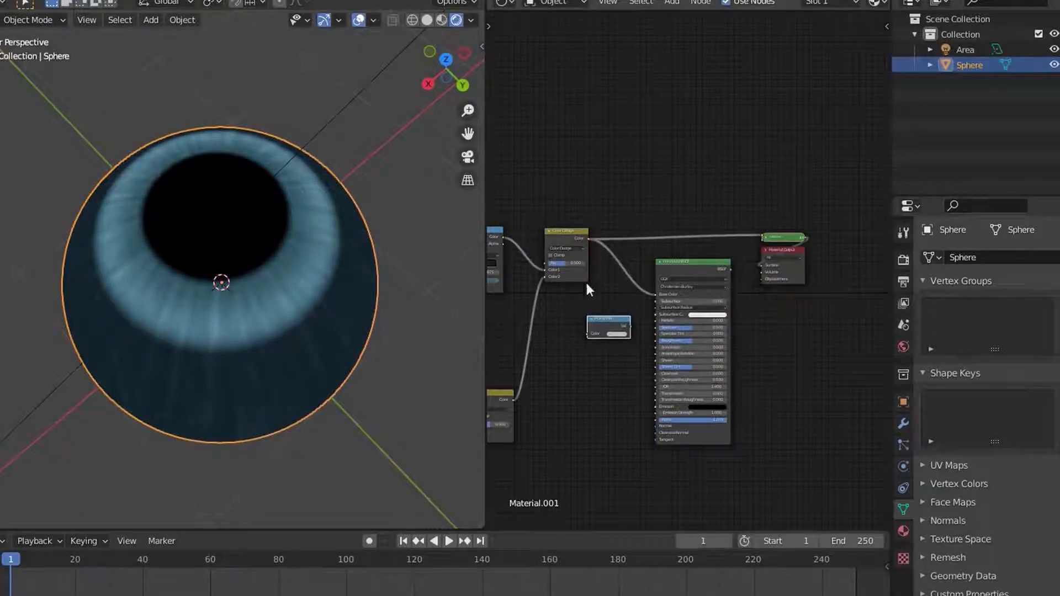
{"action": "scroll", "coordinate": [595, 276], "scroll_direction": "up", "scroll_amount": 3}
{"action": "middle_click_drag", "start_coordinate": [646, 286], "coordinate": [714, 245]}
{"action": "mouse_move", "coordinate": [639, 182]}
{"action": "left_mouse_down"}
{"action": "mouse_move", "coordinate": [664, 246]}
{"action": "mouse_move", "coordinate": [639, 324]}
{"action": "mouse_move", "coordinate": [601, 342]}
{"action": "mouse_move", "coordinate": [636, 336]}
{"action": "mouse_move", "coordinate": [608, 318]}
{"action": "left_mouse_up"}
{"action": "scroll", "coordinate": [615, 343], "scroll_direction": "up", "scroll_amount": 3}
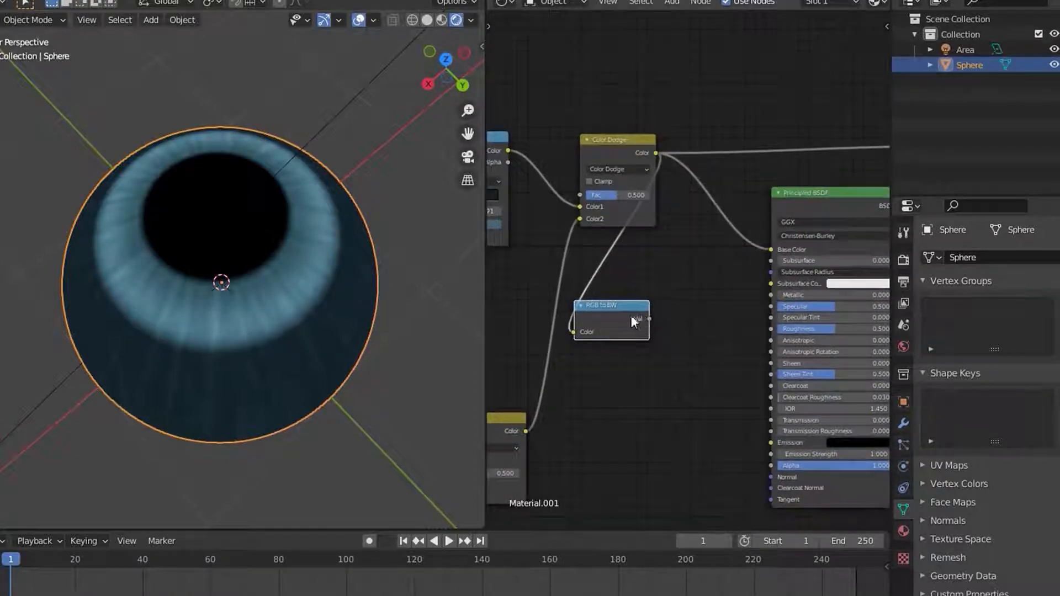
Step: Connect the RGB to BW value to the Principled BSDF's Roughness and preview the grayscale result on the sphere
{"action": "middle_click_drag", "start_coordinate": [651, 322], "coordinate": [614, 300]}
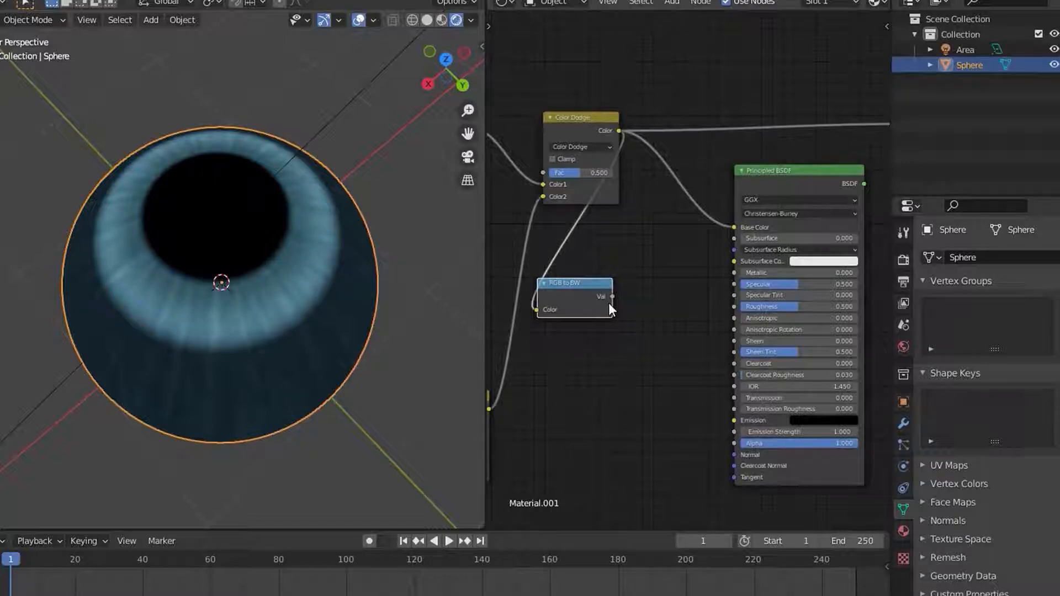
{"action": "left_click_drag", "start_coordinate": [612, 296], "coordinate": [734, 306]}
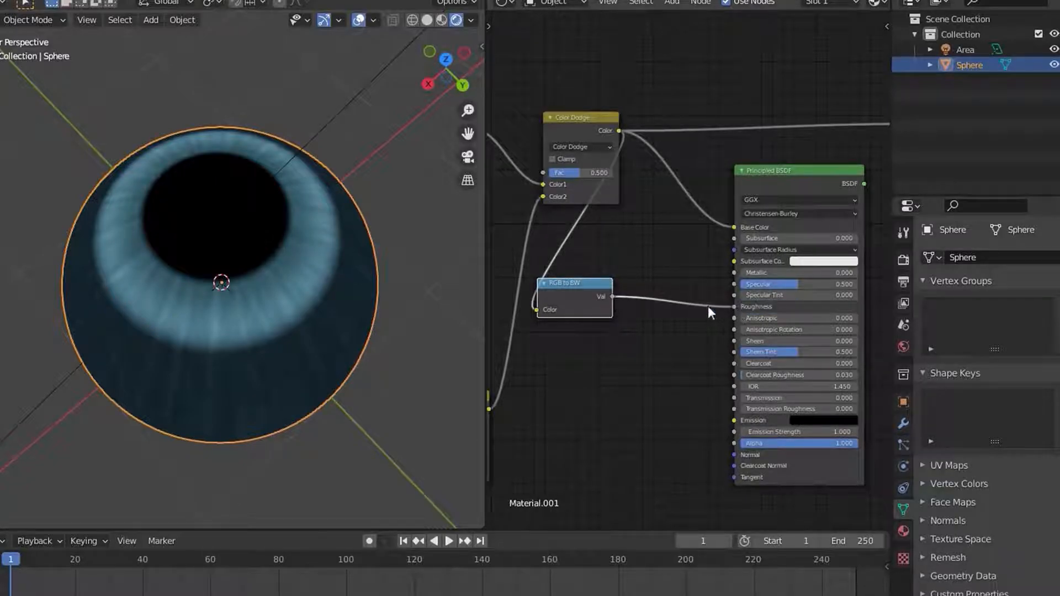
{"action": "left_click", "coordinate": [574, 307], "text": "ctrl+shift"}
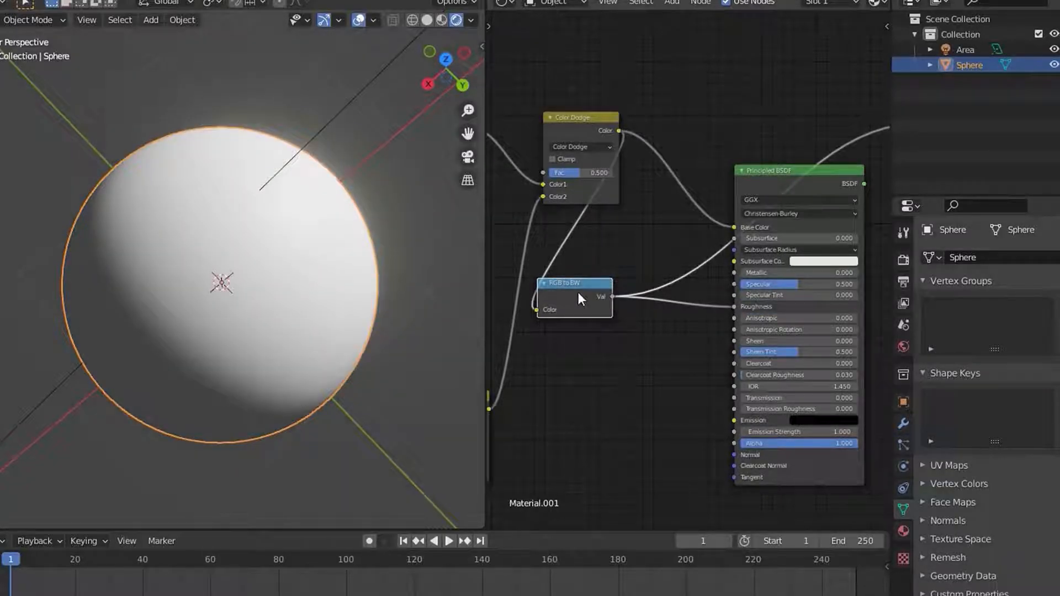
{"action": "middle_click_drag", "start_coordinate": [334, 322], "coordinate": [231, 213]}
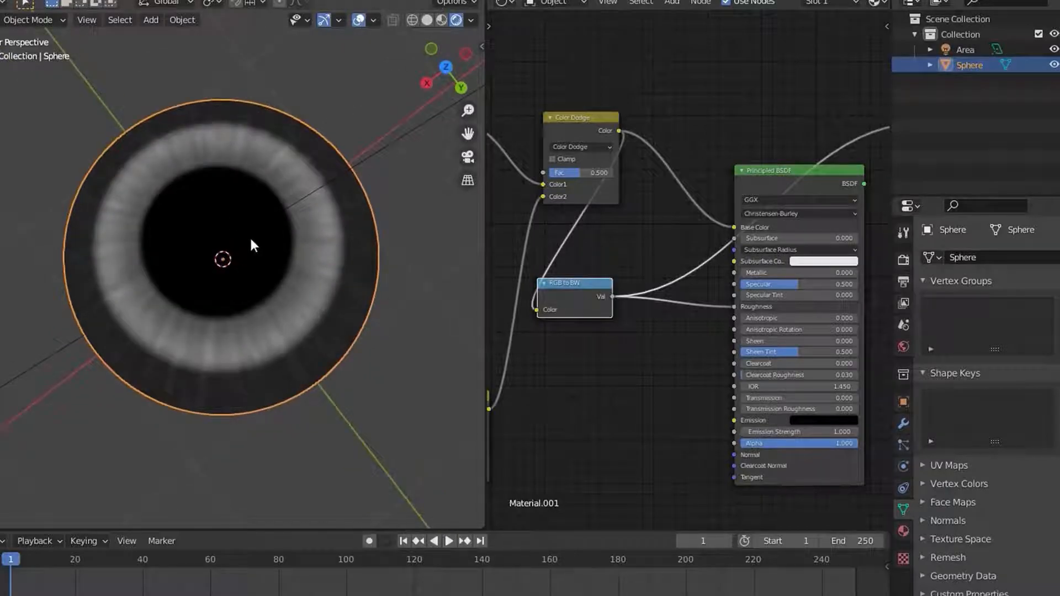
{"action": "middle_click_drag", "start_coordinate": [375, 337], "coordinate": [379, 297]}
{"action": "scroll", "coordinate": [379, 294], "scroll_direction": "up", "scroll_amount": 4}
{"action": "scroll", "coordinate": [380, 295], "scroll_direction": "down", "scroll_amount": 3}
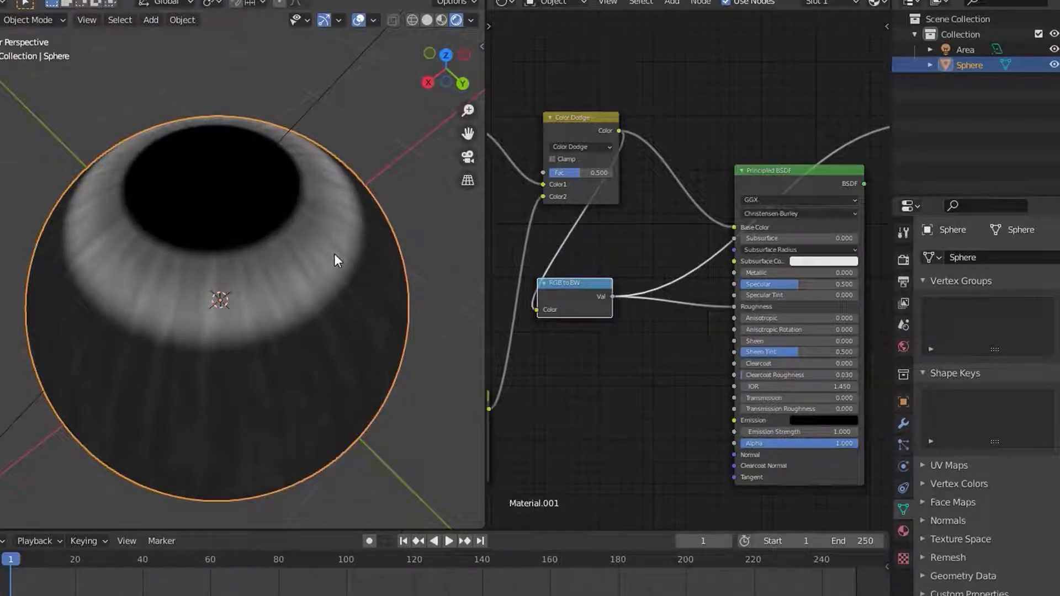
Step: Add a ColorRamp node after RGB to BW, fed by its value and output to the Viewer
{"action": "scroll", "coordinate": [626, 332], "scroll_direction": "up", "scroll_amount": 2}
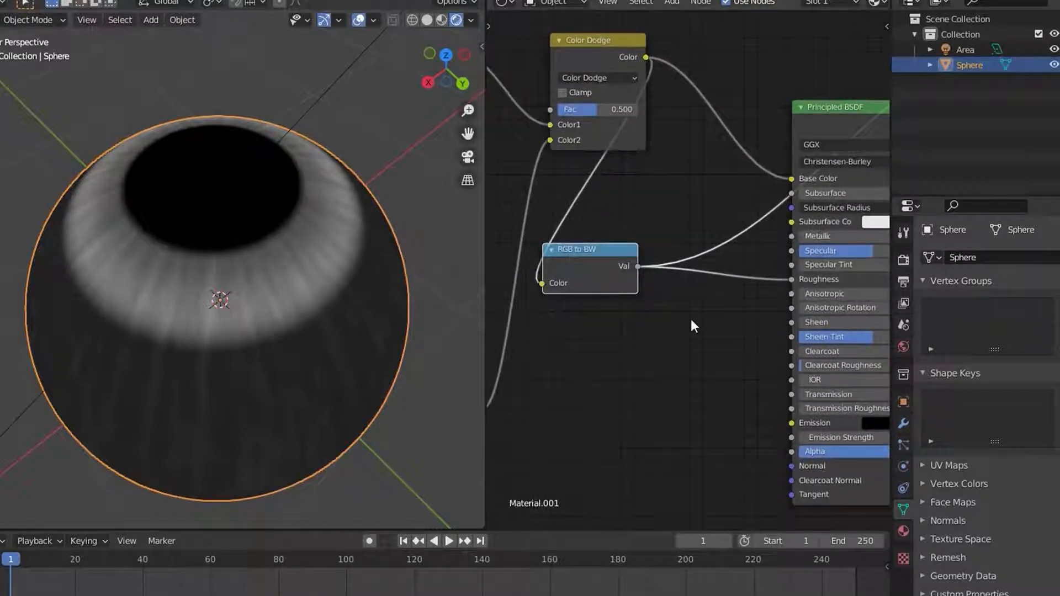
{"action": "key", "text": "shift+a"}
{"action": "mouse_move", "coordinate": [680, 319]}
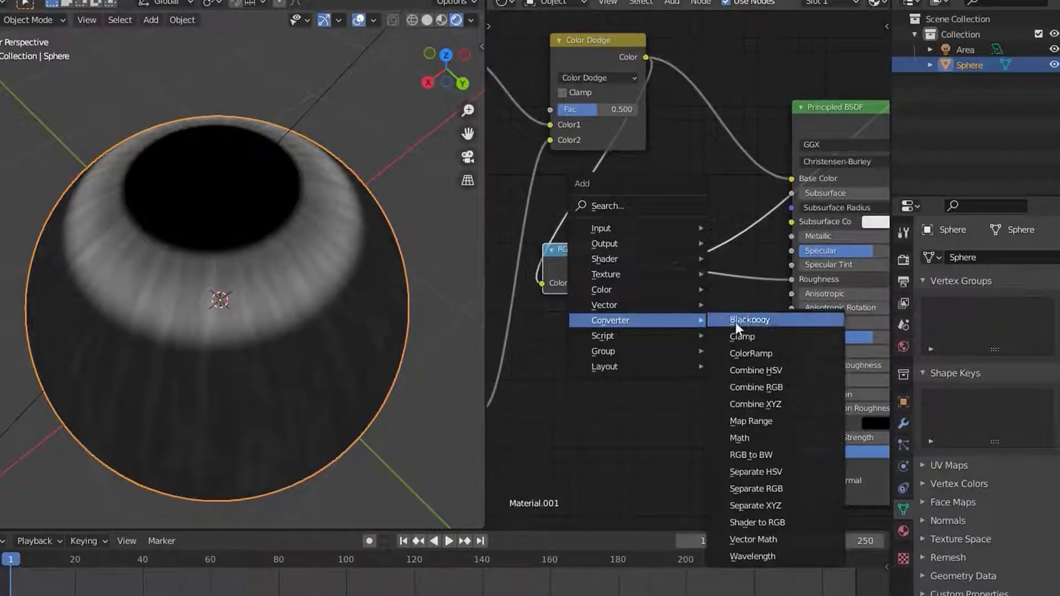
{"action": "left_click", "coordinate": [749, 353]}
{"action": "left_click", "coordinate": [674, 259]}
{"action": "middle_click_drag", "start_coordinate": [739, 294], "coordinate": [655, 278]}
{"action": "left_click_drag", "start_coordinate": [667, 278], "coordinate": [620, 210]}
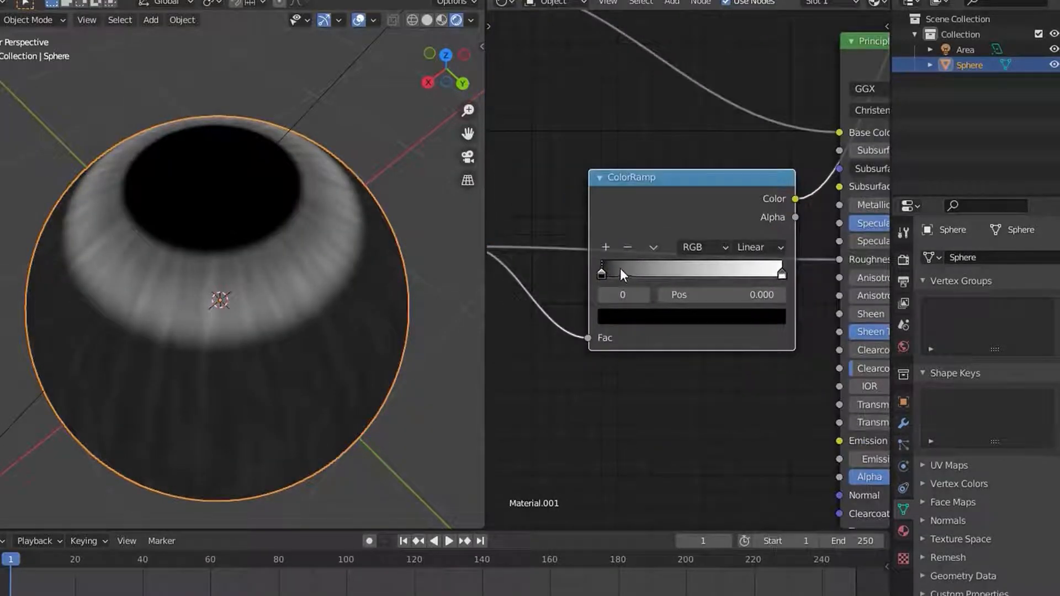
Step: Lighten the new ColorRamp's black stop to a value of 0.088 and move its white stop to position 0.409
{"action": "left_click", "coordinate": [616, 316]}
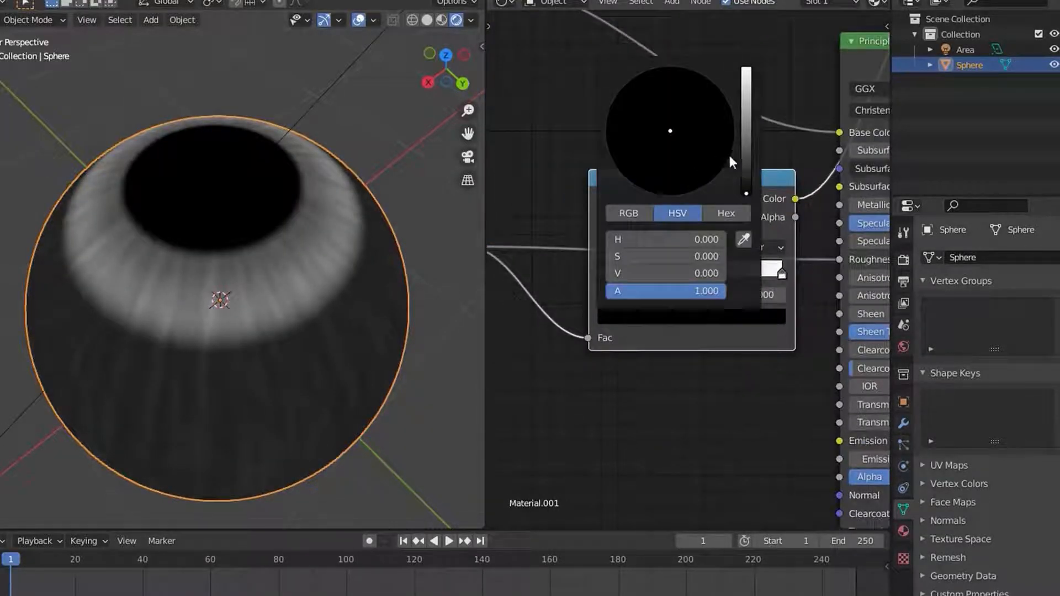
{"action": "left_click", "coordinate": [746, 153]}
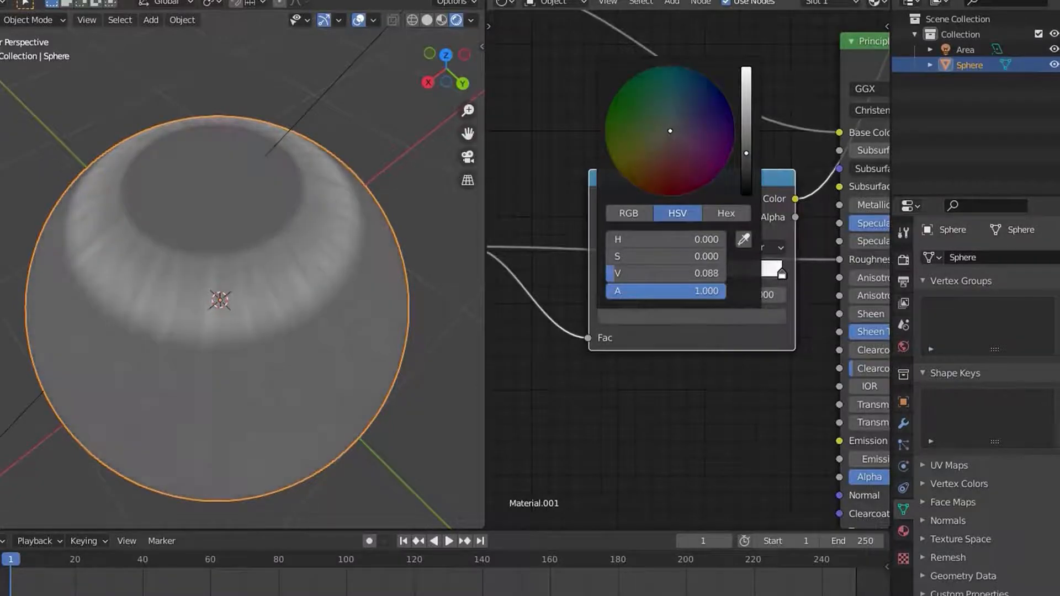
{"action": "left_click_drag", "start_coordinate": [766, 270], "coordinate": [655, 271]}
Step: Connect the new ColorRamp's color to the Principled BSDF's Roughness and output the Principled BSDF to the material surface
{"action": "scroll", "coordinate": [664, 249], "scroll_direction": "down", "scroll_amount": 2}
{"action": "left_click_drag", "start_coordinate": [688, 210], "coordinate": [619, 231]}
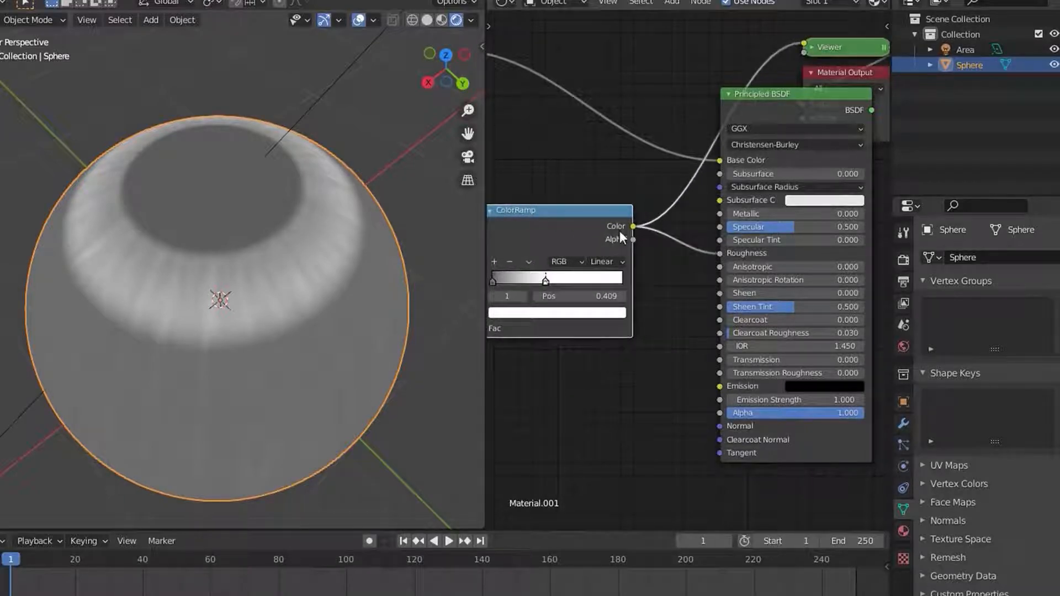
{"action": "scroll", "coordinate": [619, 230], "scroll_direction": "down", "scroll_amount": 4}
{"action": "left_click", "coordinate": [759, 148], "text": "ctrl+shift"}
{"action": "left_click_drag", "start_coordinate": [832, 161], "coordinate": [668, 189]}
{"action": "middle_click_drag", "start_coordinate": [677, 196], "coordinate": [621, 234]}
{"action": "scroll", "coordinate": [620, 234], "scroll_direction": "up", "scroll_amount": 1}
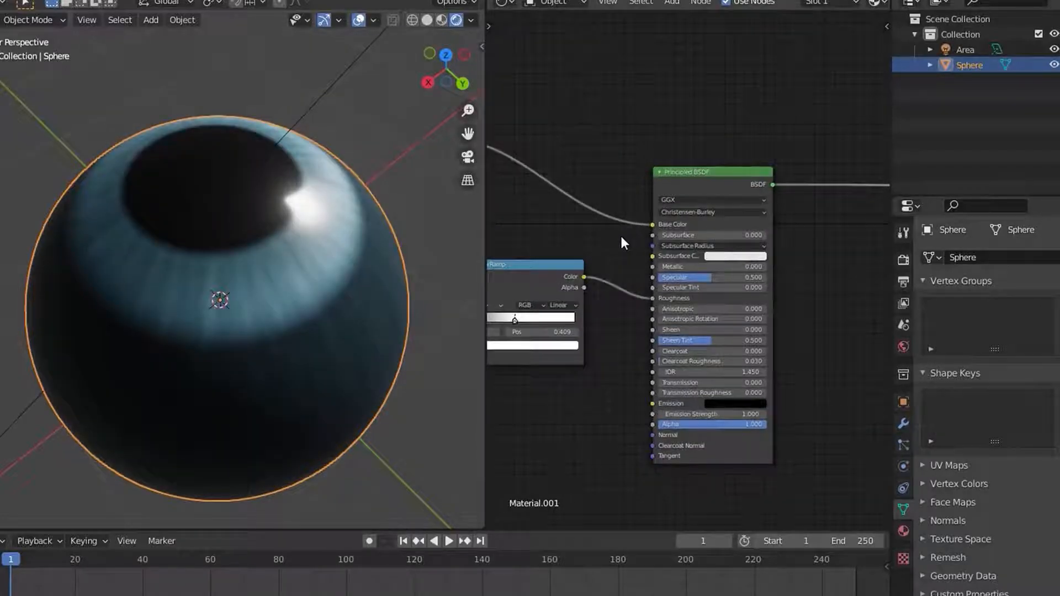
Step: Inspect the glossy highlight and iris shading on the sphere from several sides and distances
{"action": "middle_click_drag", "start_coordinate": [353, 307], "coordinate": [288, 243]}
{"action": "scroll", "coordinate": [504, 371], "scroll_direction": "up", "scroll_amount": 3}
{"action": "middle_click_drag", "start_coordinate": [150, 323], "coordinate": [312, 339]}
{"action": "scroll", "coordinate": [387, 350], "scroll_direction": "down", "scroll_amount": 3}
{"action": "scroll", "coordinate": [312, 339], "scroll_direction": "up", "scroll_amount": 2}
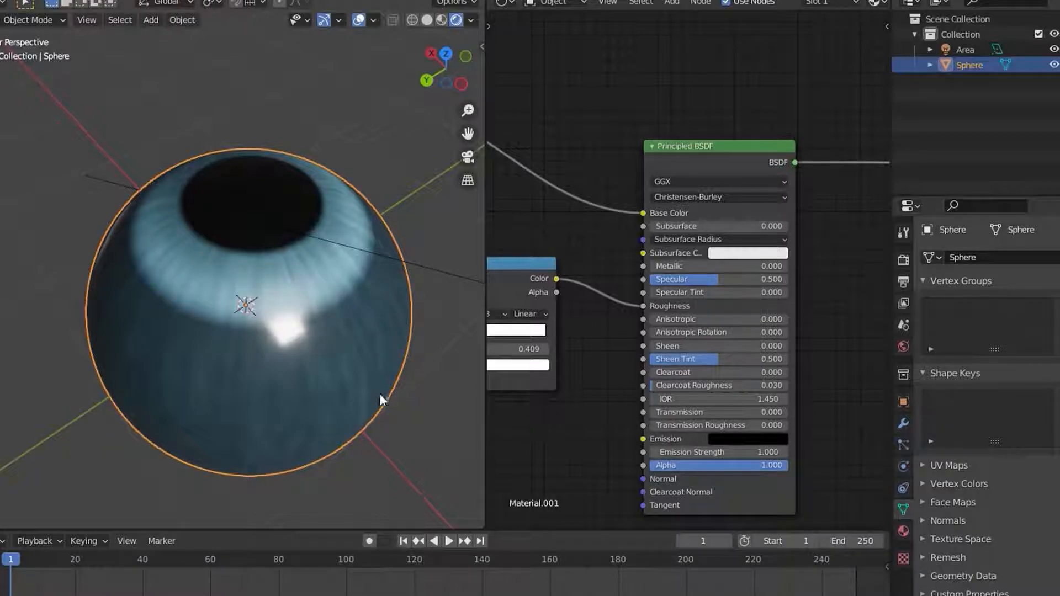
{"action": "scroll", "coordinate": [313, 325], "scroll_direction": "down", "scroll_amount": 2}
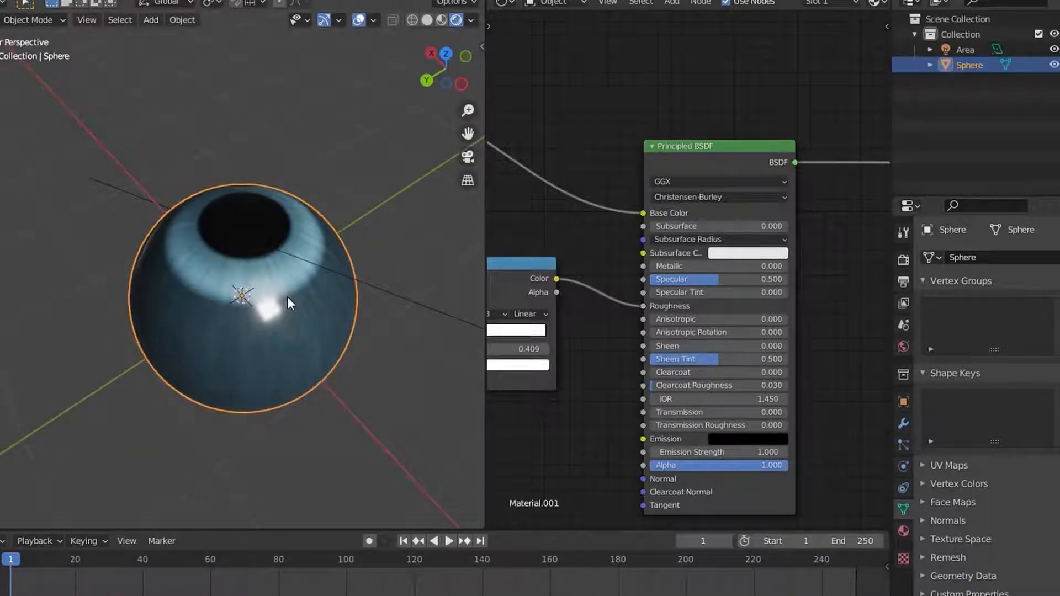
Step: Duplicate the eye sphere in place and scale the copy up uniformly to 1.044
{"action": "key", "text": "shift+d"}
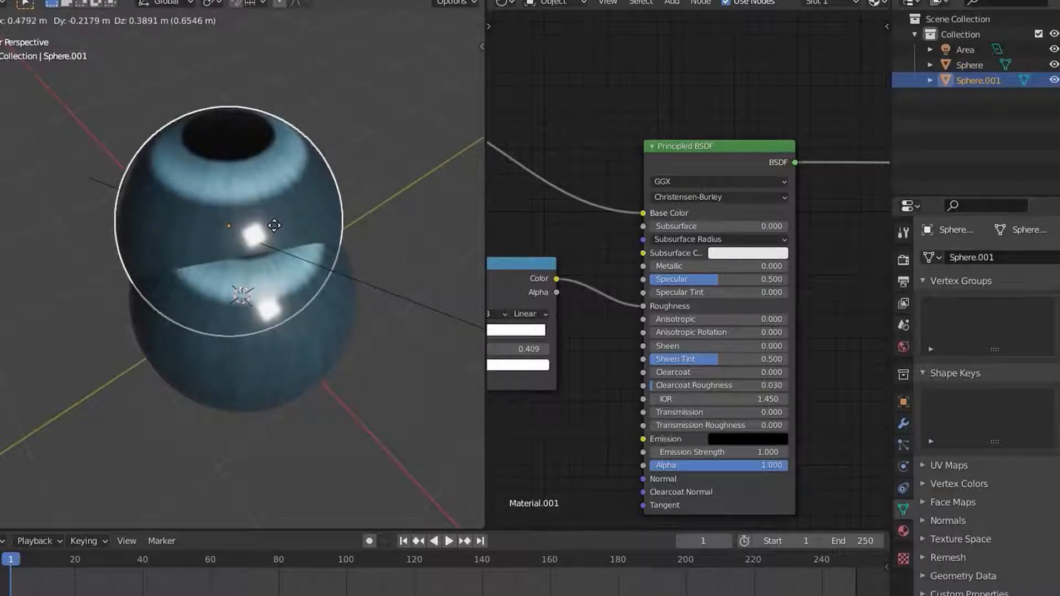
{"action": "right_click", "coordinate": [322, 161]}
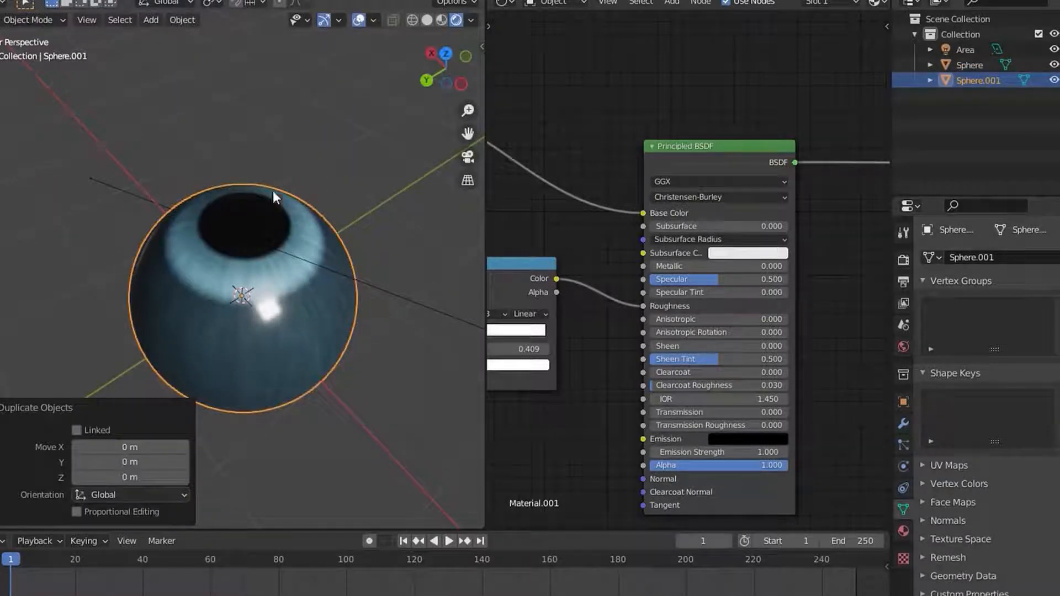
{"action": "scroll", "coordinate": [283, 376], "scroll_direction": "up", "scroll_amount": 3}
{"action": "middle_click_drag", "start_coordinate": [284, 376], "coordinate": [322, 313]}
{"action": "scroll", "coordinate": [323, 313], "scroll_direction": "up", "scroll_amount": 1}
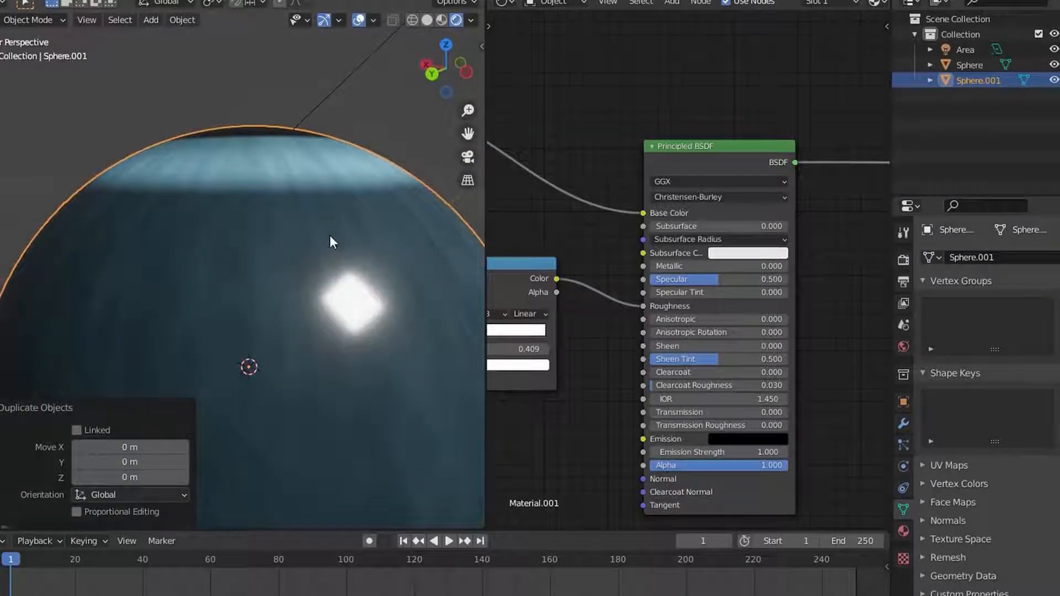
{"action": "middle_click_drag", "start_coordinate": [329, 224], "coordinate": [324, 238], "text": "shift"}
{"action": "key", "text": "s"}
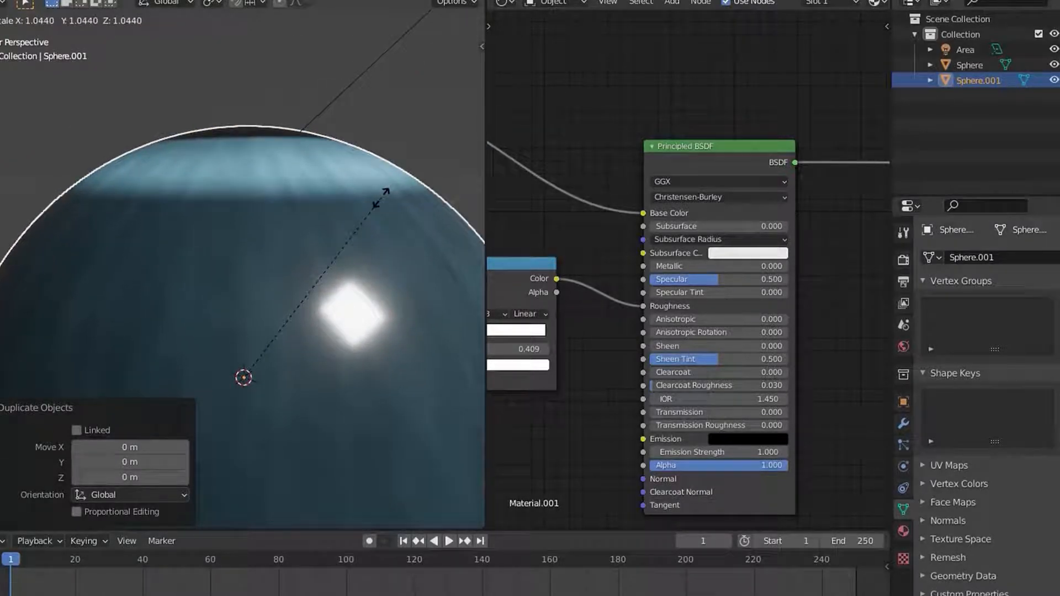
{"action": "left_click", "coordinate": [381, 198]}
{"action": "middle_click_drag", "start_coordinate": [381, 198], "coordinate": [289, 301]}
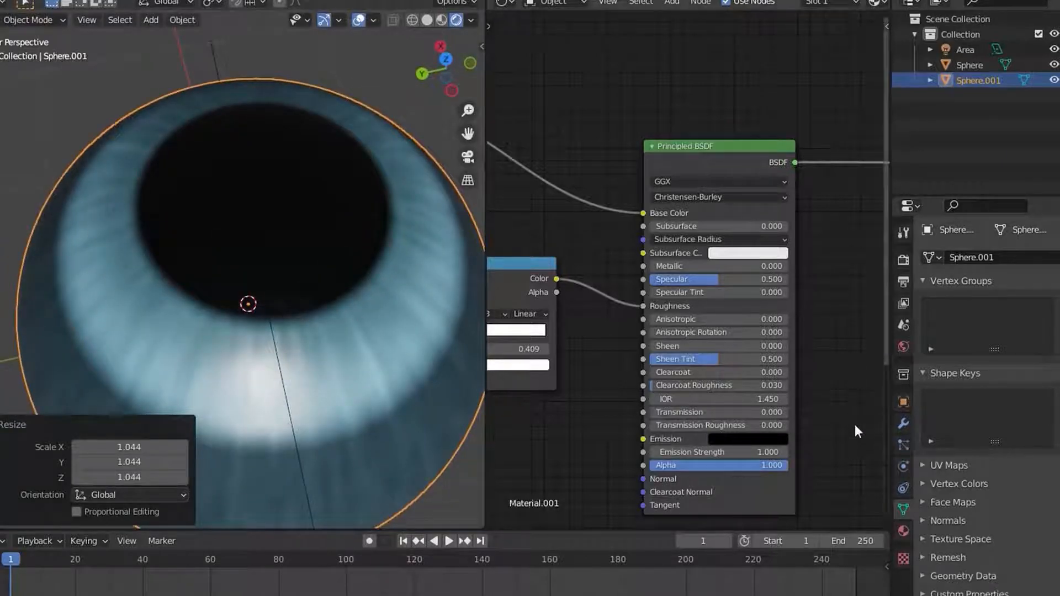
Step: Replace the eye material on the outer sphere with a new material and show its shader nodes
{"action": "left_click", "coordinate": [904, 530]}
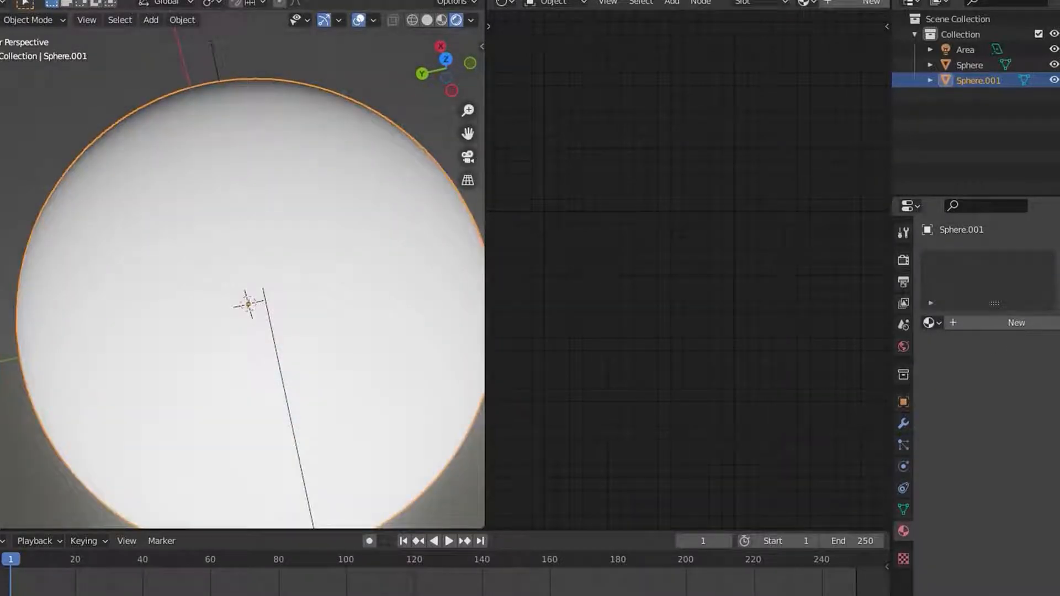
{"action": "left_click", "coordinate": [997, 320]}
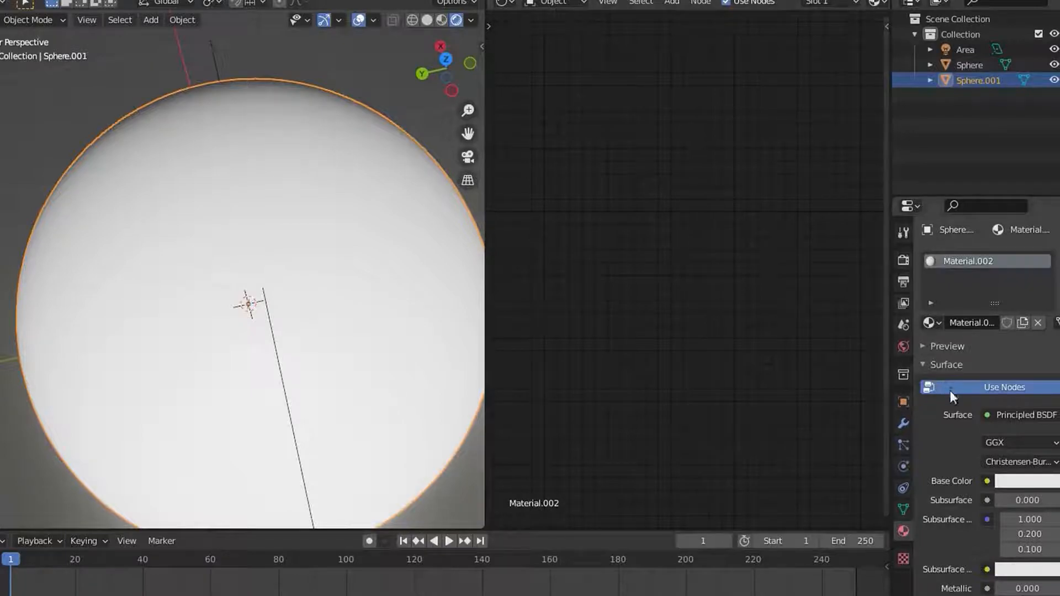
{"action": "scroll", "coordinate": [661, 337], "scroll_direction": "down", "scroll_amount": 10}
{"action": "middle_click_drag", "start_coordinate": [594, 271], "coordinate": [855, 303]}
{"action": "left_click", "coordinate": [666, 285]}
{"action": "middle_click_drag", "start_coordinate": [623, 297], "coordinate": [724, 322]}
{"action": "scroll", "coordinate": [697, 308], "scroll_direction": "up", "scroll_amount": 2}
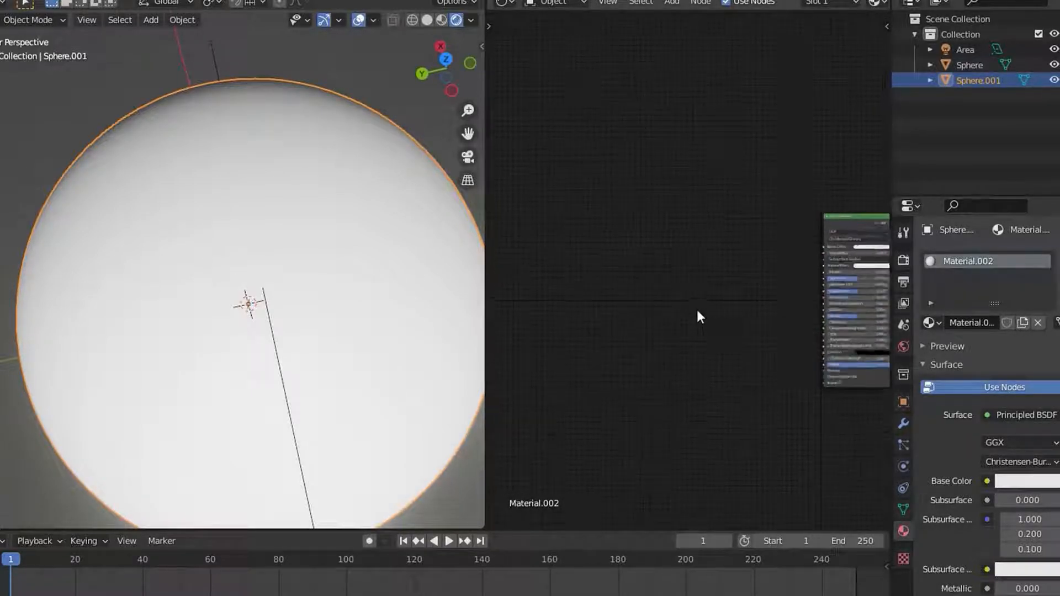
Step: Add a Gradient Texture node with linked Mapping and Texture Coordinate nodes to the new material
{"action": "scroll", "coordinate": [637, 272], "scroll_direction": "up", "scroll_amount": 1}
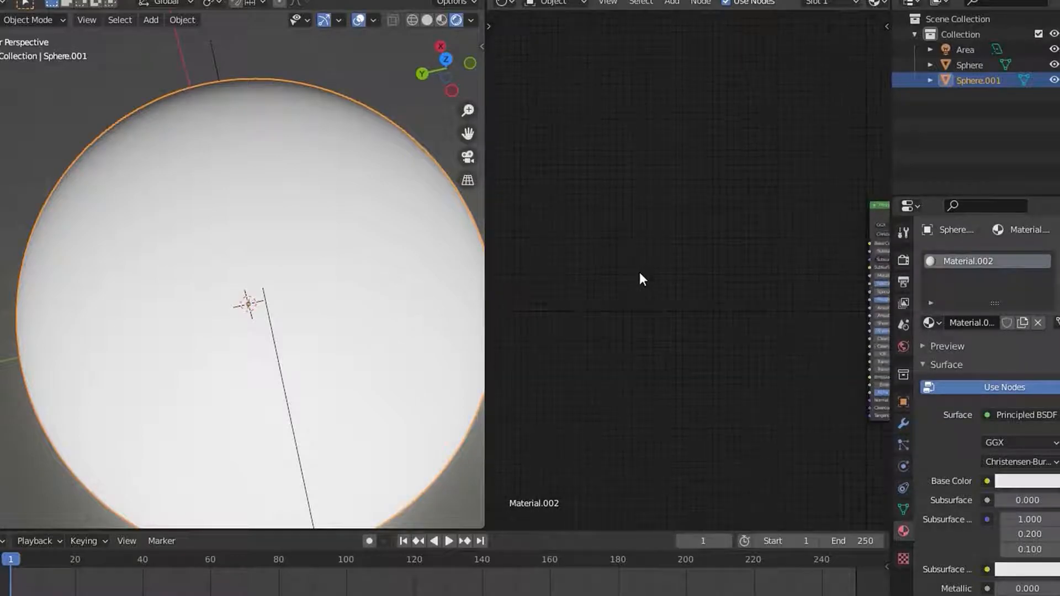
{"action": "key", "text": "shift+a"}
{"action": "mouse_move", "coordinate": [591, 259]}
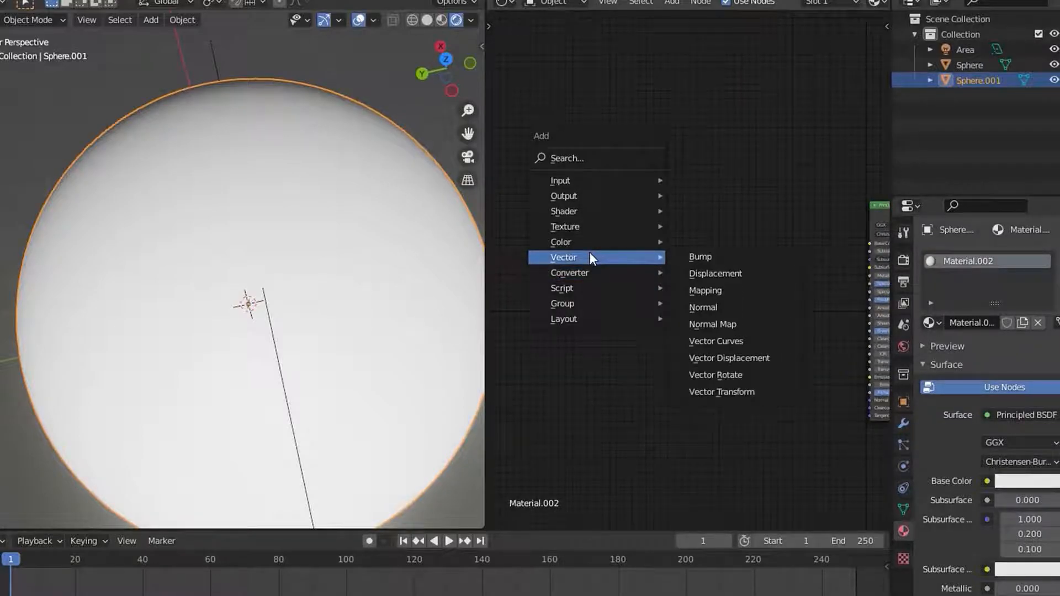
{"action": "mouse_move", "coordinate": [612, 225]}
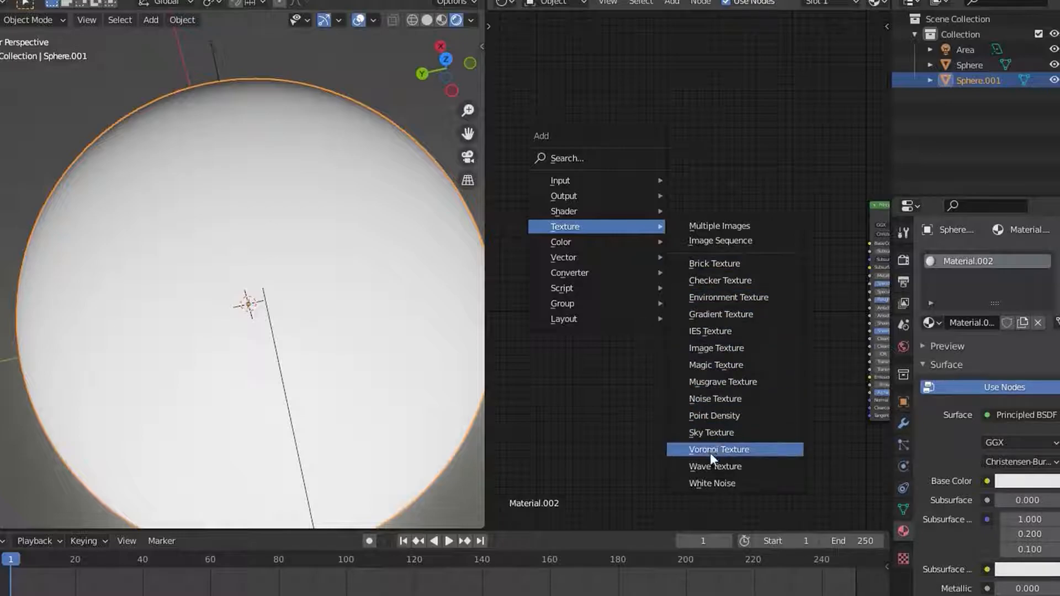
{"action": "left_click", "coordinate": [718, 315]}
{"action": "left_click", "coordinate": [665, 228]}
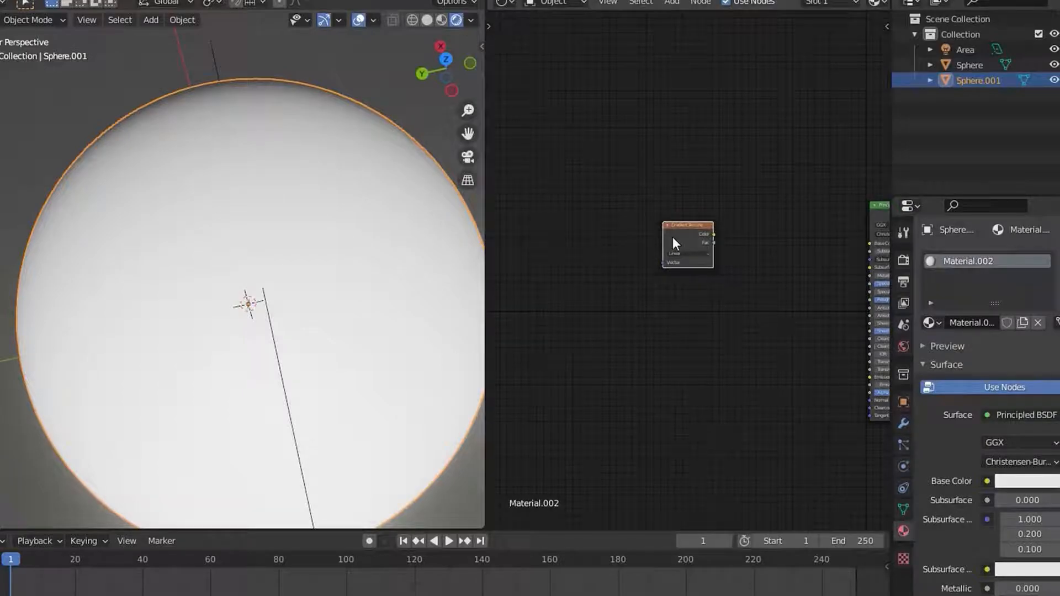
{"action": "key", "text": "ctrl+t"}
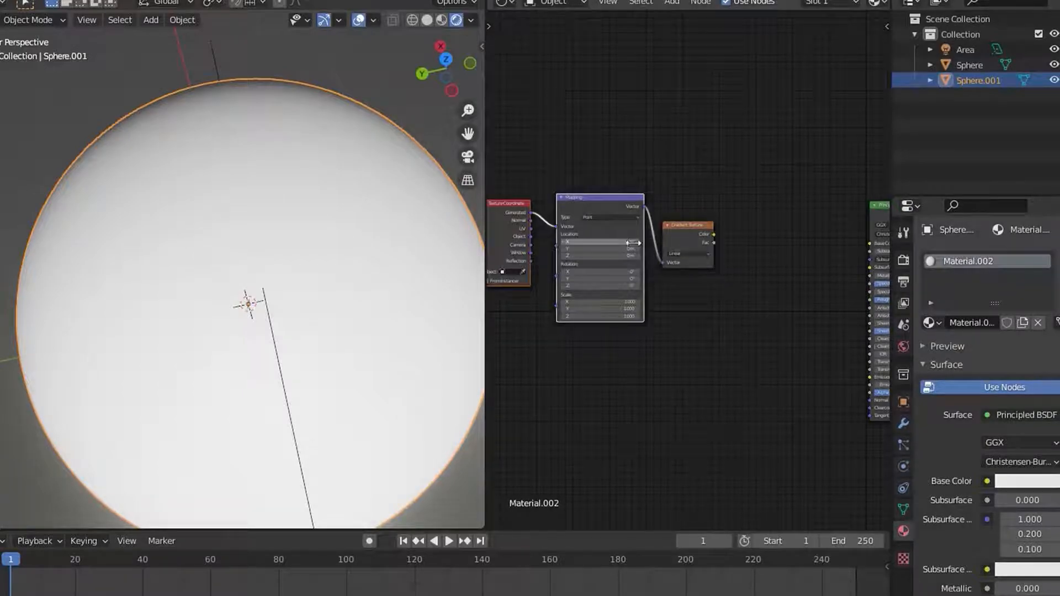
Step: Feed the Mapping node from the UV coordinates and set its Z rotation to 90°
{"action": "key", "text": "Home"}
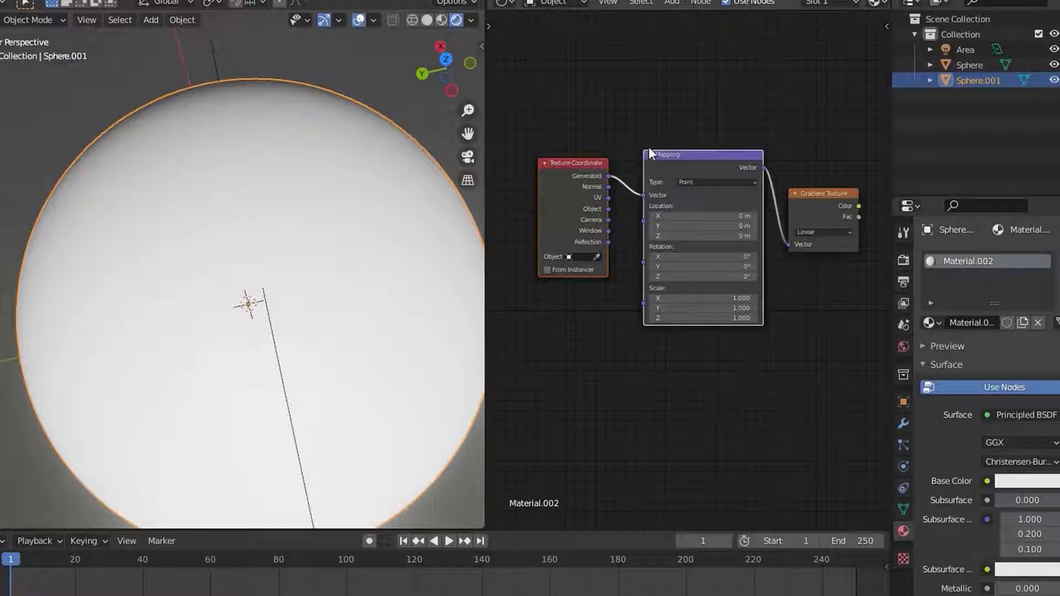
{"action": "scroll", "coordinate": [700, 193], "scroll_direction": "up", "scroll_amount": 1}
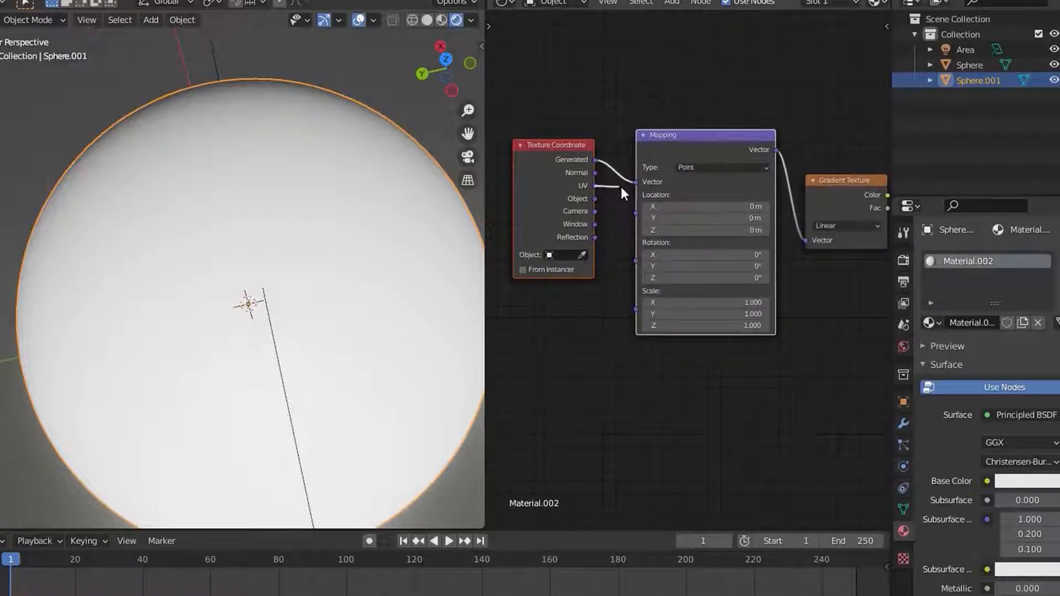
{"action": "scroll", "coordinate": [660, 196], "scroll_direction": "up", "scroll_amount": 2}
{"action": "double_click", "coordinate": [641, 273]}
{"action": "type", "text": "90"}
{"action": "key", "text": "Return"}
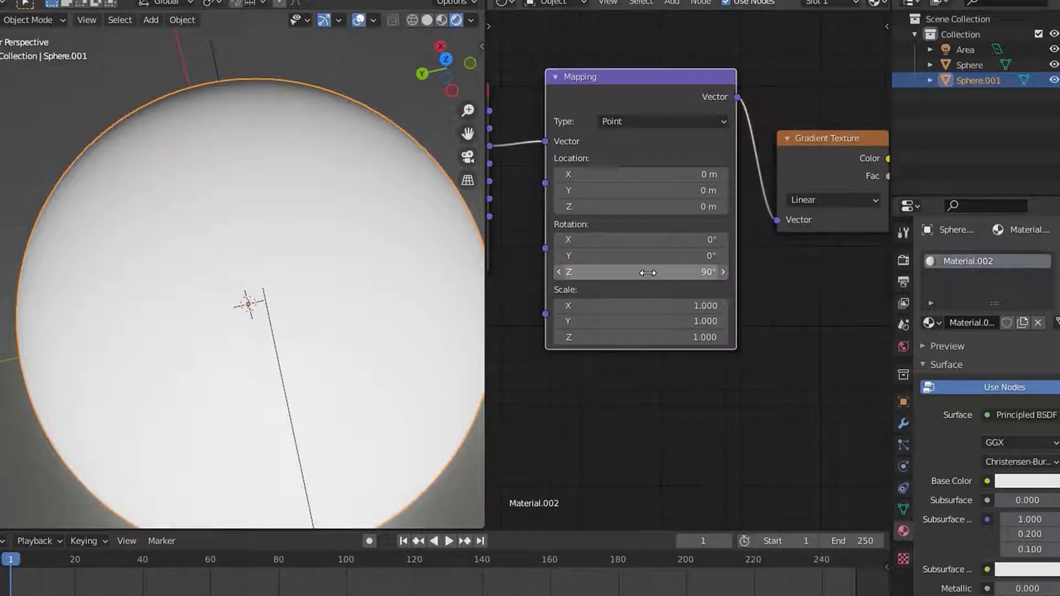
Step: Preview the Gradient Texture on the outer sphere through the Viewer
{"action": "scroll", "coordinate": [803, 215], "scroll_direction": "down", "scroll_amount": 2}
{"action": "left_click", "coordinate": [794, 193], "text": "ctrl+shift"}
{"action": "scroll", "coordinate": [775, 181], "scroll_direction": "up", "scroll_amount": 2}
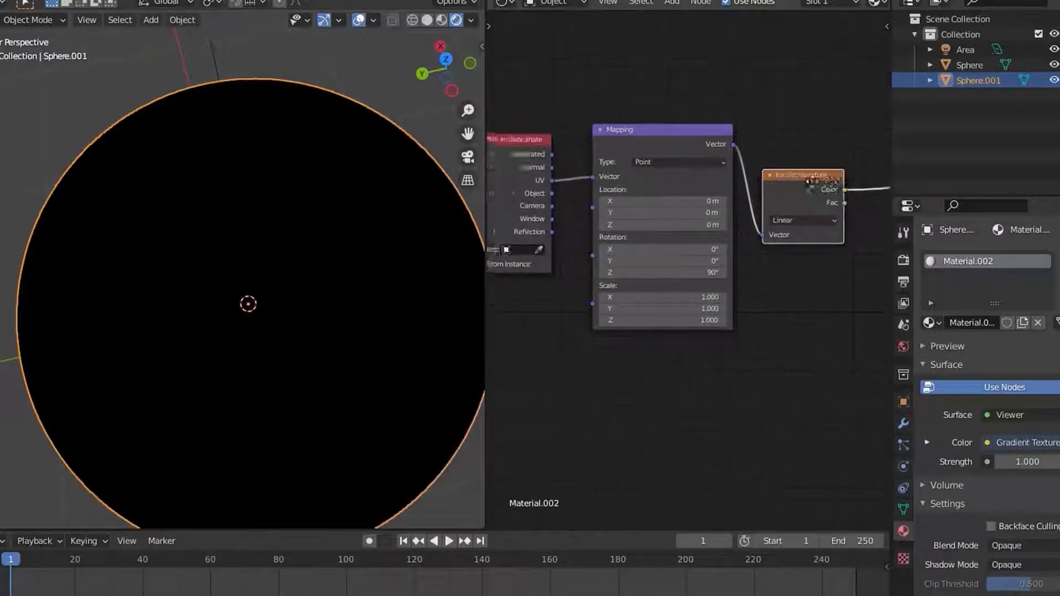
{"action": "middle_click_drag", "start_coordinate": [748, 202], "coordinate": [663, 228]}
{"action": "scroll", "coordinate": [696, 218], "scroll_direction": "down", "scroll_amount": 2}
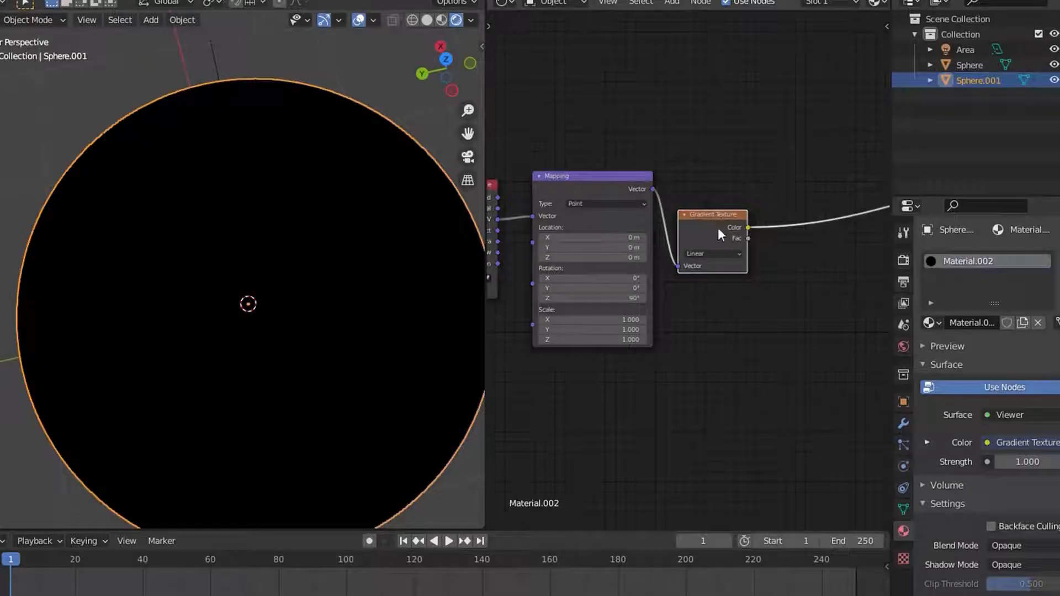
Step: Set the Mapping node's X location to 0.9 m
{"action": "scroll", "coordinate": [628, 237], "scroll_direction": "up", "scroll_amount": 2}
{"action": "left_click", "coordinate": [624, 226]}
{"action": "type", "text": "0.3"}
{"action": "key", "text": "Return"}
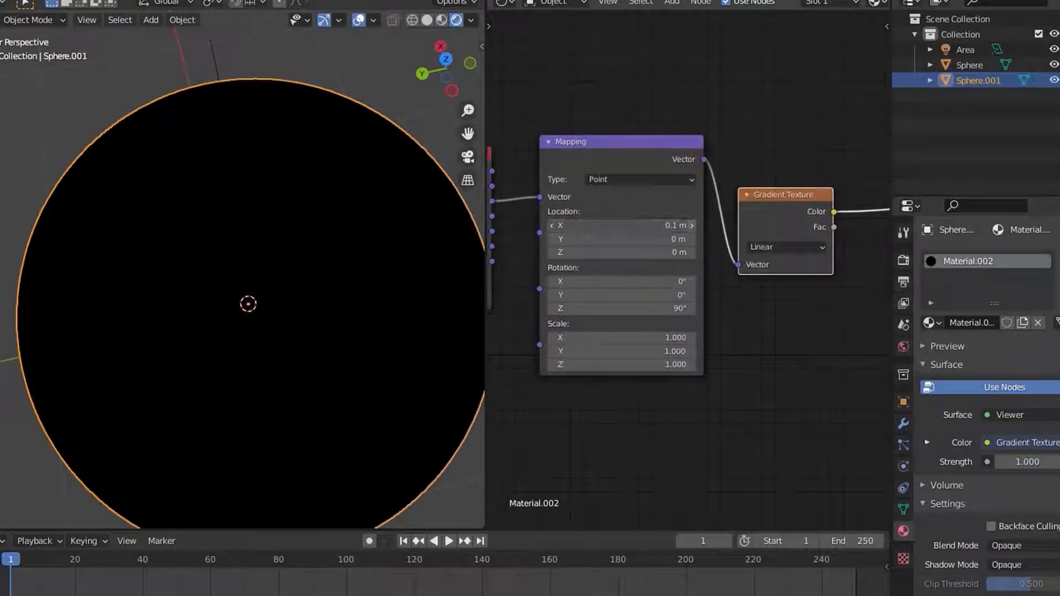
{"action": "left_click", "coordinate": [692, 226]}
{"action": "left_click", "coordinate": [693, 226]}
{"action": "left_click", "coordinate": [692, 225]}
{"action": "left_click", "coordinate": [692, 226]}
{"action": "left_click", "coordinate": [692, 226]}
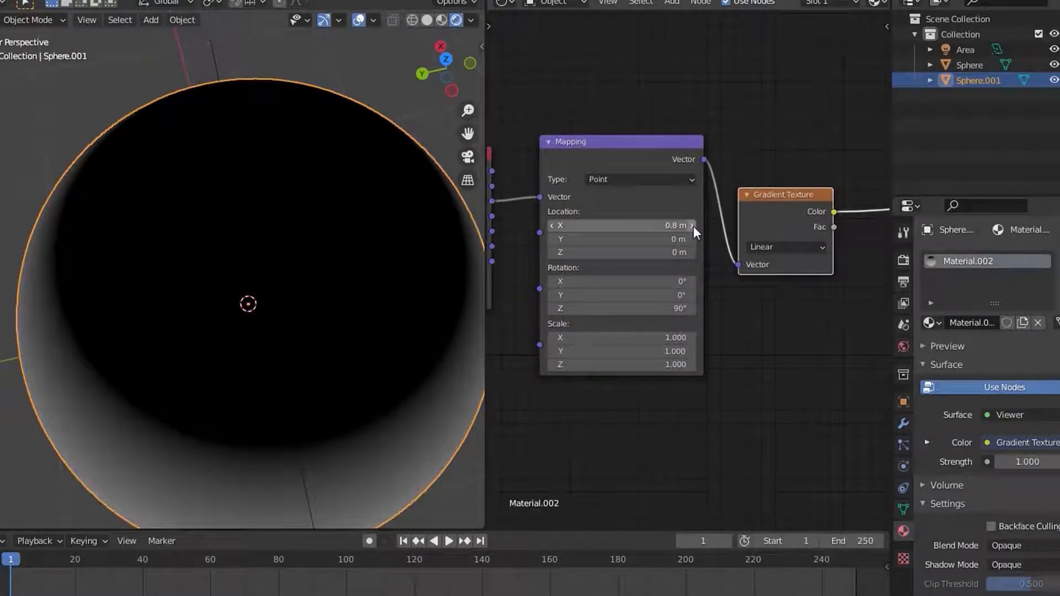
{"action": "left_click", "coordinate": [693, 226]}
Step: Insert a ColorRamp node on the link after the Gradient Texture
{"action": "scroll", "coordinate": [693, 226], "scroll_direction": "down", "scroll_amount": 4}
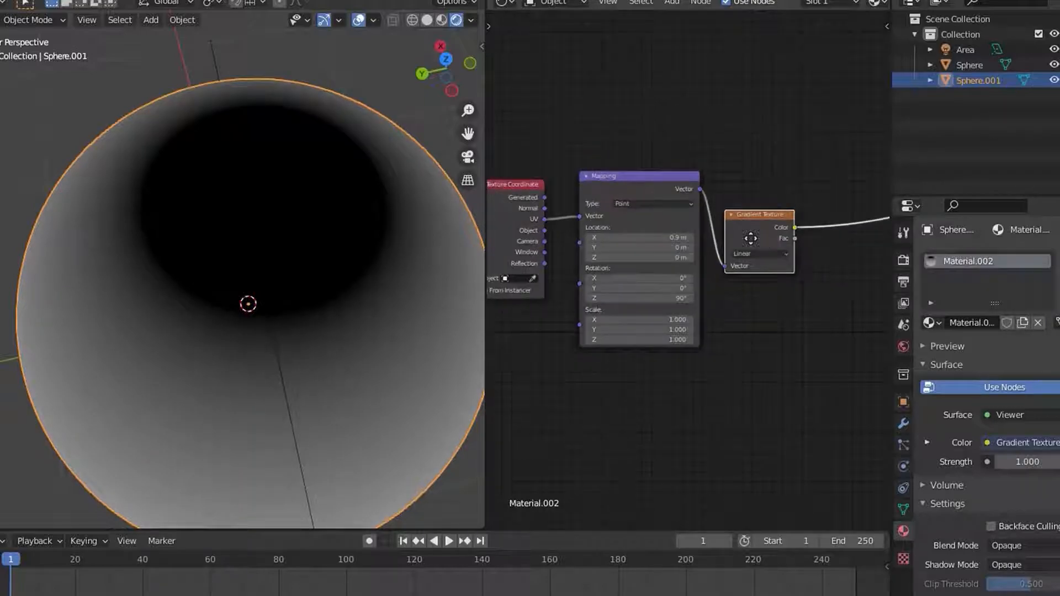
{"action": "middle_click_drag", "start_coordinate": [761, 234], "coordinate": [593, 262]}
{"action": "key", "text": "shift+a"}
{"action": "mouse_move", "coordinate": [663, 334]}
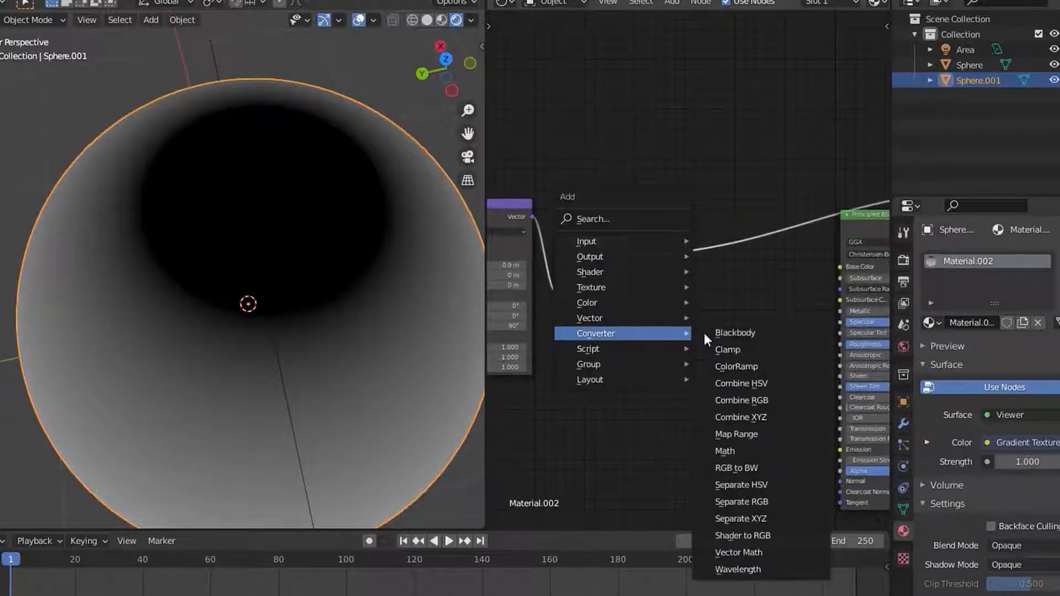
{"action": "left_click", "coordinate": [746, 365]}
{"action": "left_click", "coordinate": [673, 273]}
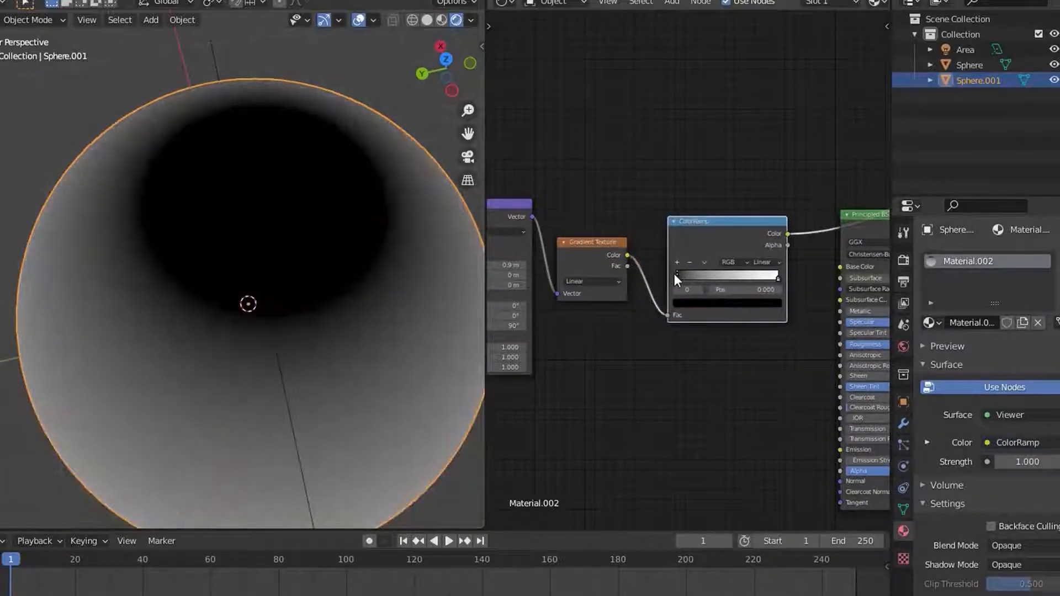
Step: Switch the ColorRamp interpolation to Ease and move its white stop to position 0.100
{"action": "left_click", "coordinate": [768, 262]}
{"action": "left_click", "coordinate": [760, 273]}
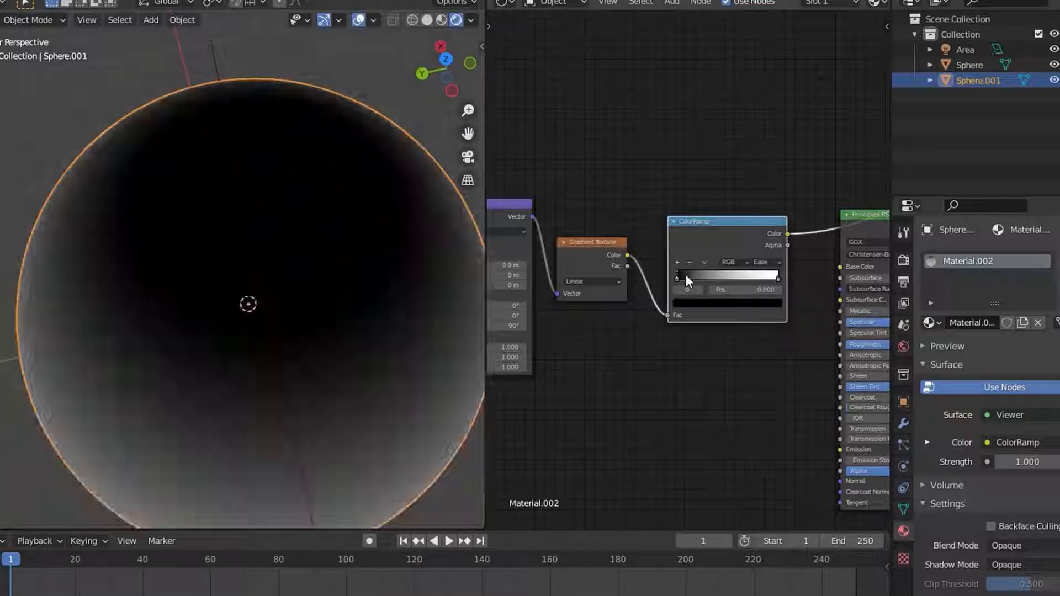
{"action": "left_click_drag", "start_coordinate": [776, 284], "coordinate": [674, 275]}
Step: Move the Principled BSDF below the ColorRamp's output and connect it to the material surface
{"action": "scroll", "coordinate": [786, 286], "scroll_direction": "down", "scroll_amount": 2}
{"action": "middle_click_drag", "start_coordinate": [787, 289], "coordinate": [721, 255]}
{"action": "left_click_drag", "start_coordinate": [758, 217], "coordinate": [744, 291]}
{"action": "scroll", "coordinate": [718, 249], "scroll_direction": "up", "scroll_amount": 2}
{"action": "left_click", "coordinate": [710, 167], "text": "ctrl+shift"}
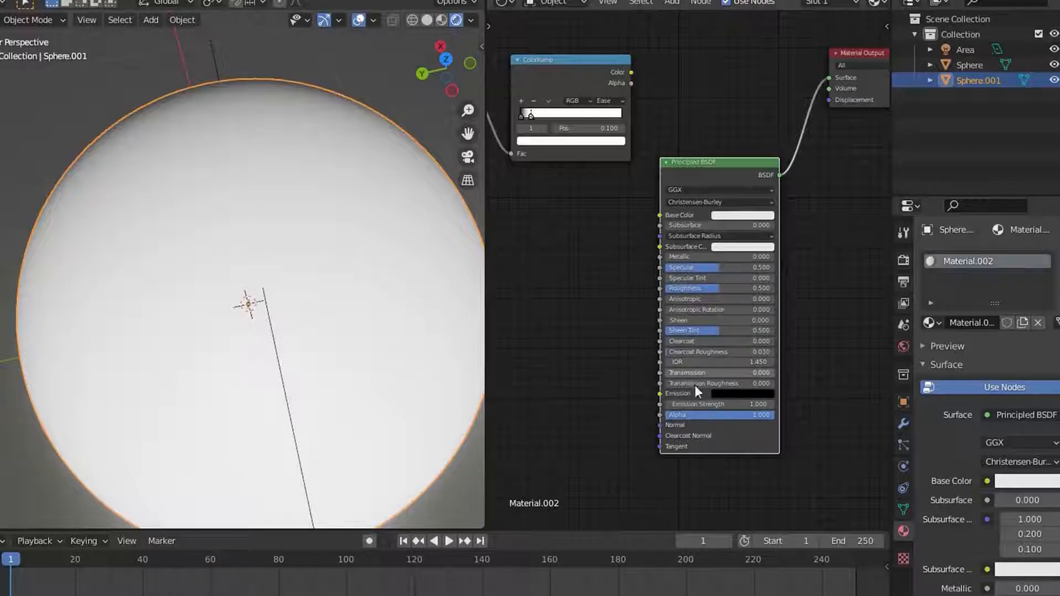
Step: Set the Principled BSDF's Transmission to 1.000 and its Roughness to 0.010
{"action": "middle_click_drag", "start_coordinate": [226, 227], "coordinate": [222, 142]}
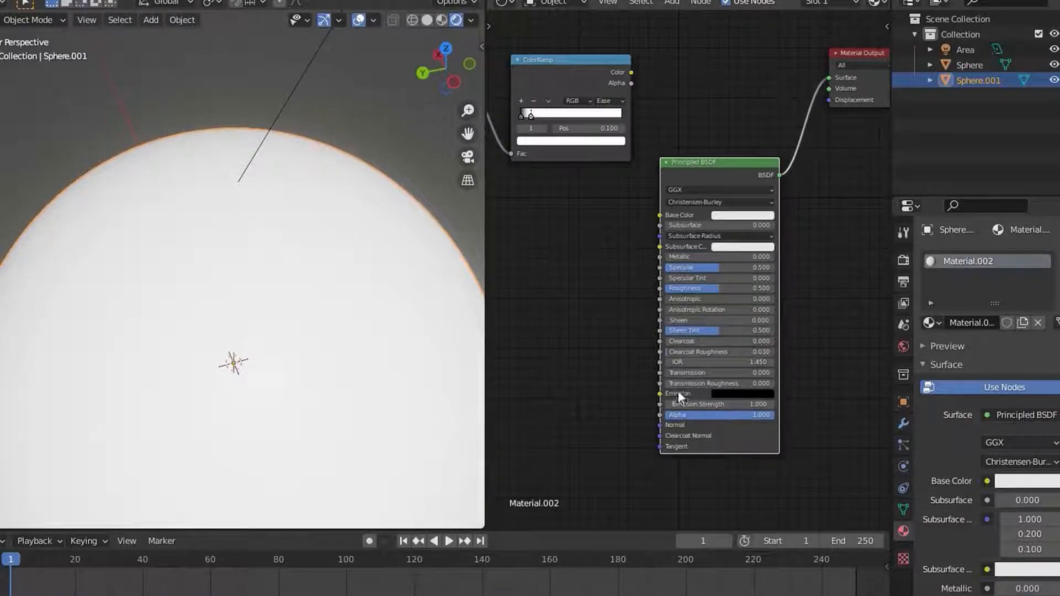
{"action": "left_click_drag", "start_coordinate": [676, 373], "coordinate": [787, 368]}
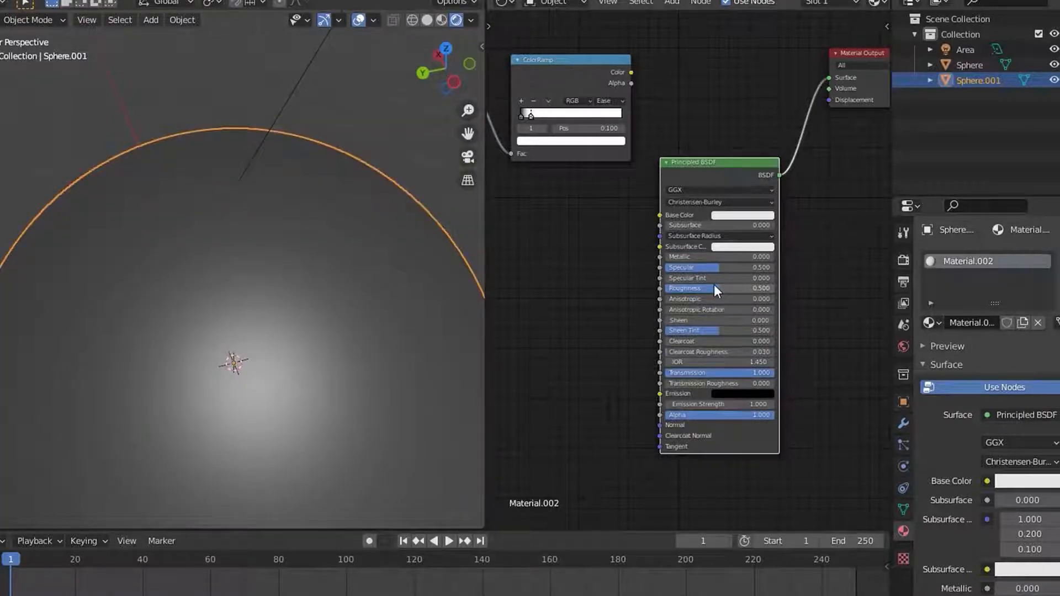
{"action": "left_click_drag", "start_coordinate": [714, 285], "coordinate": [666, 286]}
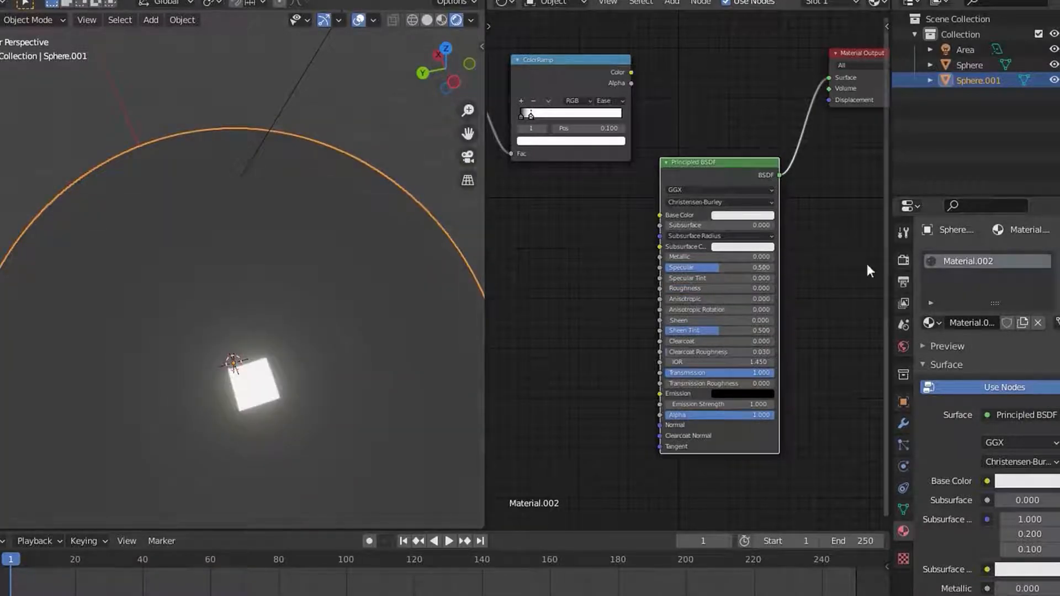
{"action": "left_click", "coordinate": [674, 288]}
{"action": "key", "text": "Return"}
Step: Duplicate the Principled BSDF and place the copy above the ColorRamp
{"action": "scroll", "coordinate": [679, 251], "scroll_direction": "down", "scroll_amount": 6}
{"action": "middle_click_drag", "start_coordinate": [690, 222], "coordinate": [724, 262]}
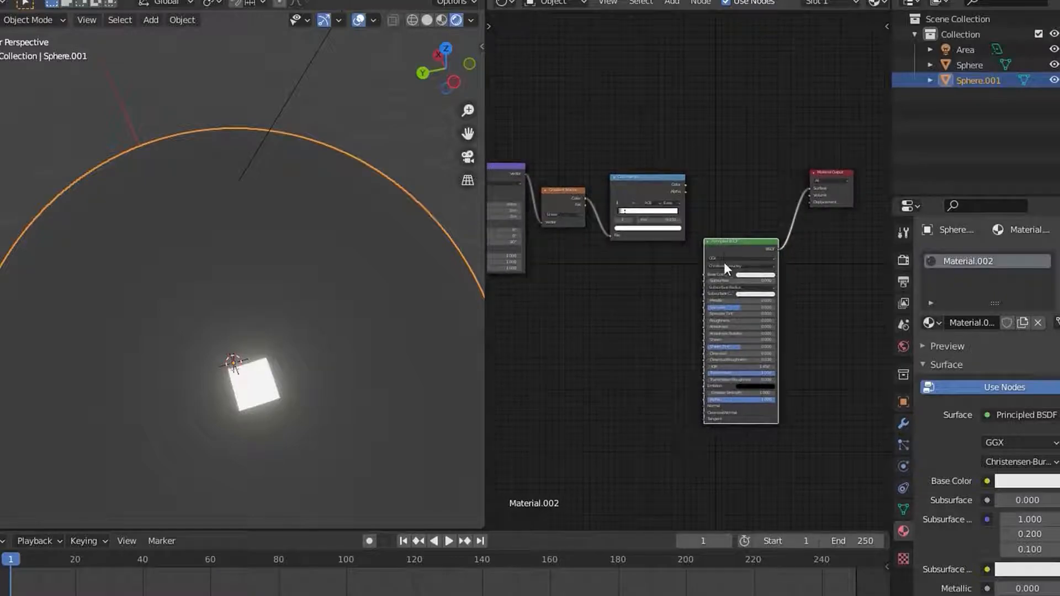
{"action": "key", "text": "shift+d"}
{"action": "left_click", "coordinate": [724, 498]}
Step: Reset the copied Principled BSDF's Transmission to 0.000 and set its Roughness to 0.219
{"action": "middle_click_drag", "start_coordinate": [742, 423], "coordinate": [700, 595]}
{"action": "scroll", "coordinate": [715, 267], "scroll_direction": "up", "scroll_amount": 3}
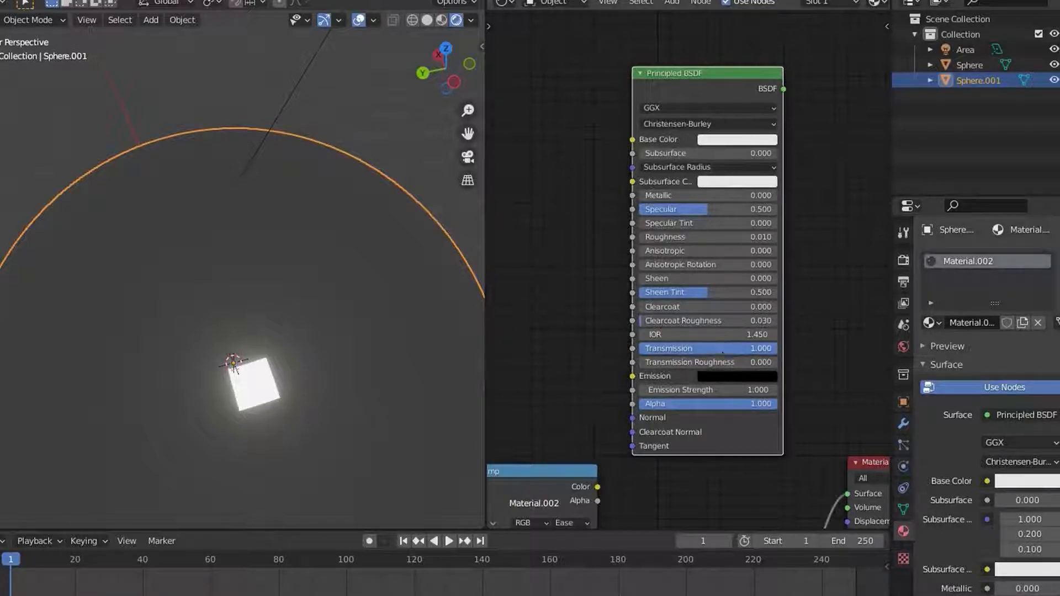
{"action": "key", "text": "BackSpace"}
{"action": "left_click_drag", "start_coordinate": [657, 237], "coordinate": [686, 194]}
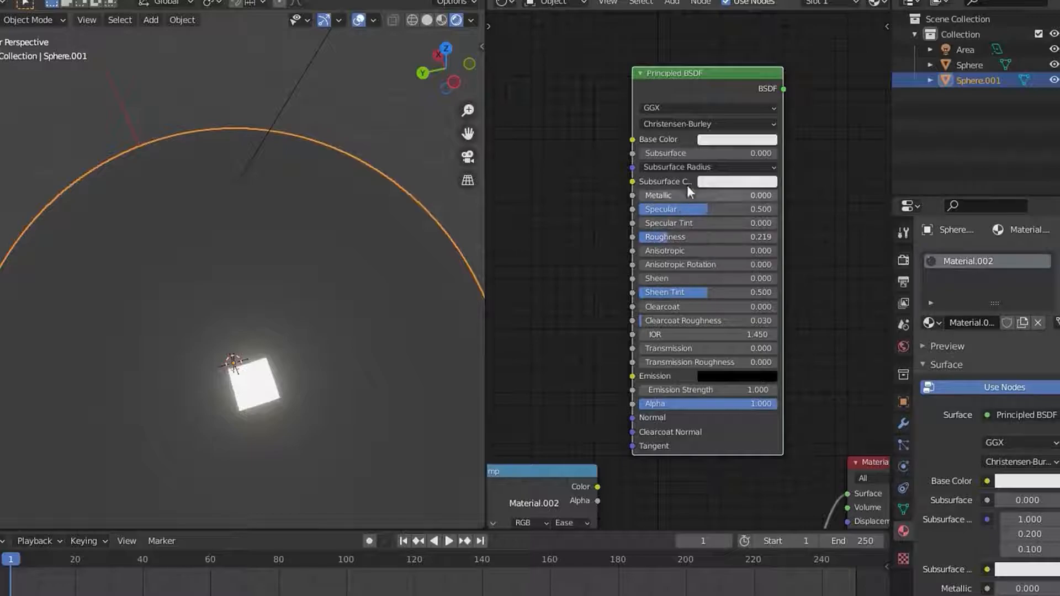
Step: Output the copied Principled BSDF to the material surface and view the whole outer sphere
{"action": "left_click", "coordinate": [683, 93], "text": "ctrl+shift"}
{"action": "scroll", "coordinate": [718, 160], "scroll_direction": "down", "scroll_amount": 3}
{"action": "middle_click_drag", "start_coordinate": [718, 160], "coordinate": [718, 197]}
{"action": "middle_click_drag", "start_coordinate": [298, 251], "coordinate": [263, 375]}
{"action": "scroll", "coordinate": [210, 195], "scroll_direction": "down", "scroll_amount": 5}
{"action": "scroll", "coordinate": [263, 375], "scroll_direction": "up", "scroll_amount": 3}
{"action": "scroll", "coordinate": [757, 409], "scroll_direction": "down", "scroll_amount": 3}
Step: Move the Material Output node farther away from the two Principled BSDF nodes
{"action": "middle_click_drag", "start_coordinate": [757, 409], "coordinate": [749, 248]}
{"action": "left_click_drag", "start_coordinate": [750, 247], "coordinate": [916, 263]}
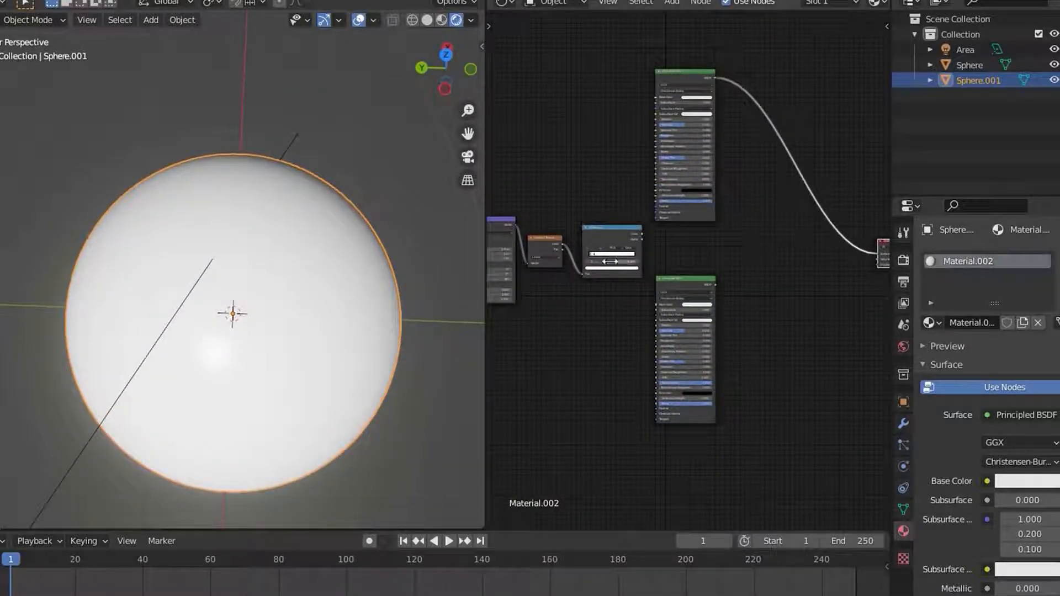
{"action": "key", "text": "Home"}
Step: Preview the ColorRamp mask on the sphere through the Viewer and select the lower, transmissive Principled BSDF
{"action": "left_click", "coordinate": [691, 238], "text": "ctrl+shift"}
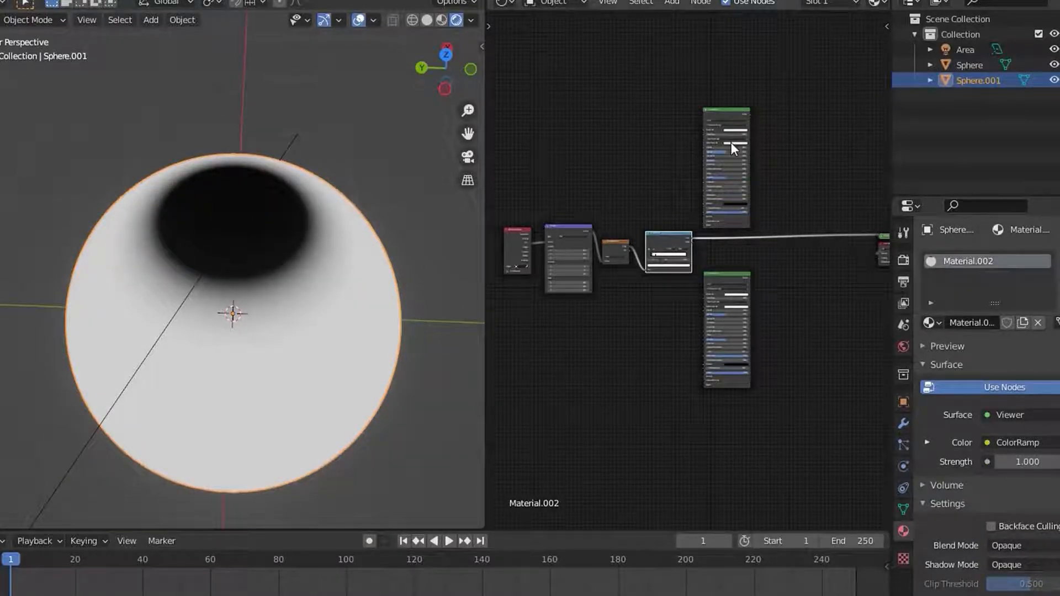
{"action": "scroll", "coordinate": [731, 143], "scroll_direction": "up", "scroll_amount": 2}
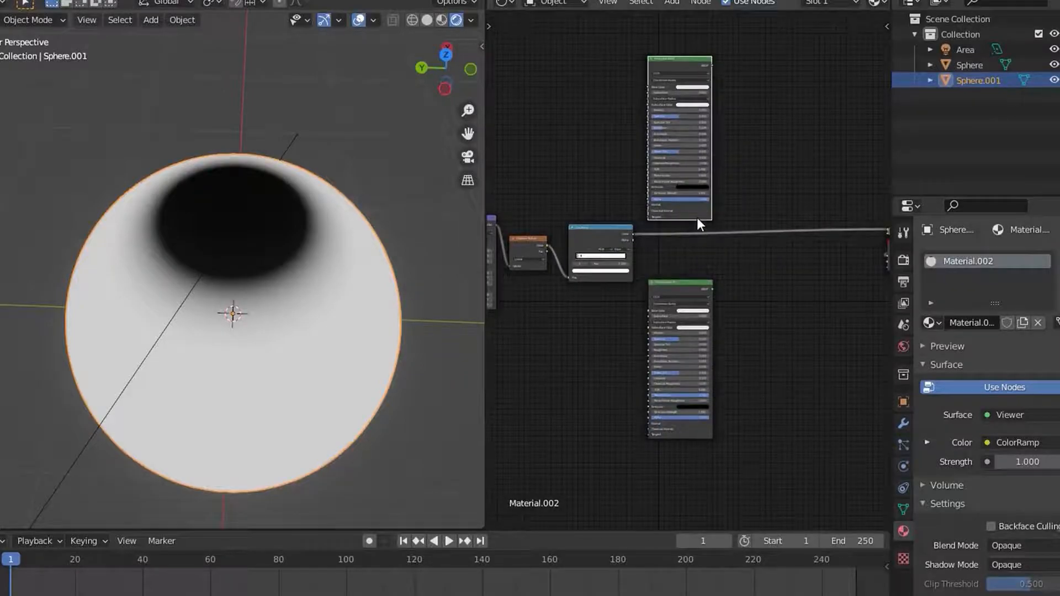
{"action": "left_click", "coordinate": [682, 285]}
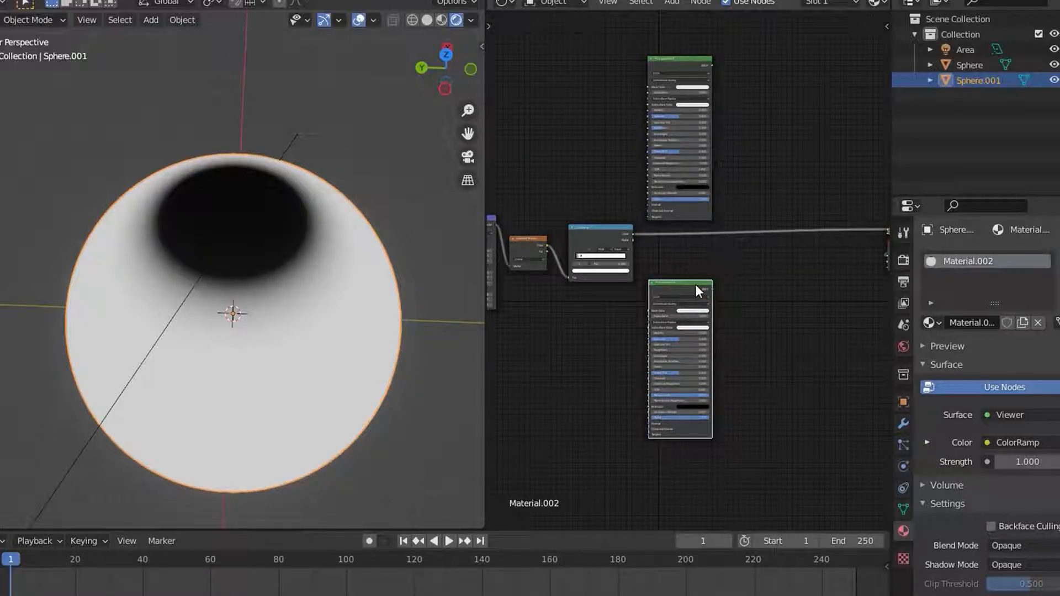
Step: Combine the two Principled BSDFs in a Mix Shader with the ColorRamp as factor and output it to the surface
{"action": "right_click_drag", "start_coordinate": [689, 287], "coordinate": [701, 186], "text": "alt"}
{"action": "key", "text": "KP_Decimal"}
{"action": "left_click_drag", "start_coordinate": [686, 180], "coordinate": [744, 195]}
{"action": "mouse_move", "coordinate": [560, 285]}
{"action": "middle_mouse_down"}
{"action": "mouse_move", "coordinate": [745, 286]}
{"action": "mouse_move", "coordinate": [573, 292]}
{"action": "middle_mouse_up"}
{"action": "scroll", "coordinate": [603, 290], "scroll_direction": "down", "scroll_amount": 6}
{"action": "left_click_drag", "start_coordinate": [621, 287], "coordinate": [738, 321]}
{"action": "scroll", "coordinate": [740, 250], "scroll_direction": "up", "scroll_amount": 2}
{"action": "scroll", "coordinate": [733, 270], "scroll_direction": "up", "scroll_amount": 1}
{"action": "left_click", "coordinate": [737, 321], "text": "ctrl+shift"}
Step: Swap the two shader inputs of the Mix Shader so the clear and white areas trade places
{"action": "middle_click_drag", "start_coordinate": [307, 301], "coordinate": [347, 266]}
{"action": "scroll", "coordinate": [283, 310], "scroll_direction": "down", "scroll_amount": 2}
{"action": "scroll", "coordinate": [726, 408], "scroll_direction": "up", "scroll_amount": 6}
{"action": "scroll", "coordinate": [727, 414], "scroll_direction": "up", "scroll_amount": 8}
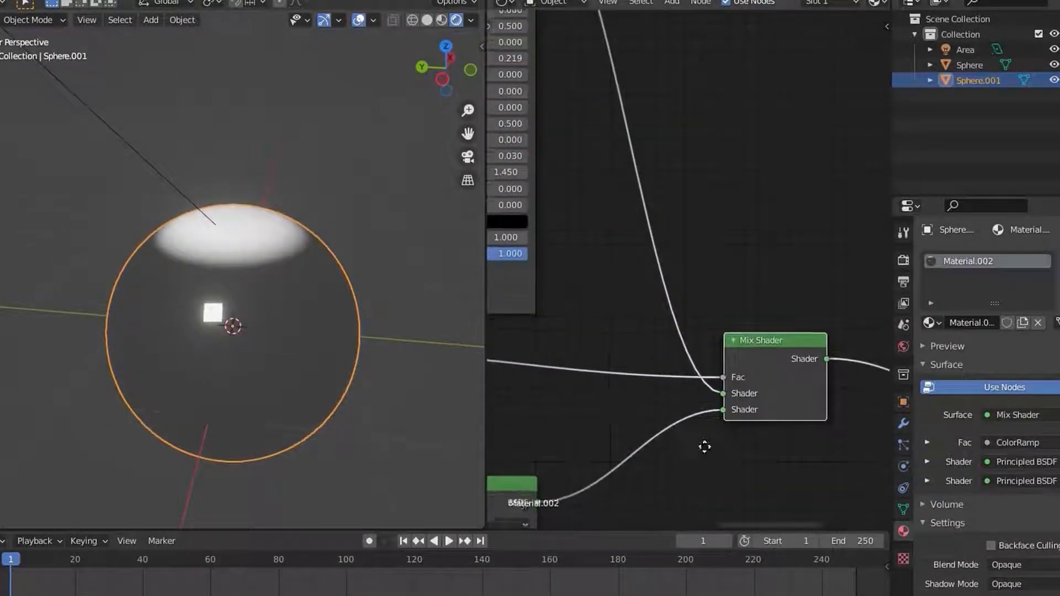
{"action": "middle_click_drag", "start_coordinate": [708, 460], "coordinate": [680, 241]}
{"action": "left_click_drag", "start_coordinate": [672, 198], "coordinate": [672, 218]}
{"action": "middle_click_drag", "start_coordinate": [332, 237], "coordinate": [358, 331]}
{"action": "scroll", "coordinate": [298, 351], "scroll_direction": "up", "scroll_amount": 4}
{"action": "scroll", "coordinate": [315, 349], "scroll_direction": "down", "scroll_amount": 5}
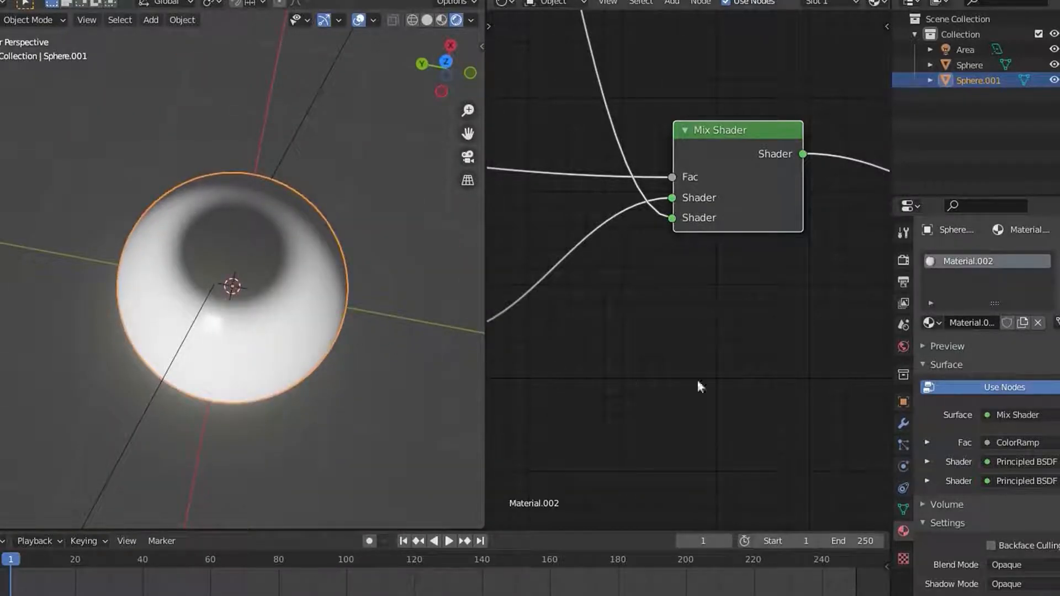
Step: Set the outer sphere material's Blend Mode to Alpha Blend and its Shadow Mode to Alpha Hashed
{"action": "scroll", "coordinate": [552, 381], "scroll_direction": "down", "scroll_amount": 4}
{"action": "middle_click_drag", "start_coordinate": [594, 390], "coordinate": [715, 360]}
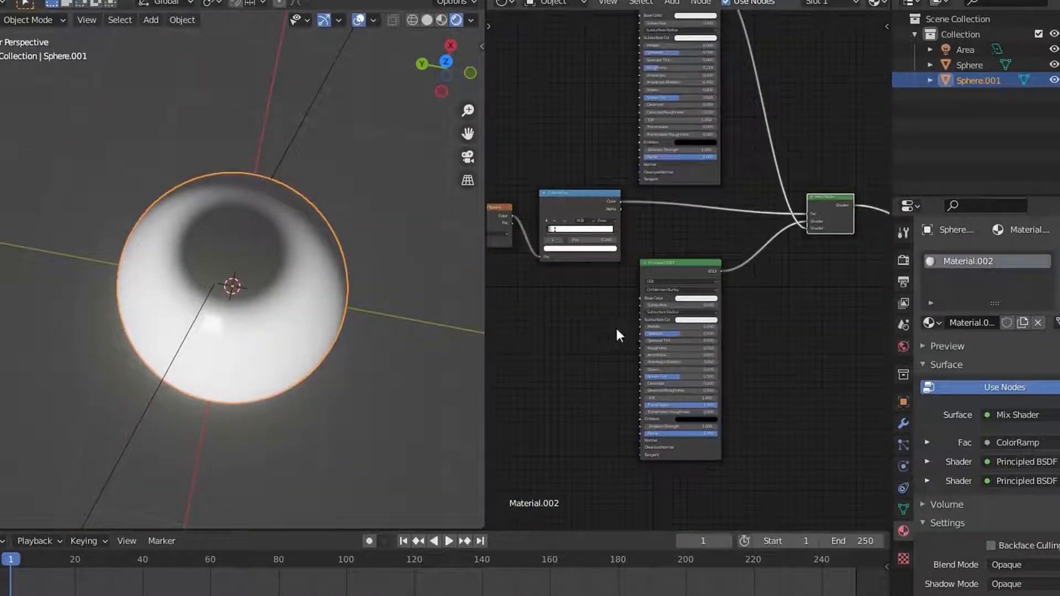
{"action": "scroll", "coordinate": [607, 330], "scroll_direction": "down", "scroll_amount": 4}
{"action": "middle_click_drag", "start_coordinate": [688, 286], "coordinate": [637, 286]}
{"action": "scroll", "coordinate": [636, 286], "scroll_direction": "up", "scroll_amount": 4}
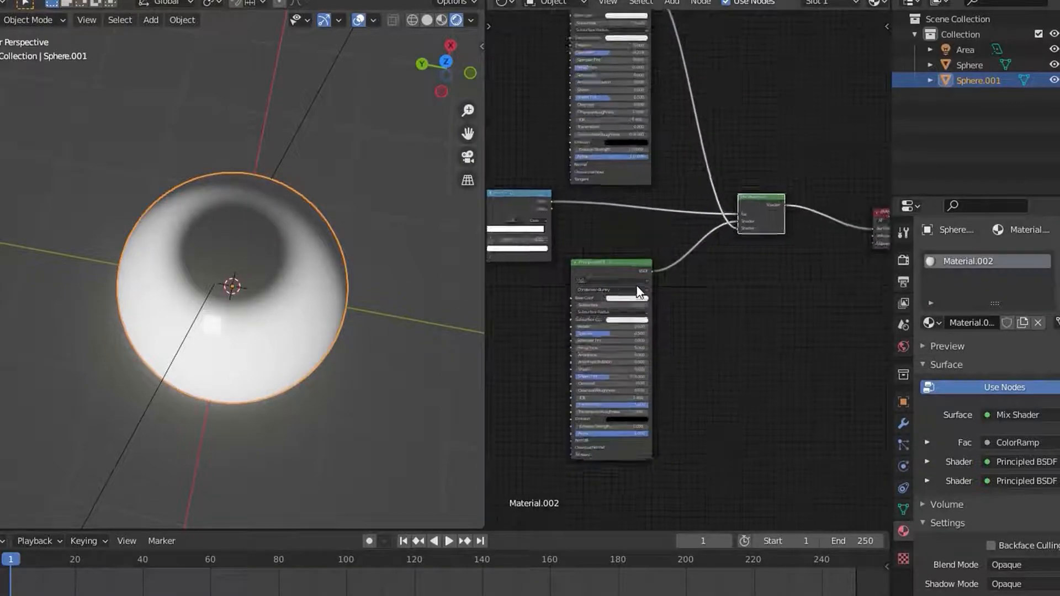
{"action": "scroll", "coordinate": [1003, 395], "scroll_direction": "down", "scroll_amount": 5}
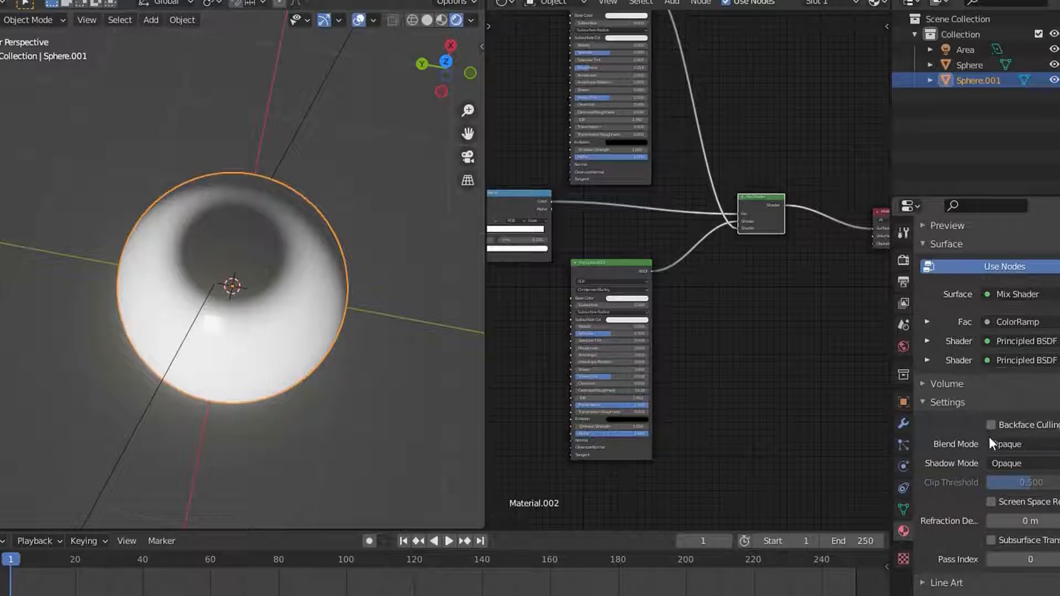
{"action": "left_click", "coordinate": [1003, 446]}
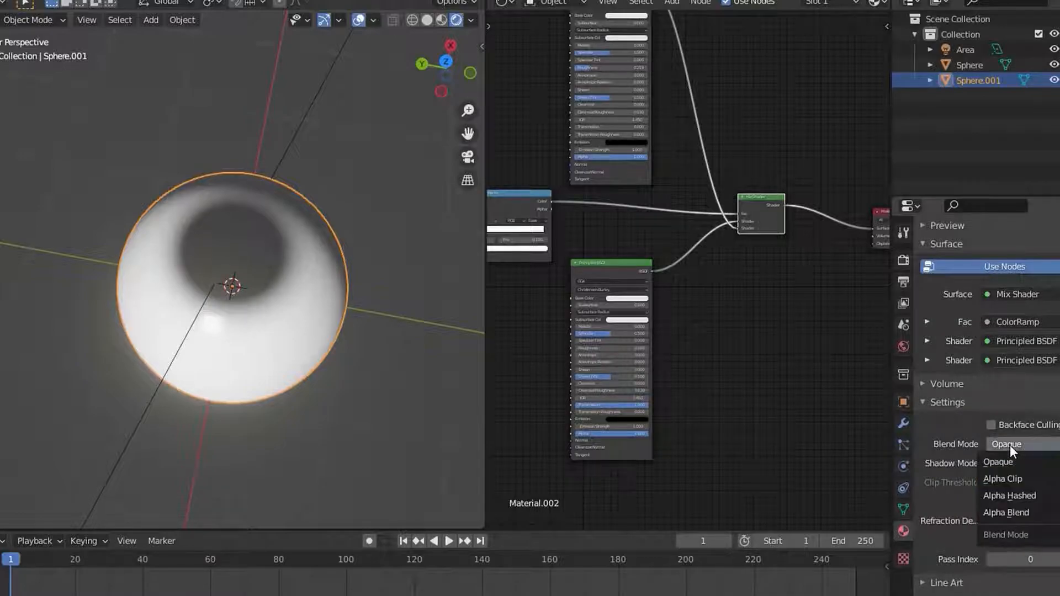
{"action": "left_click", "coordinate": [1010, 511]}
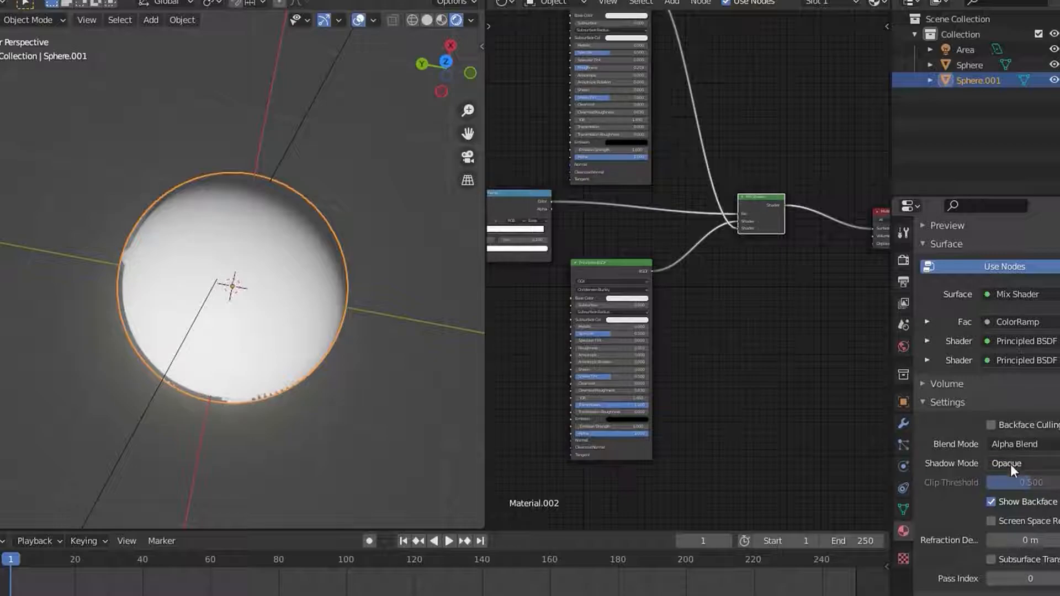
{"action": "left_click", "coordinate": [1010, 464]}
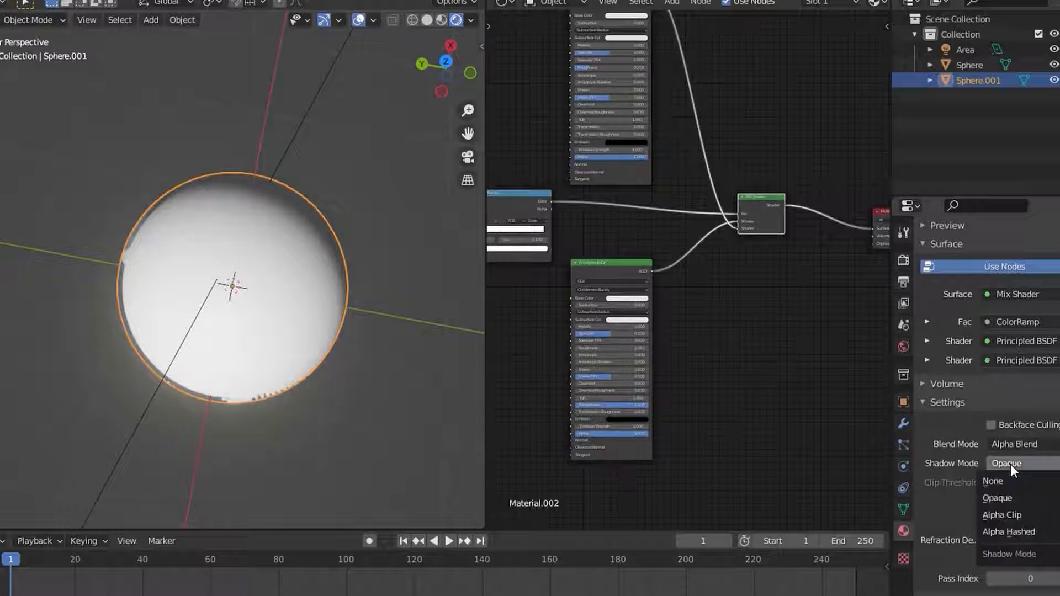
{"action": "left_click", "coordinate": [1013, 530]}
Step: Disable Show Backface, enable Screen Space Refraction for the outer material, and inspect the sphere
{"action": "left_click", "coordinate": [992, 501]}
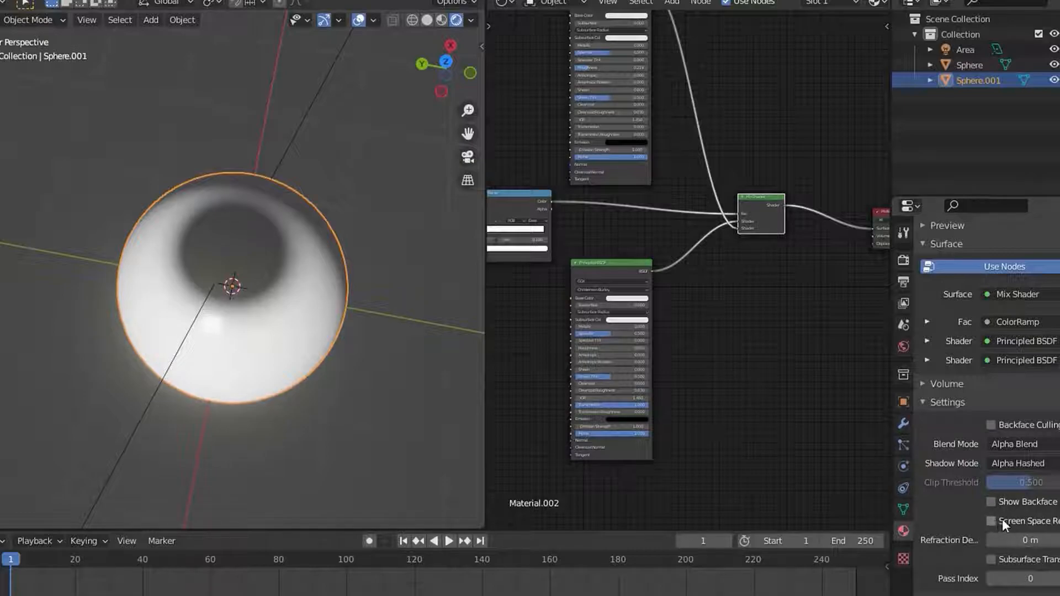
{"action": "left_click", "coordinate": [992, 521]}
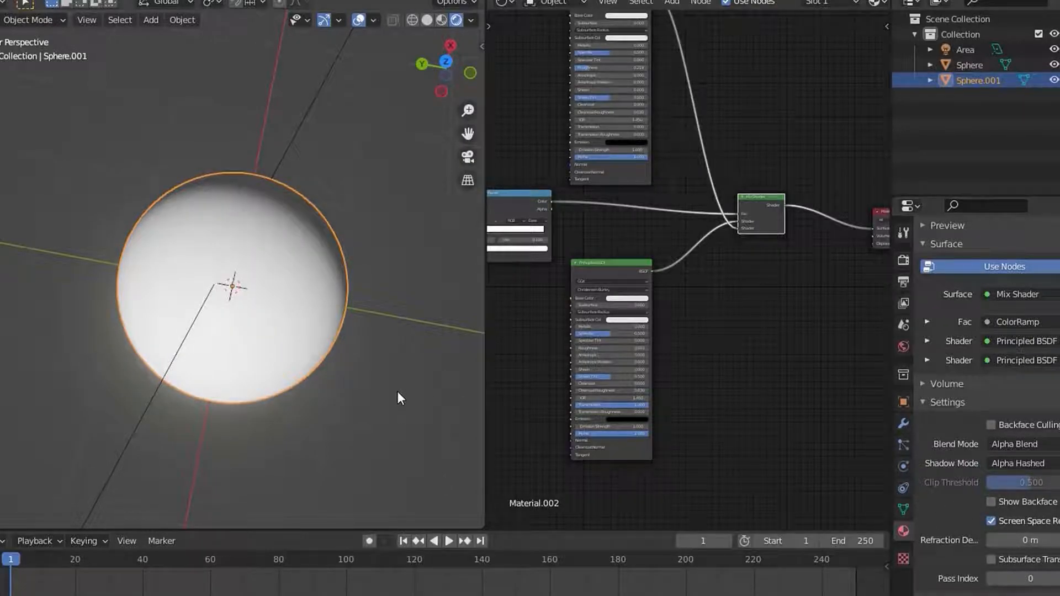
{"action": "middle_click_drag", "start_coordinate": [315, 345], "coordinate": [263, 283]}
{"action": "scroll", "coordinate": [313, 341], "scroll_direction": "up", "scroll_amount": 4}
{"action": "scroll", "coordinate": [264, 286], "scroll_direction": "up", "scroll_amount": 2}
{"action": "middle_click_drag", "start_coordinate": [215, 315], "coordinate": [265, 331]}
{"action": "scroll", "coordinate": [450, 357], "scroll_direction": "down", "scroll_amount": 5}
{"action": "scroll", "coordinate": [539, 320], "scroll_direction": "down", "scroll_amount": 3}
Step: Preview the transmissive Principled BSDF alone on the sphere and return to the Mix Shader output
{"action": "middle_click_drag", "start_coordinate": [562, 325], "coordinate": [653, 346]}
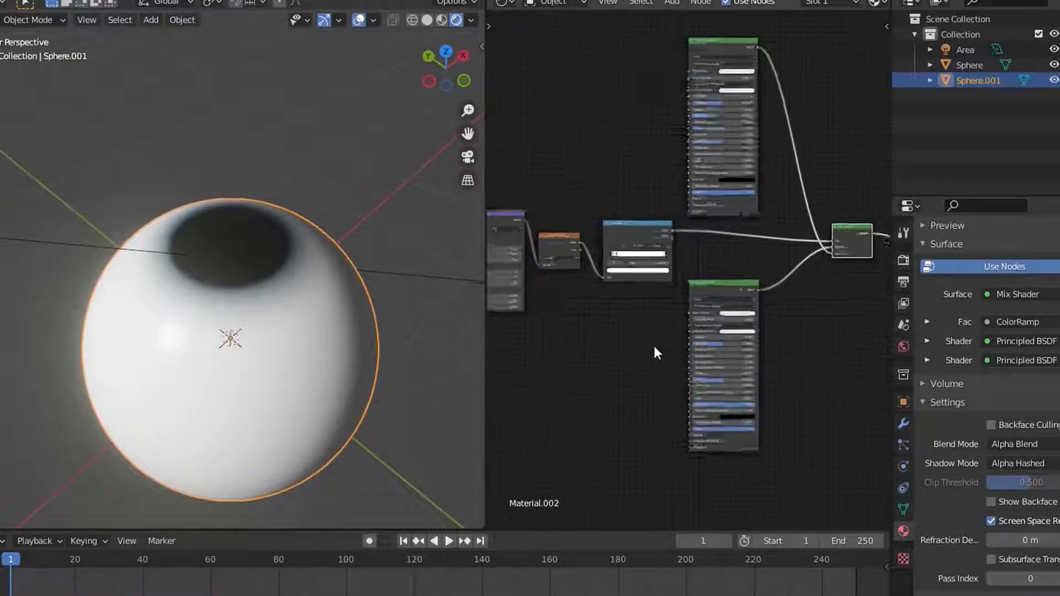
{"action": "scroll", "coordinate": [685, 345], "scroll_direction": "up", "scroll_amount": 4}
{"action": "left_click", "coordinate": [755, 292], "text": "ctrl+shift"}
{"action": "middle_click_drag", "start_coordinate": [258, 340], "coordinate": [246, 339]}
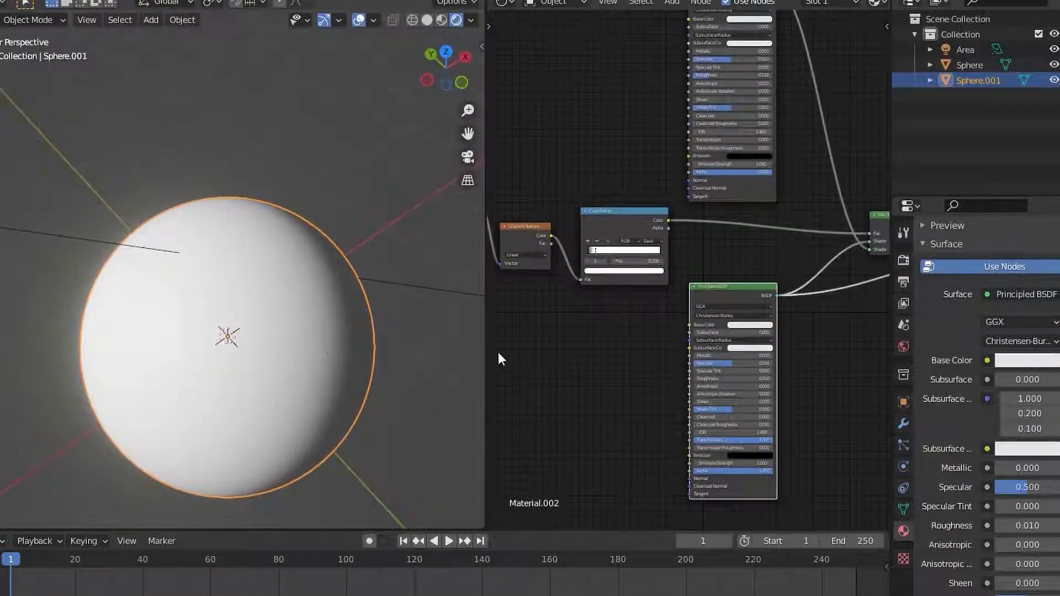
{"action": "scroll", "coordinate": [649, 350], "scroll_direction": "down", "scroll_amount": 3}
{"action": "middle_click_drag", "start_coordinate": [658, 351], "coordinate": [670, 392]}
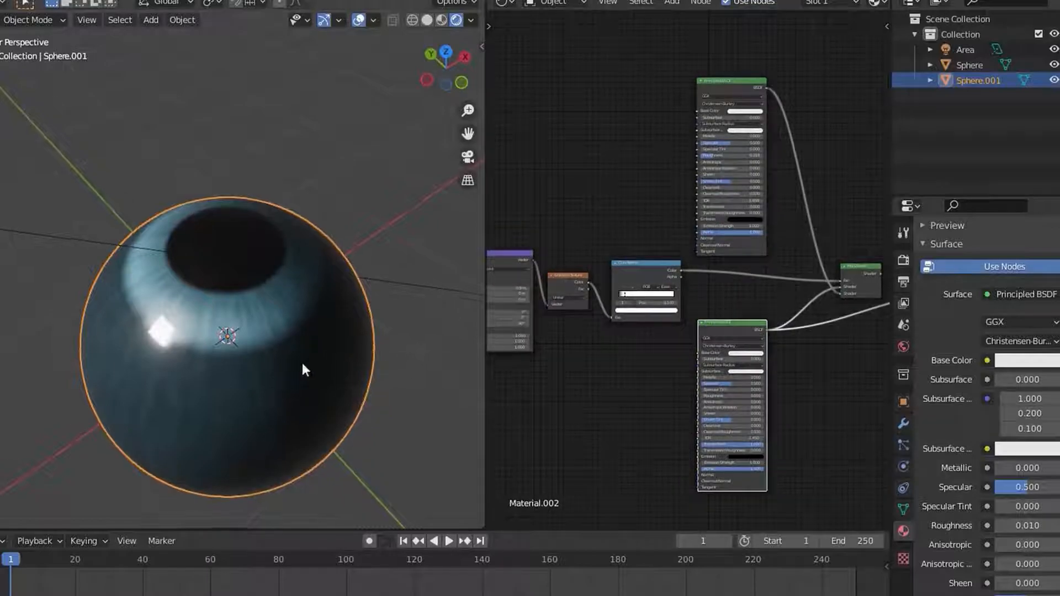
{"action": "middle_click_drag", "start_coordinate": [304, 362], "coordinate": [276, 382]}
{"action": "scroll", "coordinate": [774, 410], "scroll_direction": "up", "scroll_amount": 2}
{"action": "middle_click_drag", "start_coordinate": [831, 305], "coordinate": [769, 296]}
{"action": "left_click", "coordinate": [836, 275], "text": "ctrl+shift"}
Step: Set the Mapping node's X Location to 0.8 m in the outer sphere's gradient mask
{"action": "middle_click_drag", "start_coordinate": [738, 346], "coordinate": [597, 341]}
{"action": "scroll", "coordinate": [751, 323], "scroll_direction": "up", "scroll_amount": 3}
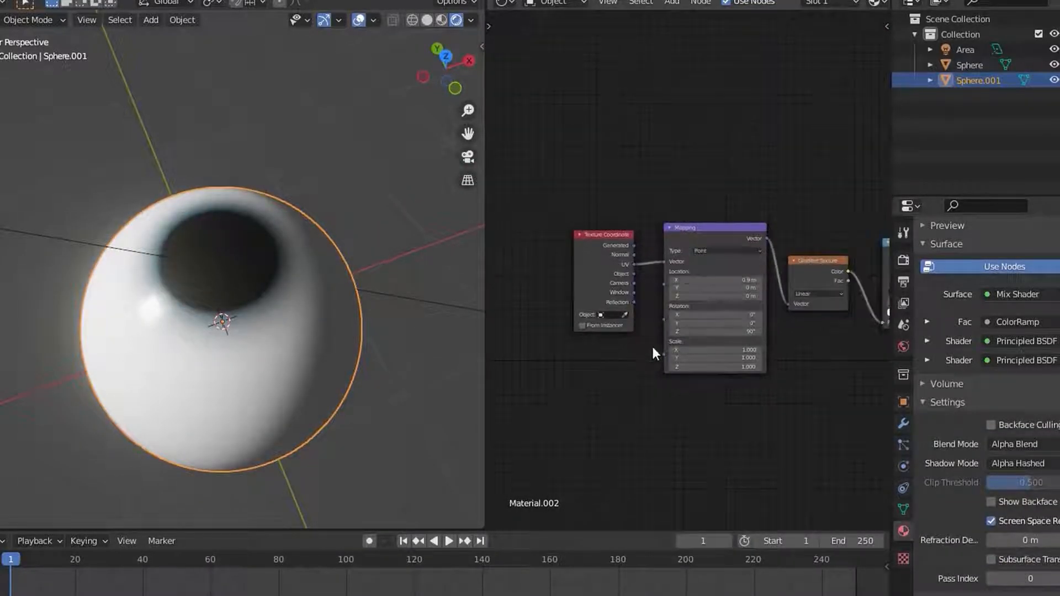
{"action": "scroll", "coordinate": [662, 337], "scroll_direction": "up", "scroll_amount": 3}
{"action": "middle_click_drag", "start_coordinate": [711, 321], "coordinate": [452, 331]}
{"action": "middle_click_drag", "start_coordinate": [674, 365], "coordinate": [822, 368]}
{"action": "scroll", "coordinate": [627, 353], "scroll_direction": "up", "scroll_amount": 2}
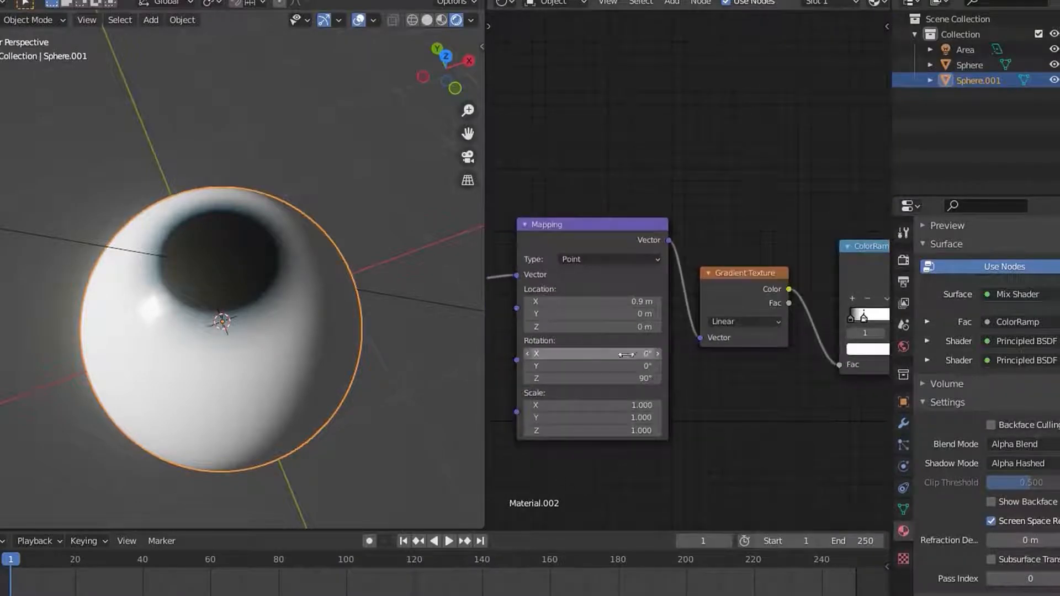
{"action": "middle_click_drag", "start_coordinate": [594, 353], "coordinate": [655, 353]}
{"action": "scroll", "coordinate": [655, 352], "scroll_direction": "down", "scroll_amount": 5}
{"action": "scroll", "coordinate": [589, 347], "scroll_direction": "up", "scroll_amount": 1}
{"action": "middle_click_drag", "start_coordinate": [589, 346], "coordinate": [657, 355]}
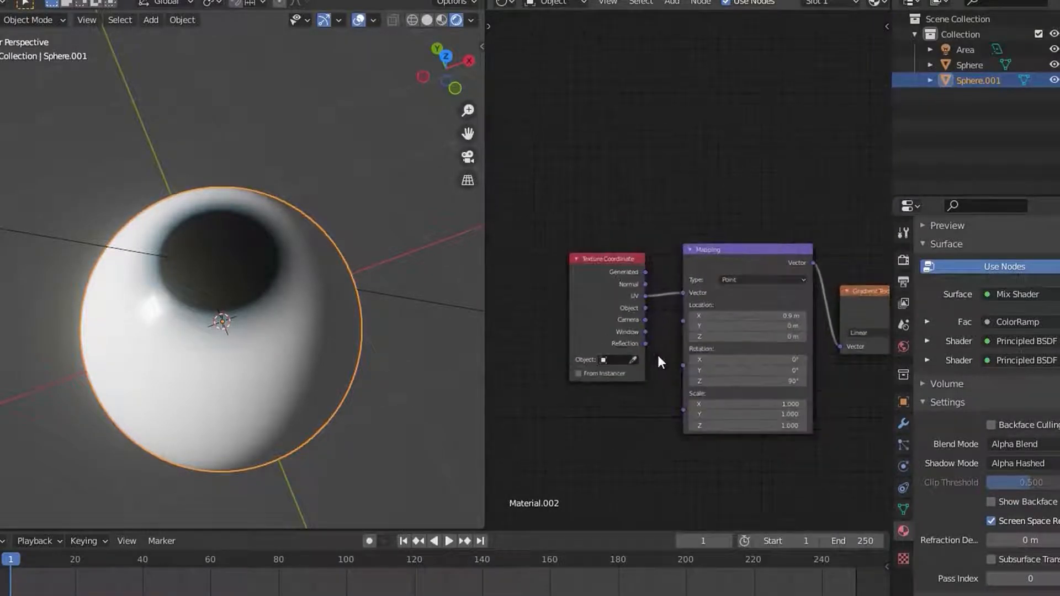
{"action": "left_click", "coordinate": [693, 315]}
Step: Scale the outer sphere by 0.981 and set its material's Shadow Mode to None
{"action": "middle_click_drag", "start_coordinate": [267, 323], "coordinate": [353, 412]}
{"action": "left_click", "coordinate": [347, 413]}
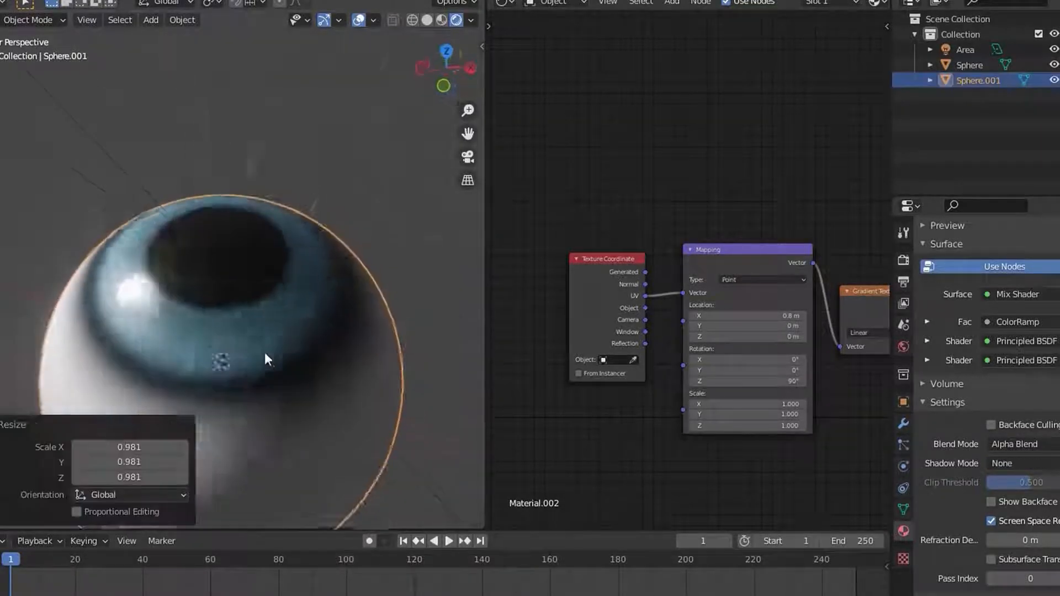
{"action": "middle_click_drag", "start_coordinate": [264, 352], "coordinate": [353, 390]}
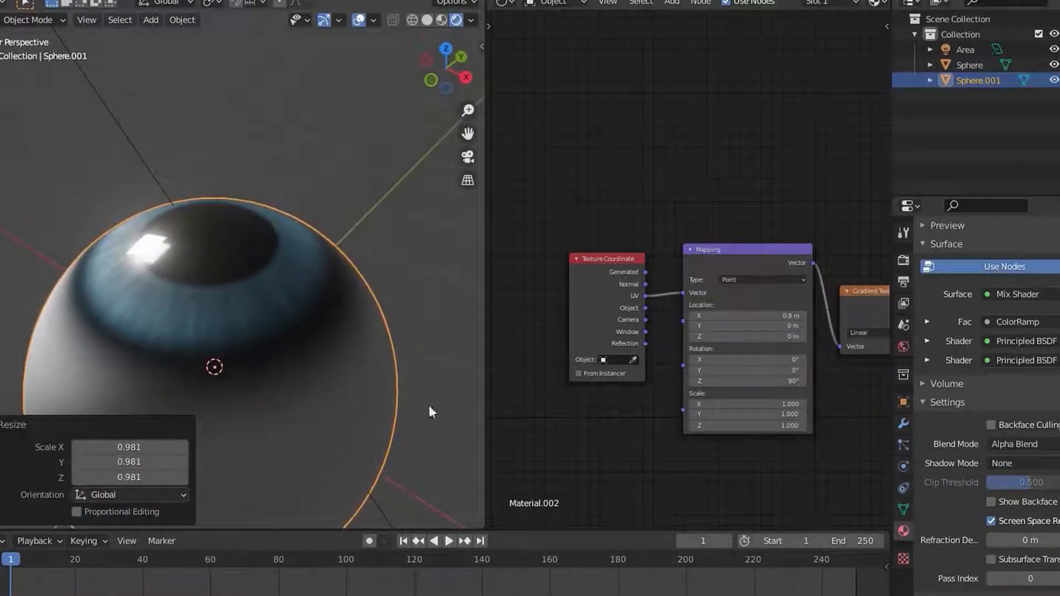
{"action": "left_click", "coordinate": [1011, 462]}
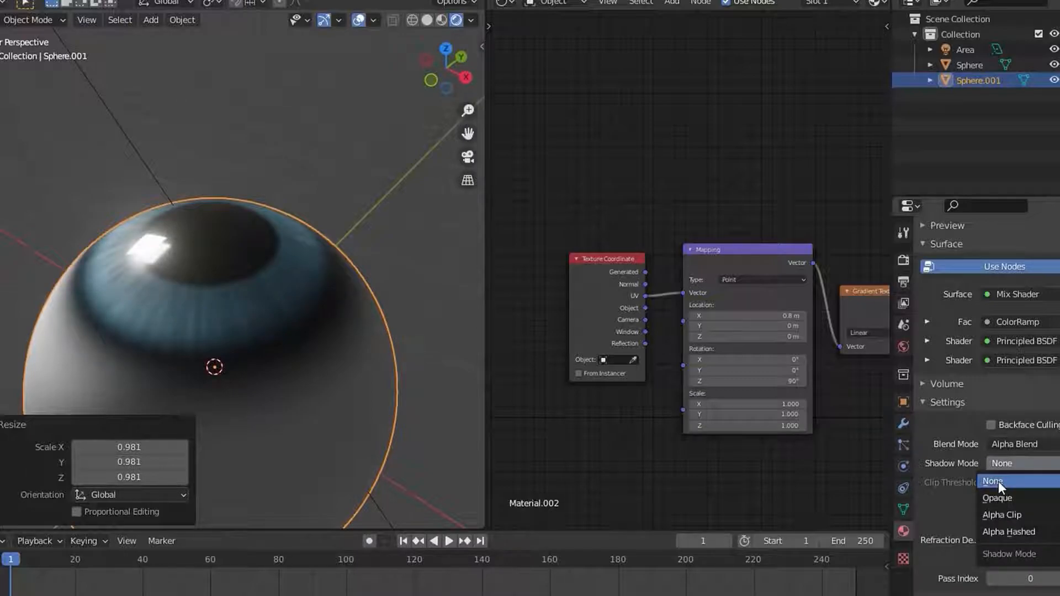
{"action": "left_click", "coordinate": [1048, 481]}
{"action": "scroll", "coordinate": [308, 339], "scroll_direction": "down", "scroll_amount": 3}
{"action": "middle_click_drag", "start_coordinate": [308, 339], "coordinate": [401, 318]}
{"action": "scroll", "coordinate": [267, 356], "scroll_direction": "up", "scroll_amount": 4}
{"action": "scroll", "coordinate": [688, 325], "scroll_direction": "down", "scroll_amount": 2}
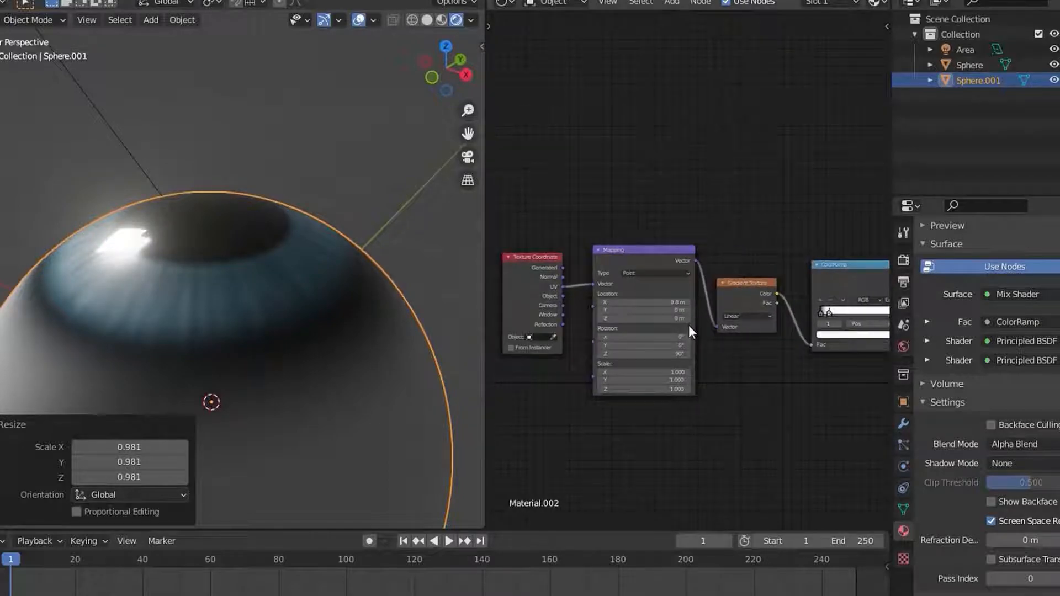
Step: Move the ColorRamp's white stop to position 0.032 to sharpen the edge around the iris
{"action": "middle_click_drag", "start_coordinate": [359, 353], "coordinate": [196, 267]}
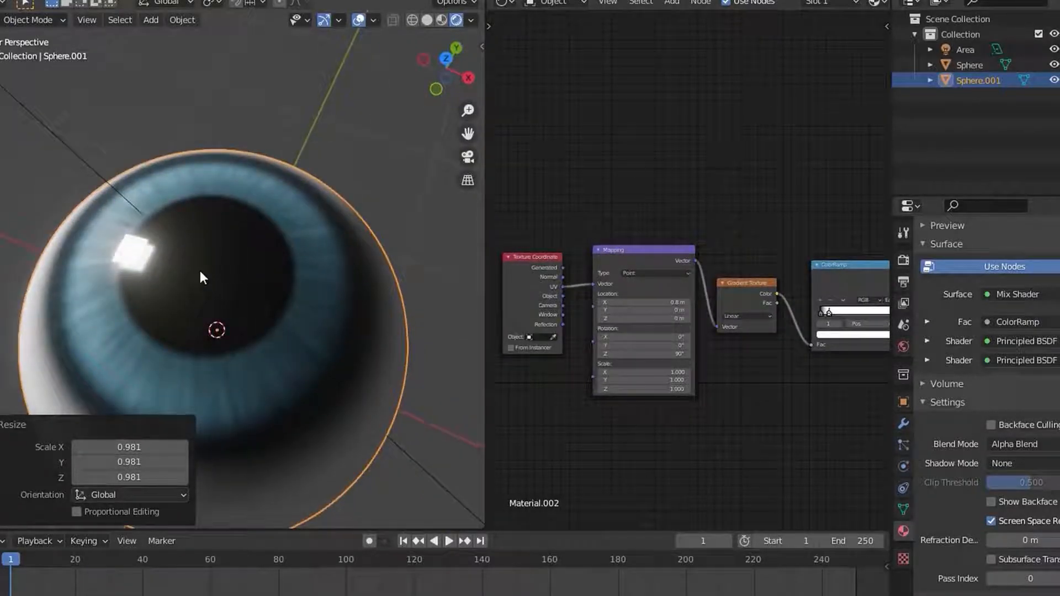
{"action": "scroll", "coordinate": [528, 308], "scroll_direction": "up", "scroll_amount": 2}
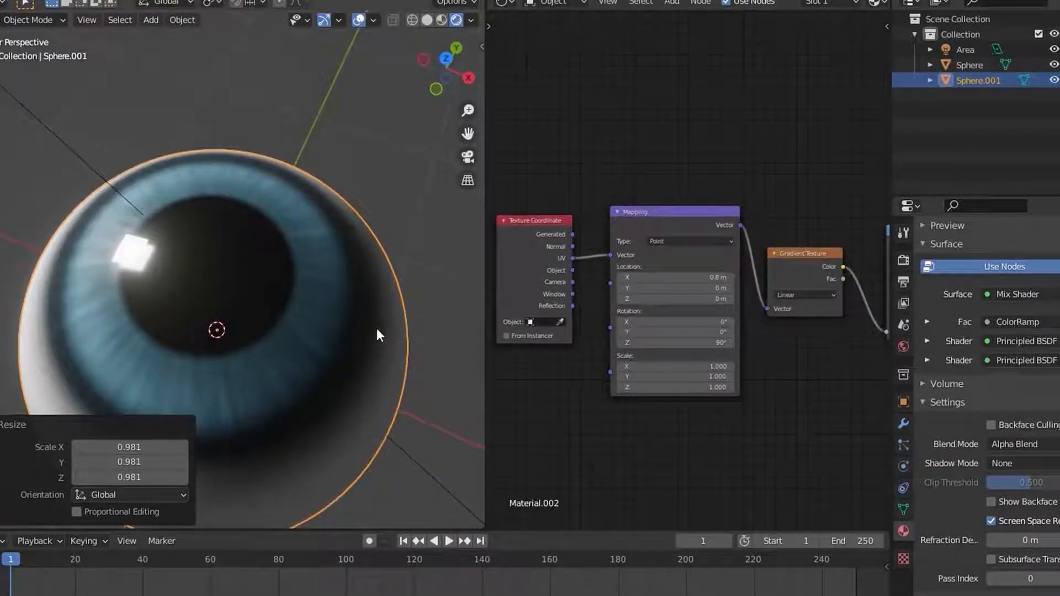
{"action": "scroll", "coordinate": [379, 328], "scroll_direction": "down", "scroll_amount": 3}
{"action": "scroll", "coordinate": [663, 325], "scroll_direction": "up", "scroll_amount": 4}
{"action": "middle_click_drag", "start_coordinate": [705, 336], "coordinate": [375, 348]}
{"action": "scroll", "coordinate": [633, 341], "scroll_direction": "up", "scroll_amount": 3}
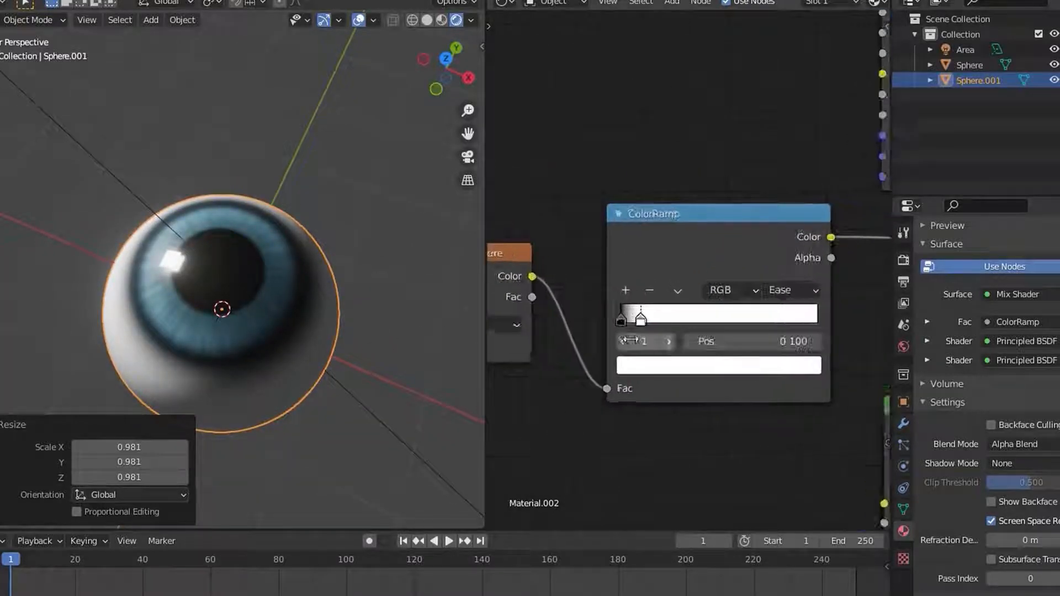
{"action": "left_click_drag", "start_coordinate": [654, 318], "coordinate": [638, 318]}
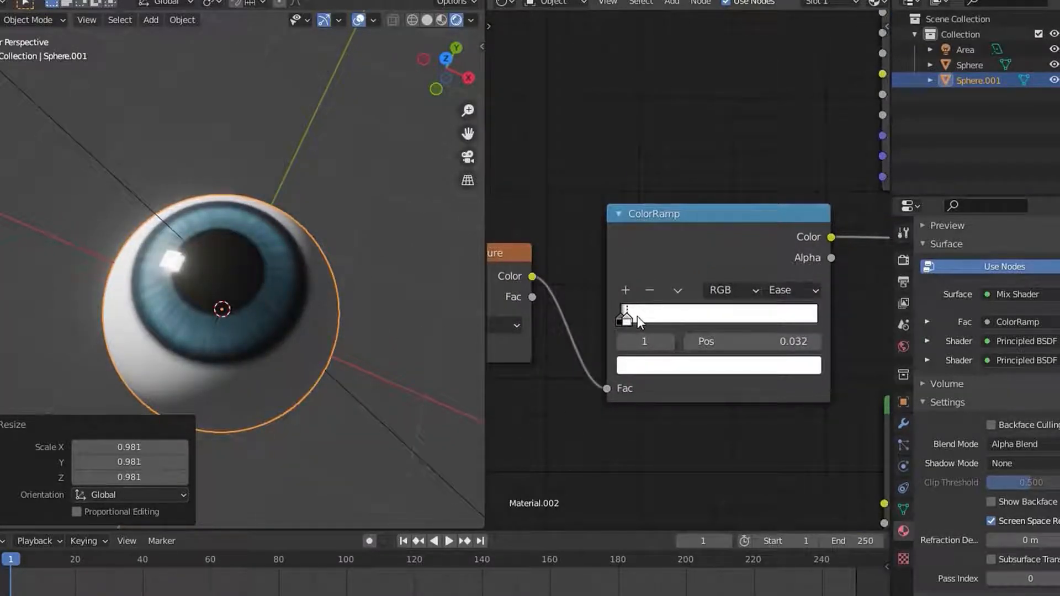
Step: Set the X Location of the outer material's Mapping node to 0.82 m and check the iris opening
{"action": "middle_click_drag", "start_coordinate": [638, 321], "coordinate": [499, 310]}
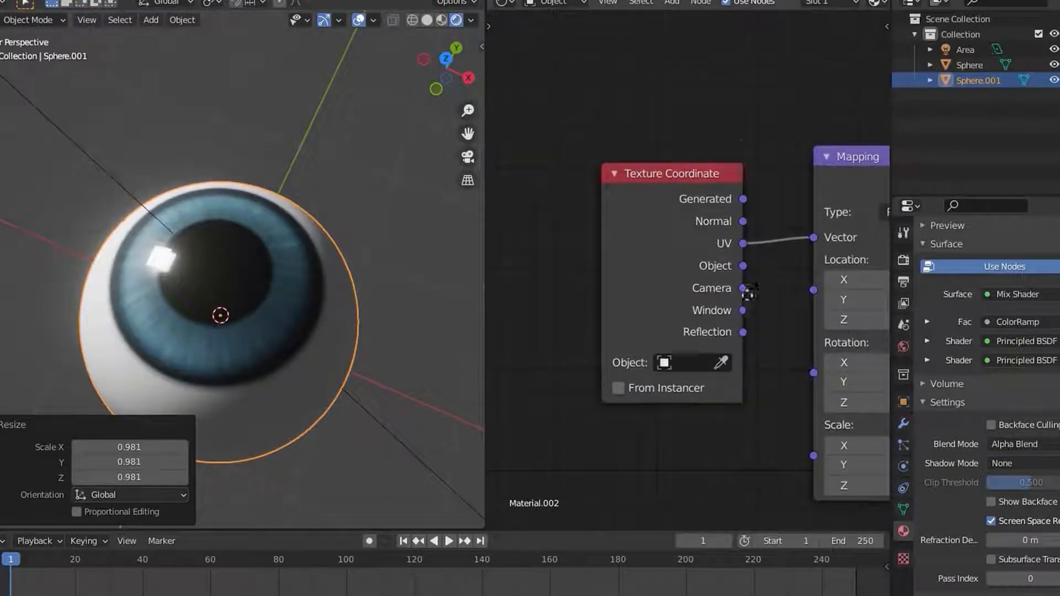
{"action": "middle_click_drag", "start_coordinate": [750, 291], "coordinate": [529, 297]}
{"action": "double_click", "coordinate": [734, 285]}
{"action": "type", "text": "0."}
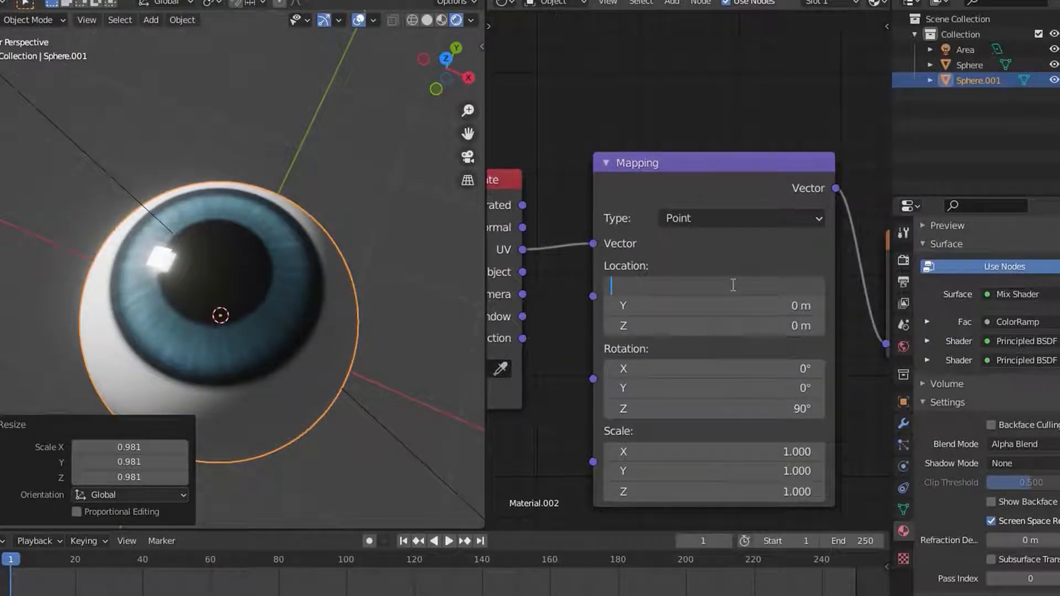
{"action": "type", "text": "82"}
{"action": "key", "text": "Return"}
{"action": "scroll", "coordinate": [224, 306], "scroll_direction": "down", "scroll_amount": 2}
{"action": "middle_click_drag", "start_coordinate": [294, 315], "coordinate": [365, 279]}
{"action": "scroll", "coordinate": [366, 280], "scroll_direction": "up", "scroll_amount": 3}
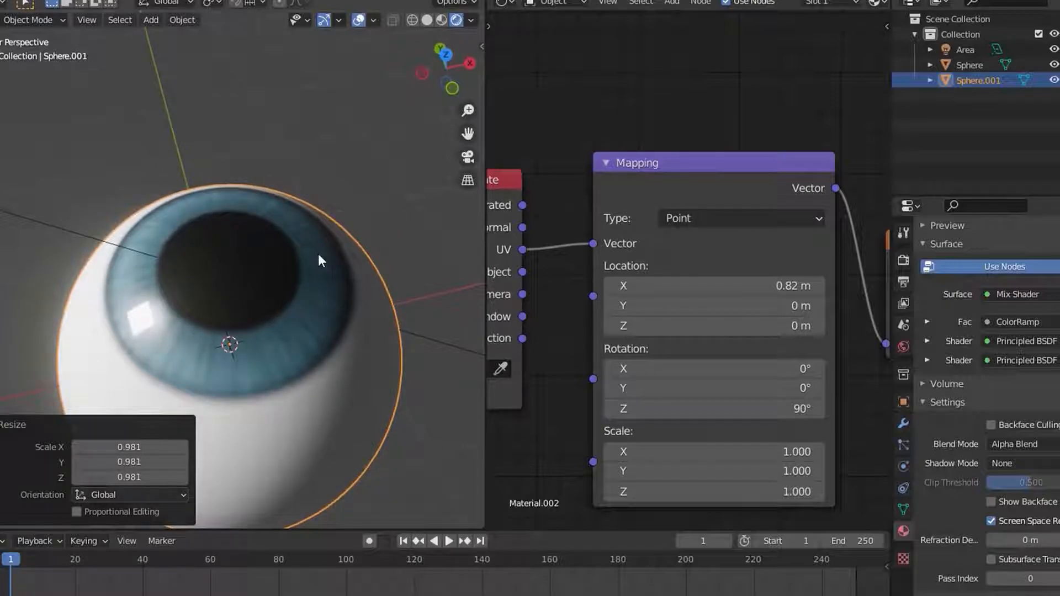
Step: Select the inner iris sphere to bring up its material nodes
{"action": "left_click", "coordinate": [314, 261]}
{"action": "scroll", "coordinate": [330, 285], "scroll_direction": "down", "scroll_amount": 2}
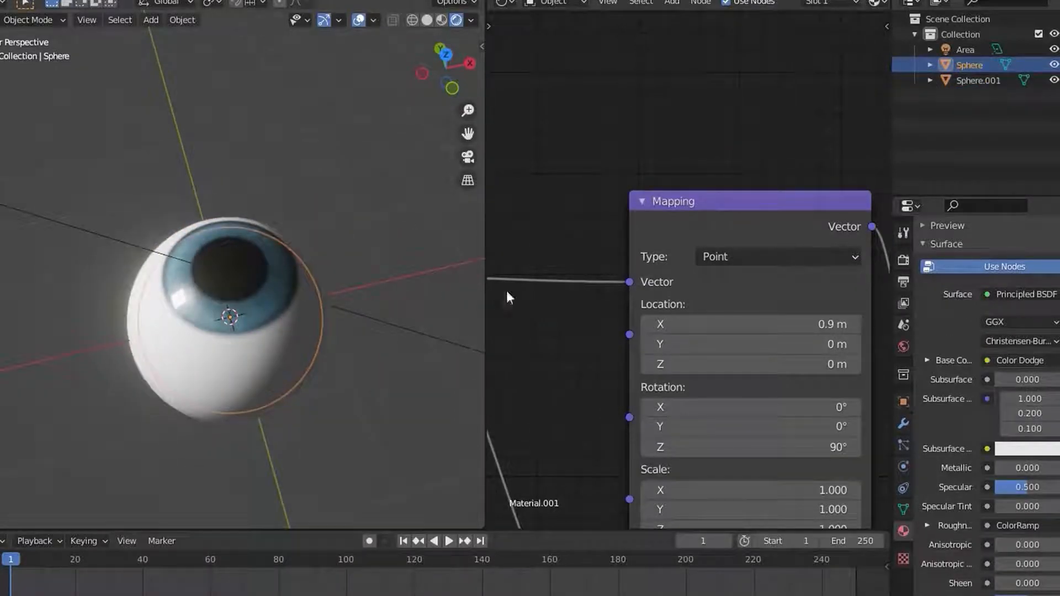
{"action": "scroll", "coordinate": [620, 302], "scroll_direction": "down", "scroll_amount": 7}
{"action": "left_click", "coordinate": [293, 326]}
{"action": "left_click", "coordinate": [283, 327]}
{"action": "middle_click_drag", "start_coordinate": [416, 332], "coordinate": [297, 439]}
{"action": "scroll", "coordinate": [311, 379], "scroll_direction": "up", "scroll_amount": 6}
{"action": "scroll", "coordinate": [296, 440], "scroll_direction": "down", "scroll_amount": 2}
{"action": "scroll", "coordinate": [669, 378], "scroll_direction": "down", "scroll_amount": 5}
Step: Join the UV links between the Texture Coordinate node and the Mapping nodes with a reroute point
{"action": "middle_click_drag", "start_coordinate": [697, 383], "coordinate": [658, 368]}
{"action": "scroll", "coordinate": [583, 333], "scroll_direction": "up", "scroll_amount": 6}
{"action": "middle_click_drag", "start_coordinate": [579, 332], "coordinate": [642, 338]}
{"action": "scroll", "coordinate": [643, 338], "scroll_direction": "up", "scroll_amount": 4}
{"action": "left_click_drag", "start_coordinate": [560, 258], "coordinate": [710, 267]}
{"action": "middle_click_drag", "start_coordinate": [698, 273], "coordinate": [819, 255]}
{"action": "scroll", "coordinate": [819, 256], "scroll_direction": "up", "scroll_amount": 3}
{"action": "left_click", "coordinate": [592, 158]}
{"action": "mouse_move", "coordinate": [633, 139]}
{"action": "right_mouse_down", "text": "ctrl"}
{"action": "mouse_move", "coordinate": [618, 196]}
{"action": "mouse_move", "coordinate": [608, 173]}
{"action": "mouse_move", "coordinate": [586, 259]}
{"action": "right_mouse_up", "text": "ctrl"}
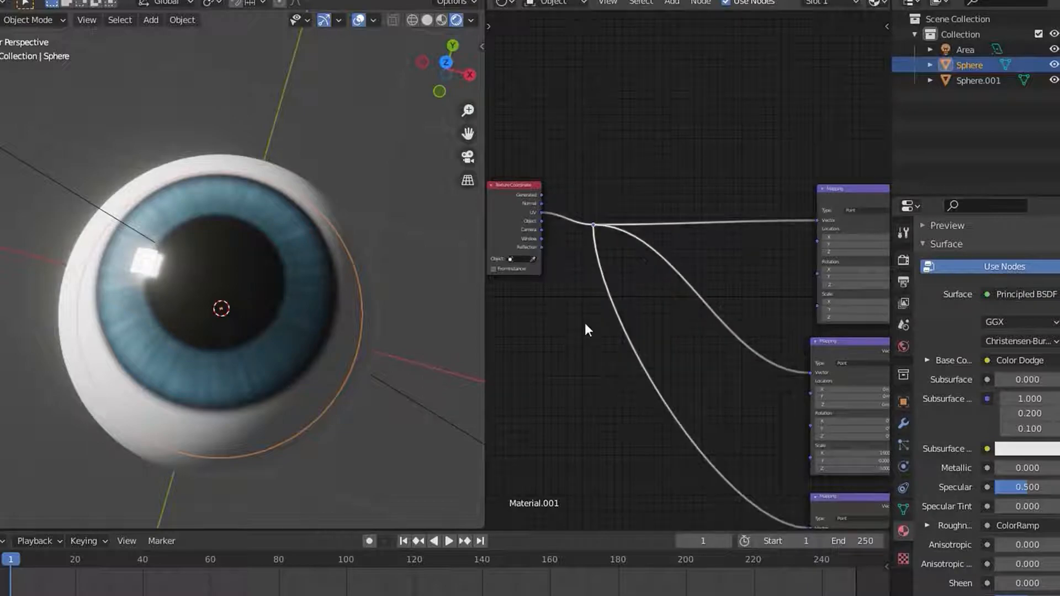
Step: Move the Texture Coordinate node farther from the reroute point to make room between them
{"action": "scroll", "coordinate": [585, 332], "scroll_direction": "up", "scroll_amount": 2}
{"action": "left_click_drag", "start_coordinate": [569, 244], "coordinate": [428, 236]}
{"action": "middle_click_drag", "start_coordinate": [713, 265], "coordinate": [794, 258]}
{"action": "scroll", "coordinate": [784, 272], "scroll_direction": "down", "scroll_amount": 5}
{"action": "middle_click_drag", "start_coordinate": [710, 318], "coordinate": [653, 276]}
{"action": "left_click", "coordinate": [653, 278]}
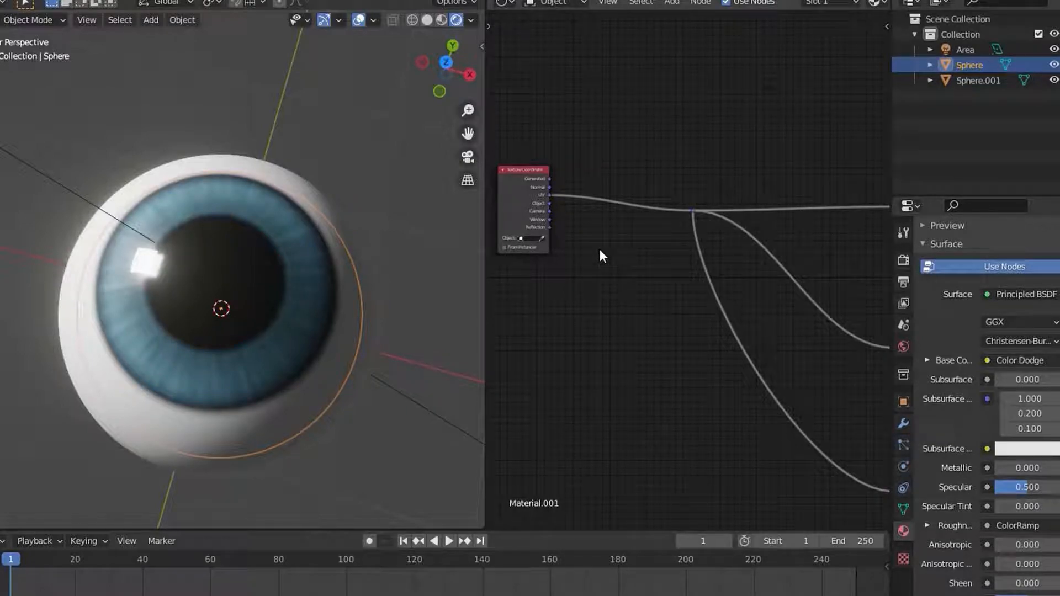
Step: Insert a Mapping node on the link between the Texture Coordinate node and the reroute point
{"action": "key", "text": "shift+a"}
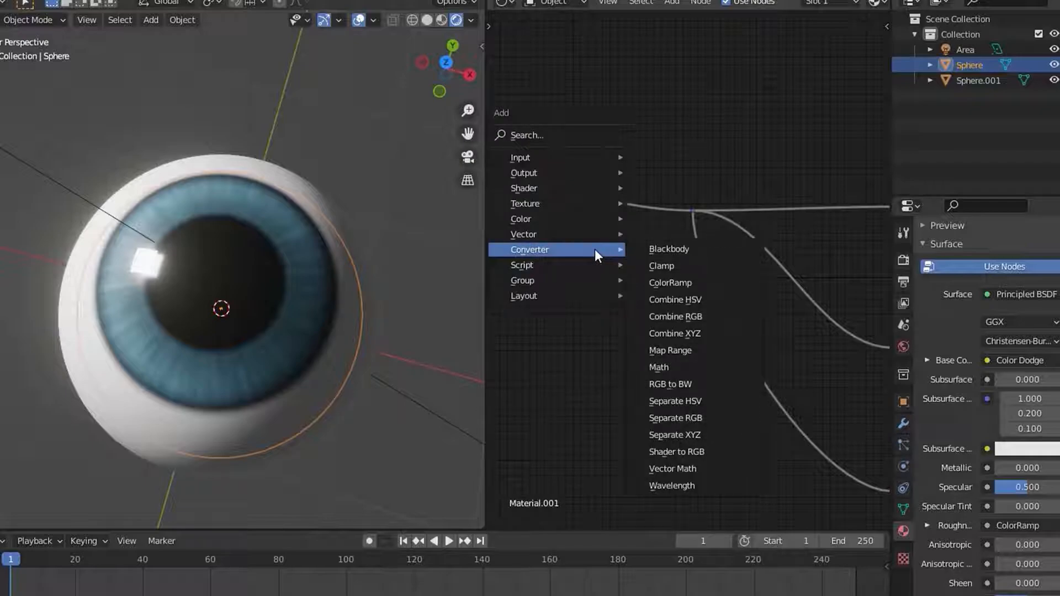
{"action": "mouse_move", "coordinate": [528, 234]}
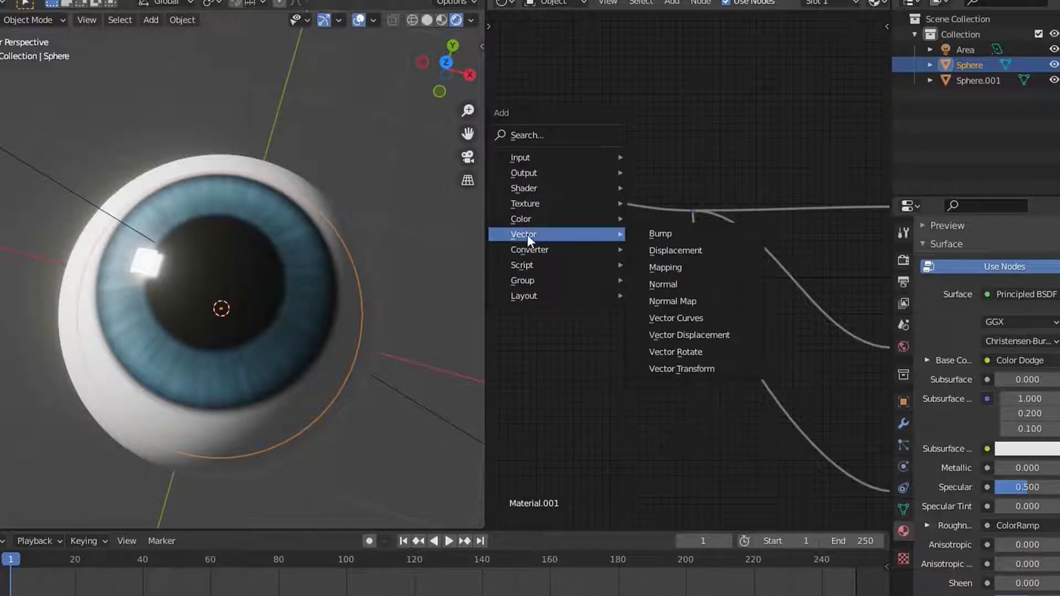
{"action": "left_click", "coordinate": [680, 270]}
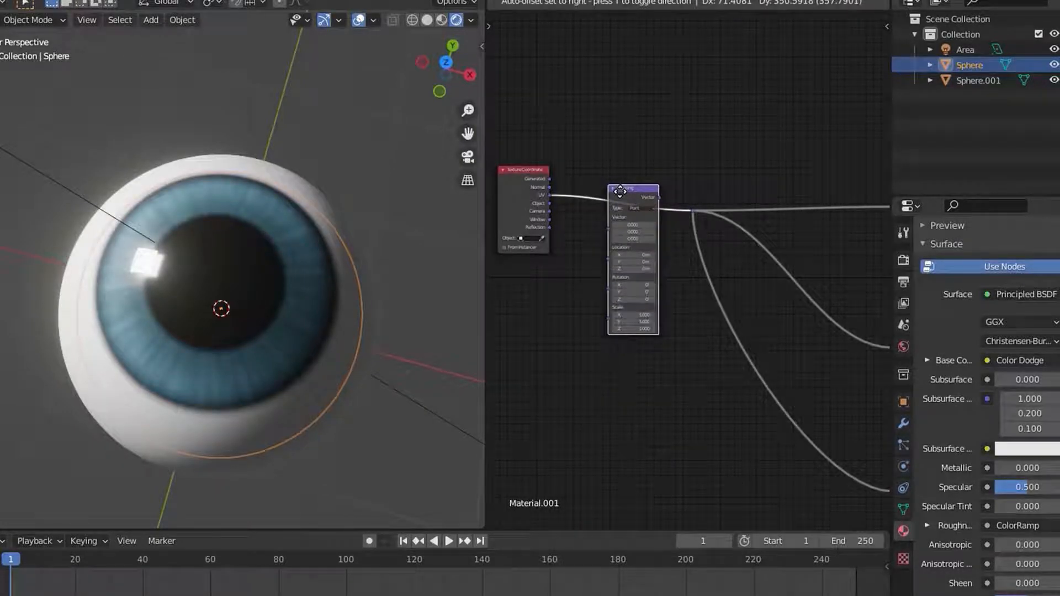
{"action": "left_click", "coordinate": [621, 191]}
Step: Try larger X scale values on the newly inserted Mapping node and return X to 1
{"action": "scroll", "coordinate": [668, 285], "scroll_direction": "up", "scroll_amount": 4}
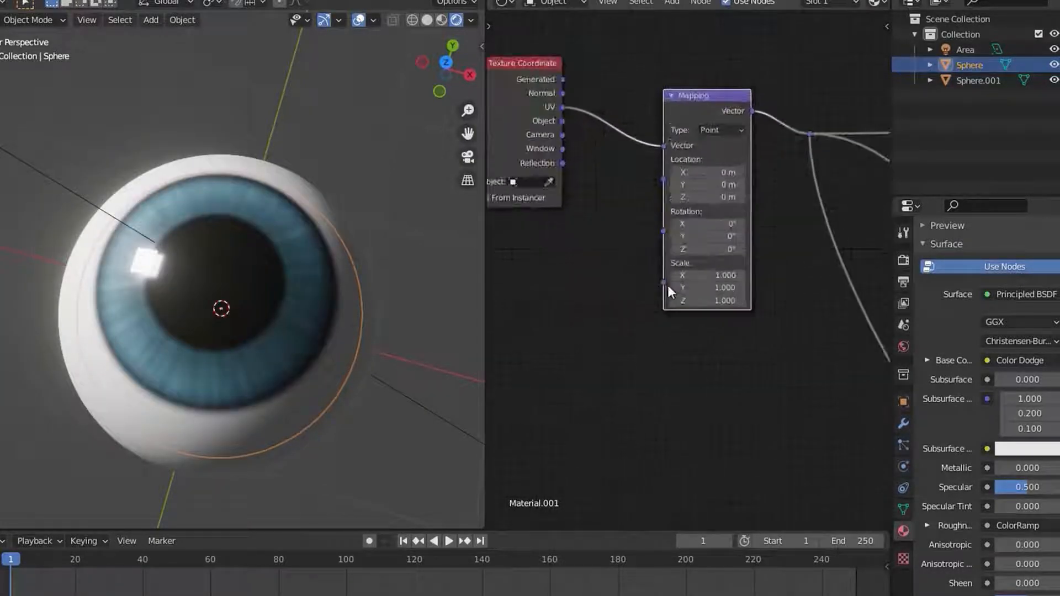
{"action": "left_click_drag", "start_coordinate": [717, 278], "coordinate": [838, 278]}
{"action": "left_click", "coordinate": [696, 278]}
{"action": "type", "text": "1.2"}
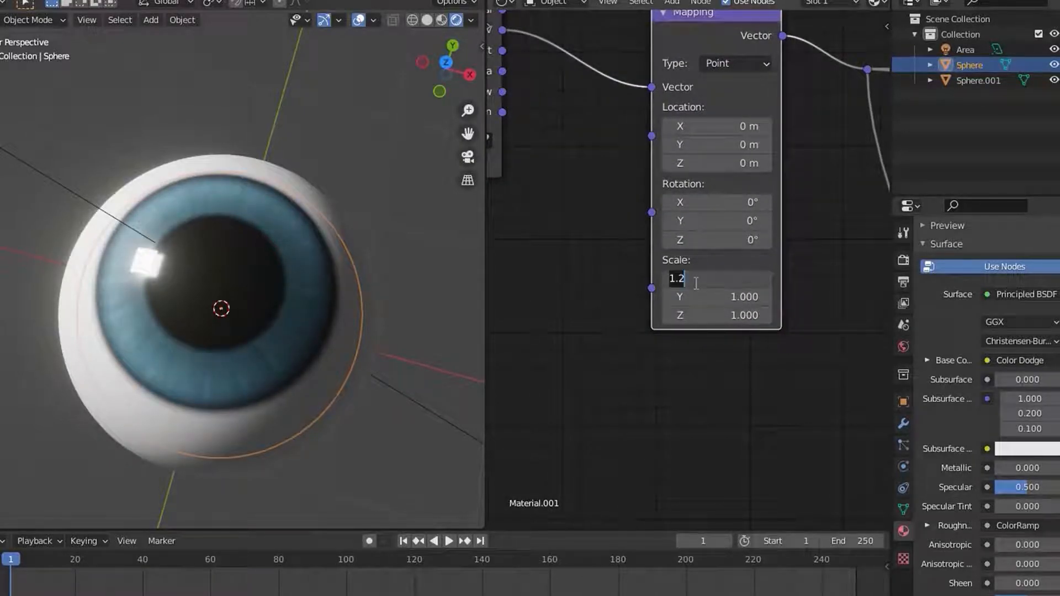
{"action": "type", "text": "13"}
{"action": "key", "text": "Return"}
{"action": "left_click", "coordinate": [695, 283]}
{"action": "type", "text": "1"}
{"action": "key", "text": "Return"}
Step: Try a Y scale of 2.5 on the new Mapping node and return Y to 1
{"action": "left_click", "coordinate": [695, 296]}
{"action": "type", "text": "2.5"}
{"action": "key", "text": "Return"}
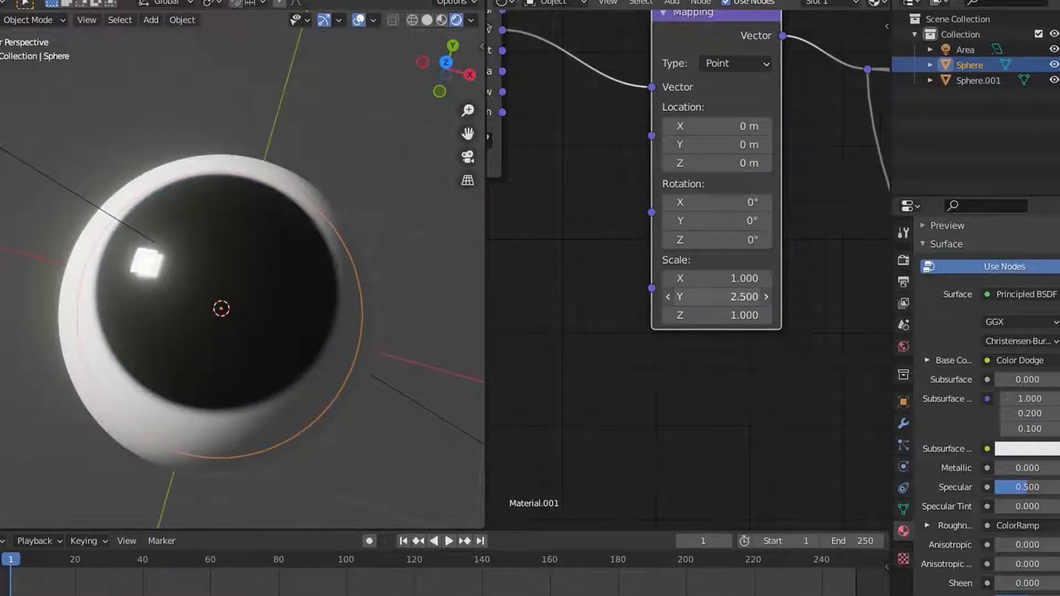
{"action": "mouse_move", "coordinate": [716, 297]}
{"action": "left_mouse_down", "text": "ctrl"}
{"action": "mouse_move", "coordinate": [673, 297]}
{"action": "mouse_move", "coordinate": [722, 296]}
{"action": "left_mouse_up", "text": "ctrl"}
{"action": "left_click", "coordinate": [720, 295]}
{"action": "type", "text": "1"}
{"action": "key", "text": "Return"}
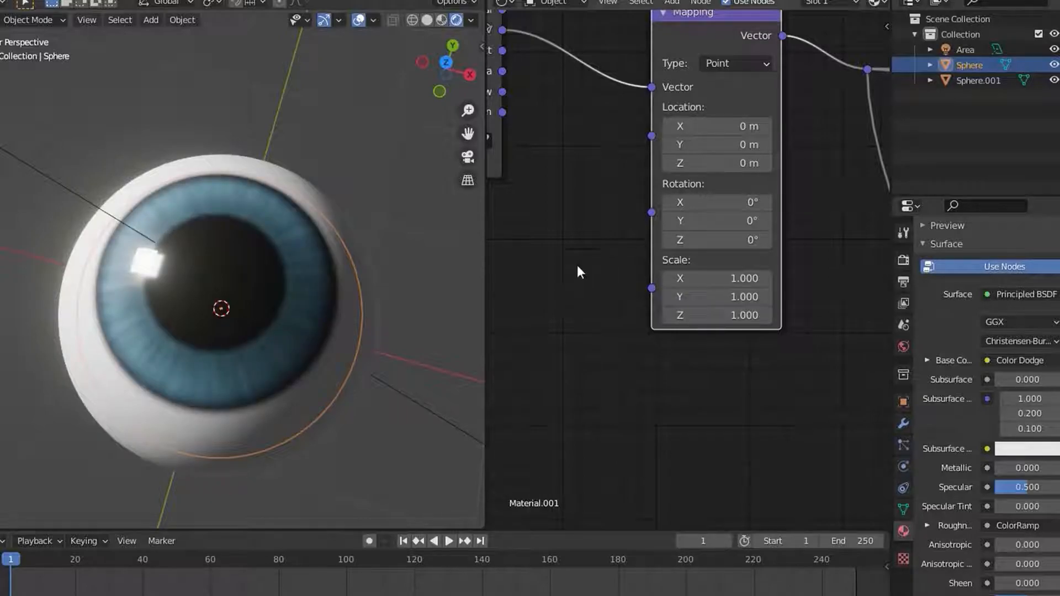
Step: Add a Combine XYZ node and connect its Vector output to the new Mapping node's Scale input
{"action": "scroll", "coordinate": [613, 293], "scroll_direction": "down", "scroll_amount": 2}
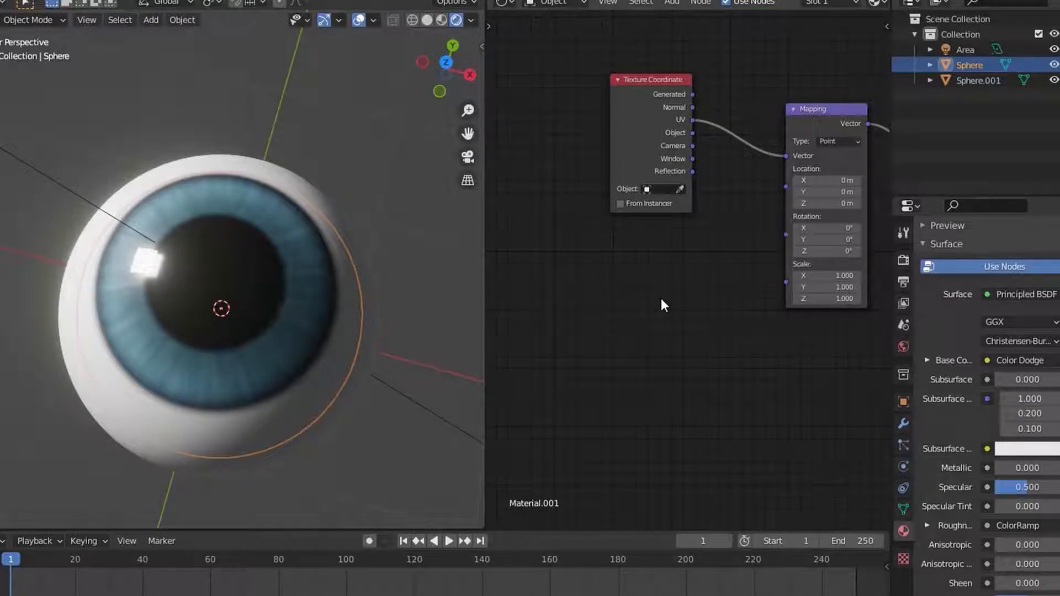
{"action": "key", "text": "shift+a"}
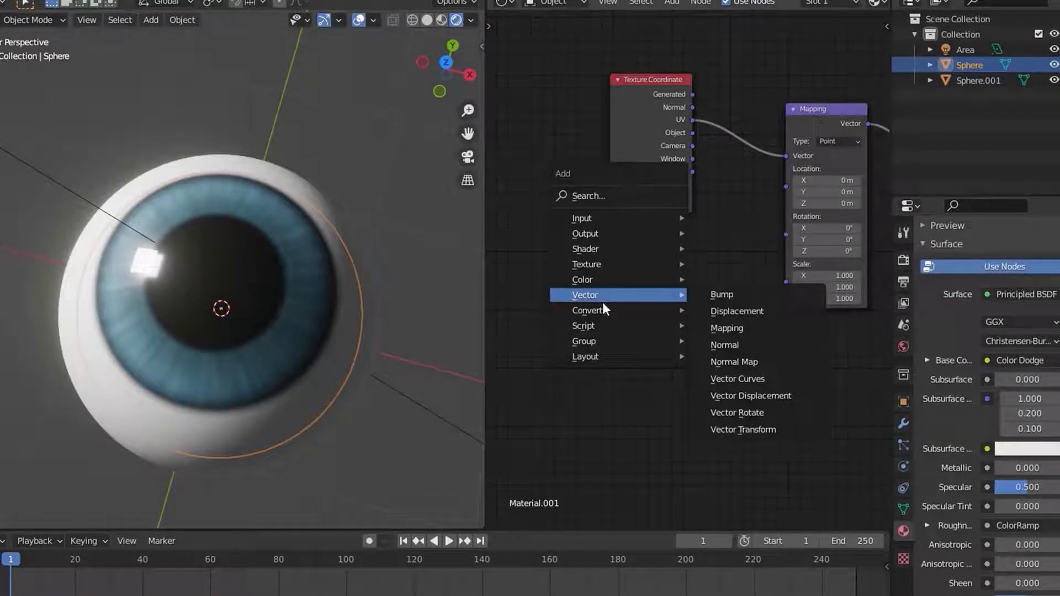
{"action": "mouse_move", "coordinate": [632, 310]}
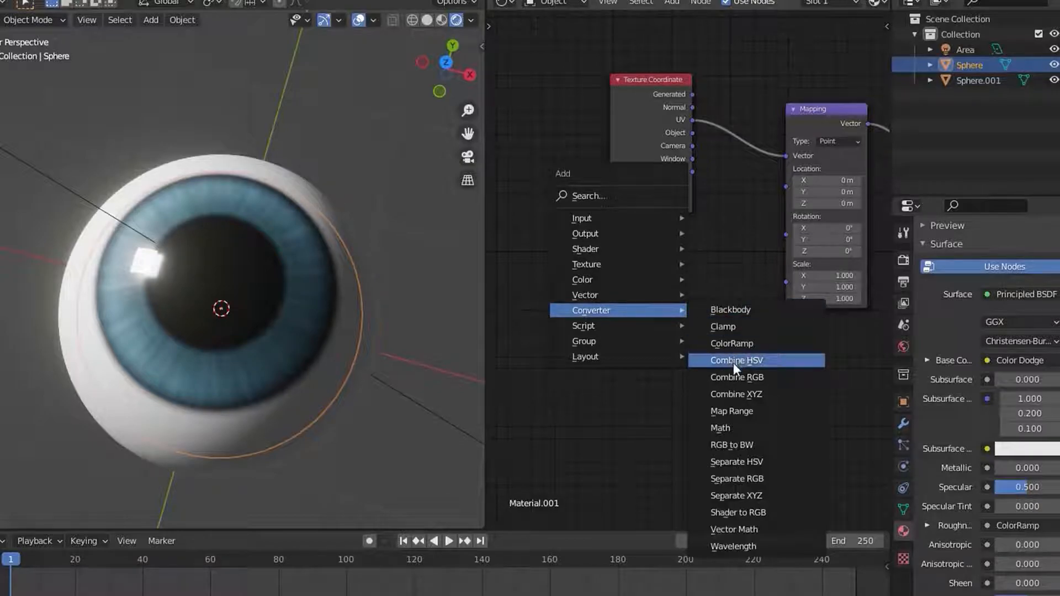
{"action": "left_click", "coordinate": [746, 396]}
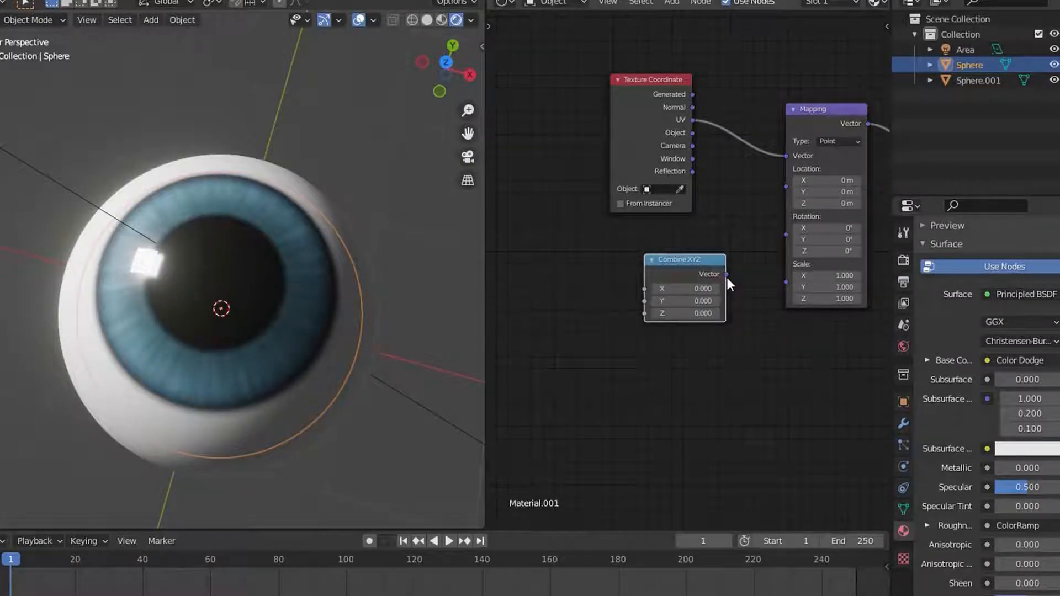
{"action": "middle_click_drag", "start_coordinate": [726, 277], "coordinate": [608, 304]}
{"action": "scroll", "coordinate": [584, 300], "scroll_direction": "up", "scroll_amount": 2}
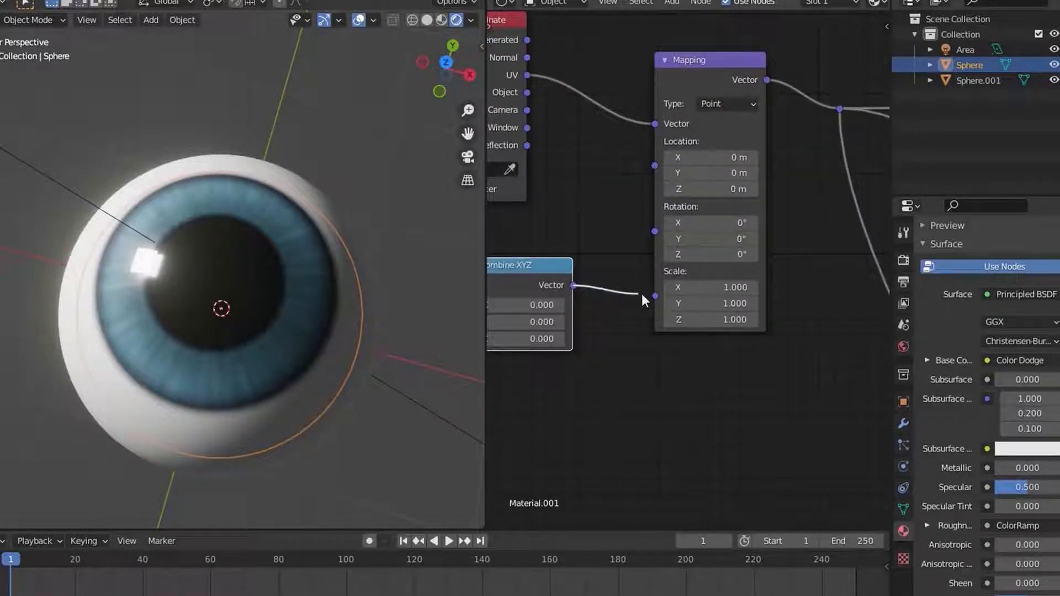
{"action": "left_click_drag", "start_coordinate": [655, 295], "coordinate": [655, 296]}
Step: Set the Combine XYZ node's X, Y and Z values to 1
{"action": "scroll", "coordinate": [655, 309], "scroll_direction": "down", "scroll_amount": 5}
{"action": "scroll", "coordinate": [707, 326], "scroll_direction": "up", "scroll_amount": 1}
{"action": "middle_click_drag", "start_coordinate": [639, 326], "coordinate": [706, 319]}
{"action": "scroll", "coordinate": [705, 318], "scroll_direction": "up", "scroll_amount": 3}
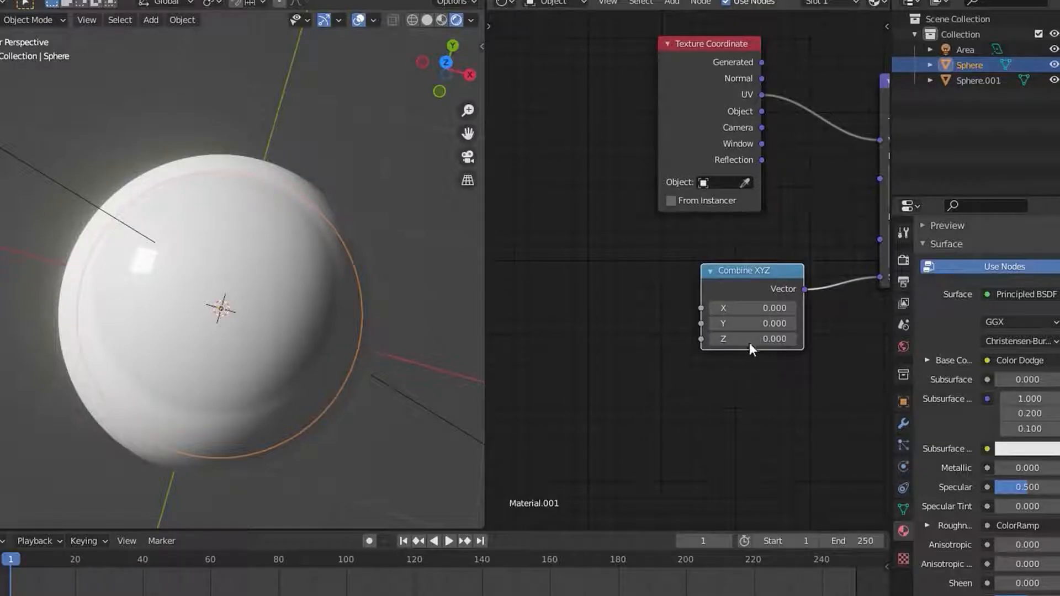
{"action": "mouse_move", "coordinate": [740, 324]}
{"action": "left_mouse_down"}
{"action": "mouse_move", "coordinate": [791, 324]}
{"action": "mouse_move", "coordinate": [744, 319]}
{"action": "left_mouse_up"}
{"action": "left_click", "coordinate": [750, 309]}
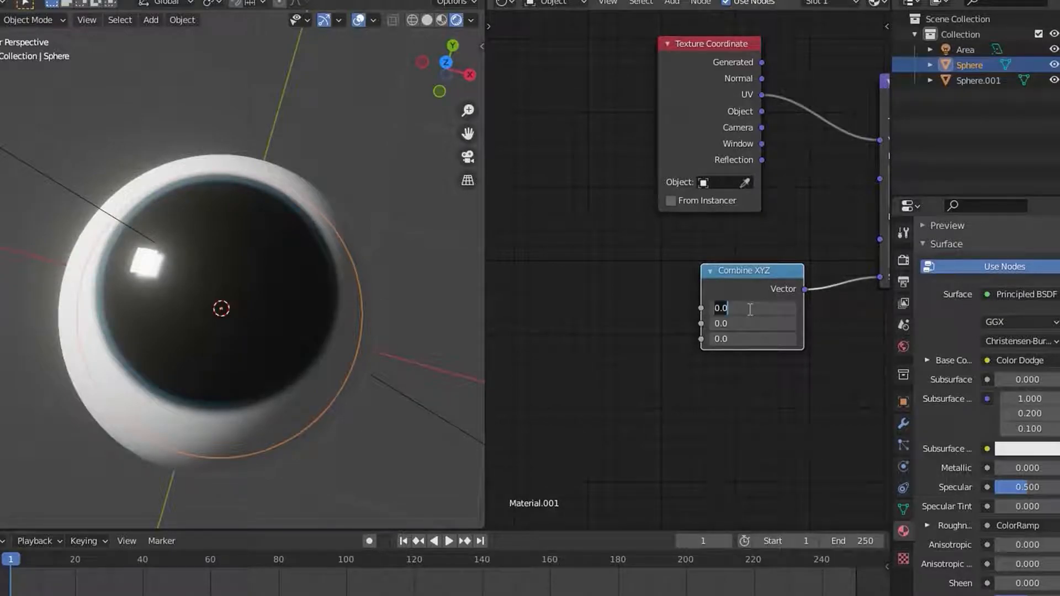
{"action": "type", "text": "1"}
{"action": "key", "text": "Return"}
Step: Add a Math node, connect its Value output to the Y input of Combine XYZ, and change its operation to Multiply
{"action": "scroll", "coordinate": [767, 374], "scroll_direction": "down", "scroll_amount": 1}
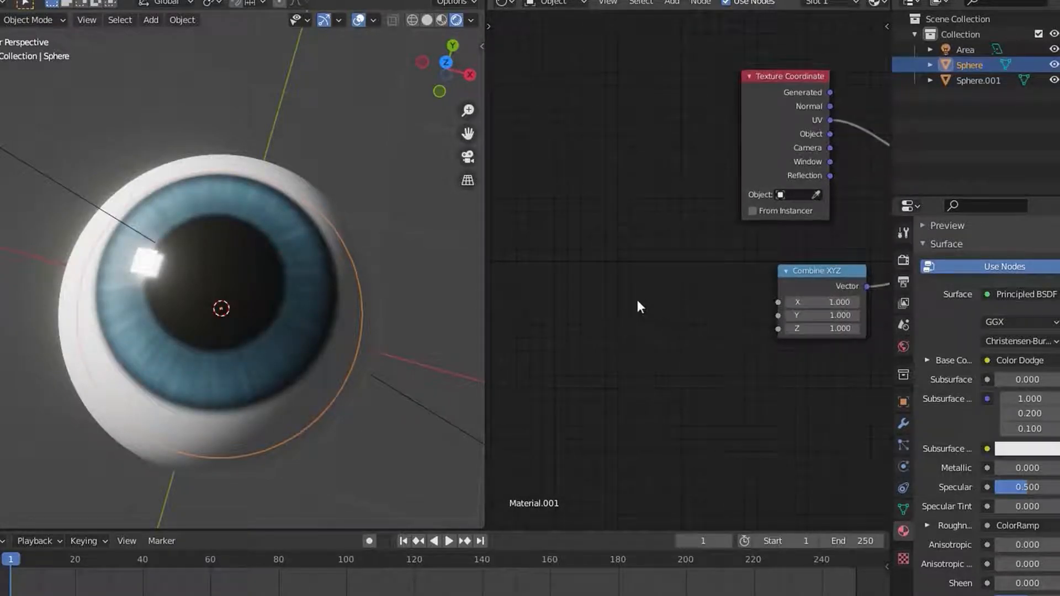
{"action": "key", "text": "shift+a"}
{"action": "mouse_move", "coordinate": [566, 315]}
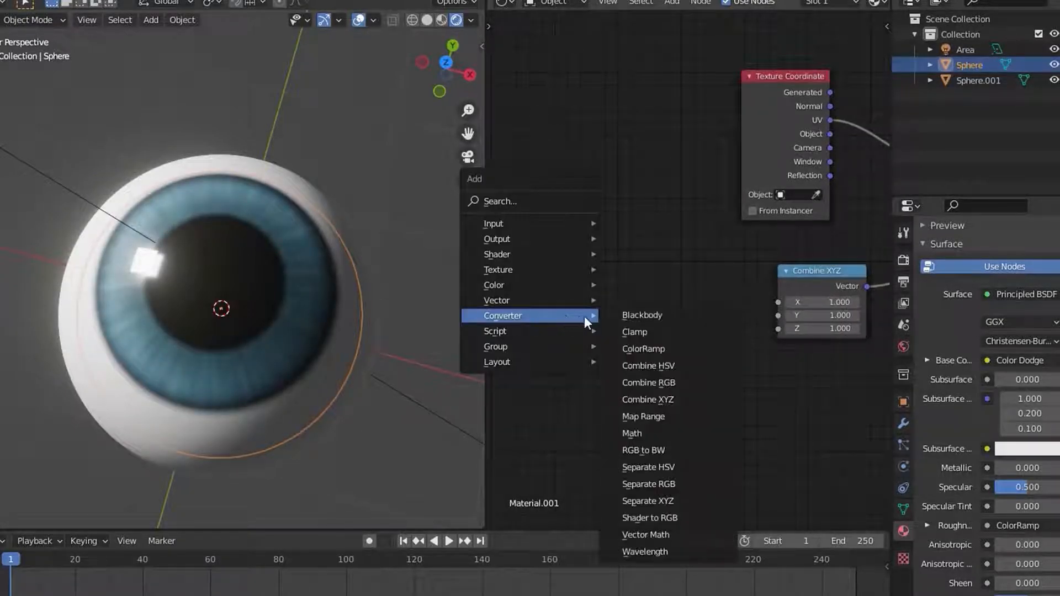
{"action": "left_click", "coordinate": [637, 433]}
{"action": "left_click_drag", "start_coordinate": [741, 306], "coordinate": [777, 313]}
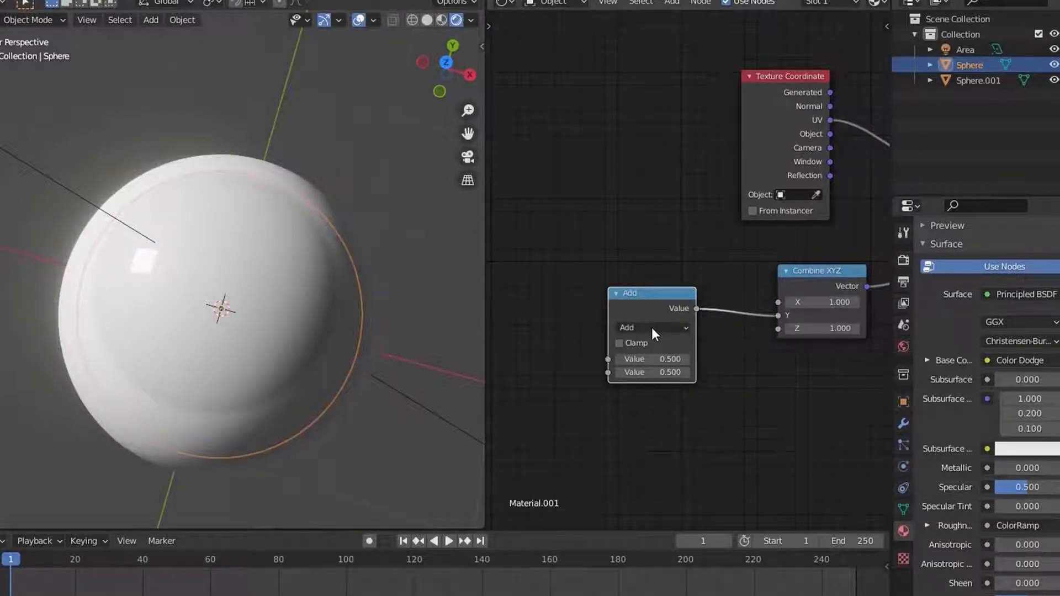
{"action": "left_click", "coordinate": [666, 328]}
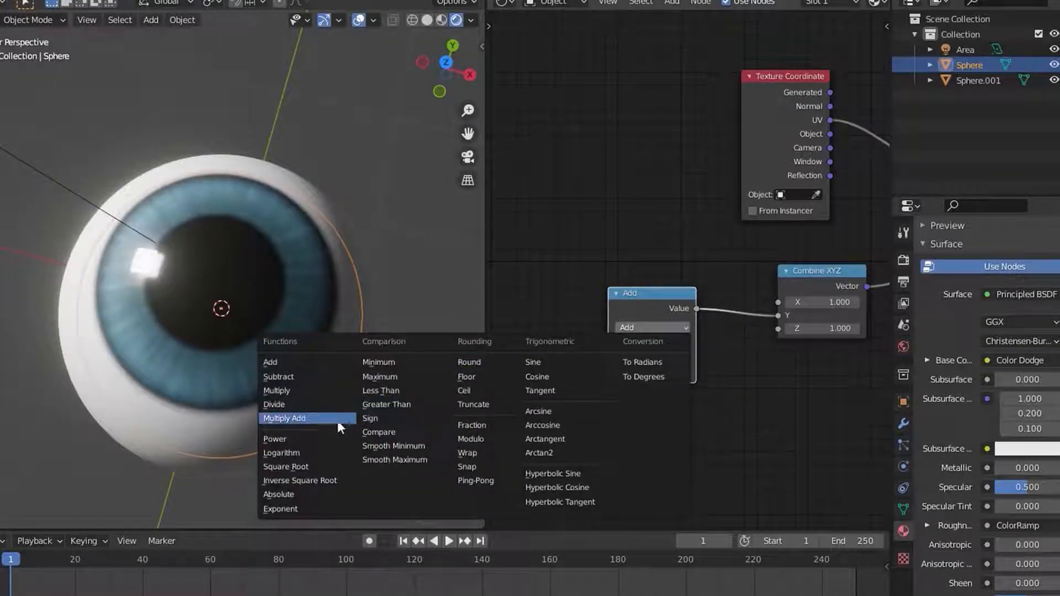
{"action": "left_click", "coordinate": [289, 392]}
Step: Set the Multiply node's second value to 0.01
{"action": "scroll", "coordinate": [719, 385], "scroll_direction": "up", "scroll_amount": 2}
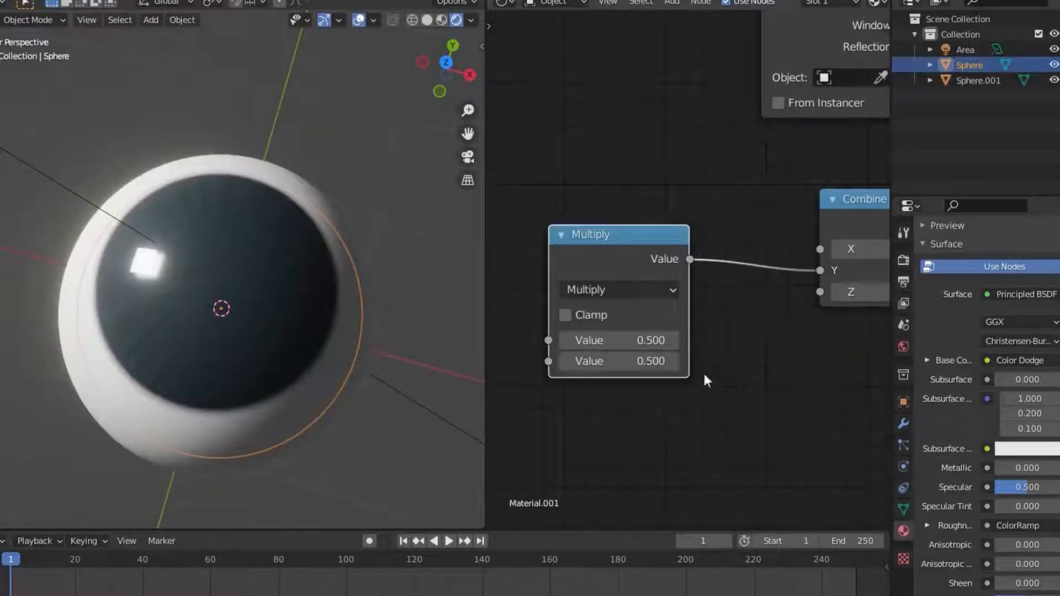
{"action": "left_click", "coordinate": [651, 361]}
{"action": "type", "text": "0.61"}
{"action": "key", "text": "Return"}
Step: Adjust the Multiply node's first value to resize the pupil, settling on 100.9
{"action": "mouse_move", "coordinate": [616, 344]}
{"action": "left_mouse_down"}
{"action": "mouse_move", "coordinate": [688, 343]}
{"action": "mouse_move", "coordinate": [612, 340]}
{"action": "mouse_move", "coordinate": [646, 340]}
{"action": "mouse_move", "coordinate": [632, 340]}
{"action": "left_mouse_up"}
{"action": "scroll", "coordinate": [731, 348], "scroll_direction": "down", "scroll_amount": 3}
{"action": "middle_click_drag", "start_coordinate": [731, 348], "coordinate": [606, 460]}
{"action": "scroll", "coordinate": [613, 430], "scroll_direction": "up", "scroll_amount": 3}
{"action": "middle_click_drag", "start_coordinate": [627, 381], "coordinate": [773, 407]}
{"action": "scroll", "coordinate": [773, 408], "scroll_direction": "up", "scroll_amount": 2}
{"action": "mouse_move", "coordinate": [600, 289]}
{"action": "left_mouse_down"}
{"action": "mouse_move", "coordinate": [625, 290]}
{"action": "mouse_move", "coordinate": [616, 290]}
{"action": "left_mouse_up"}
{"action": "scroll", "coordinate": [612, 337], "scroll_direction": "down", "scroll_amount": 3}
{"action": "middle_click_drag", "start_coordinate": [782, 411], "coordinate": [781, 332]}
{"action": "scroll", "coordinate": [653, 426], "scroll_direction": "down", "scroll_amount": 6}
{"action": "middle_click_drag", "start_coordinate": [653, 425], "coordinate": [513, 379]}
{"action": "scroll", "coordinate": [668, 371], "scroll_direction": "up", "scroll_amount": 5}
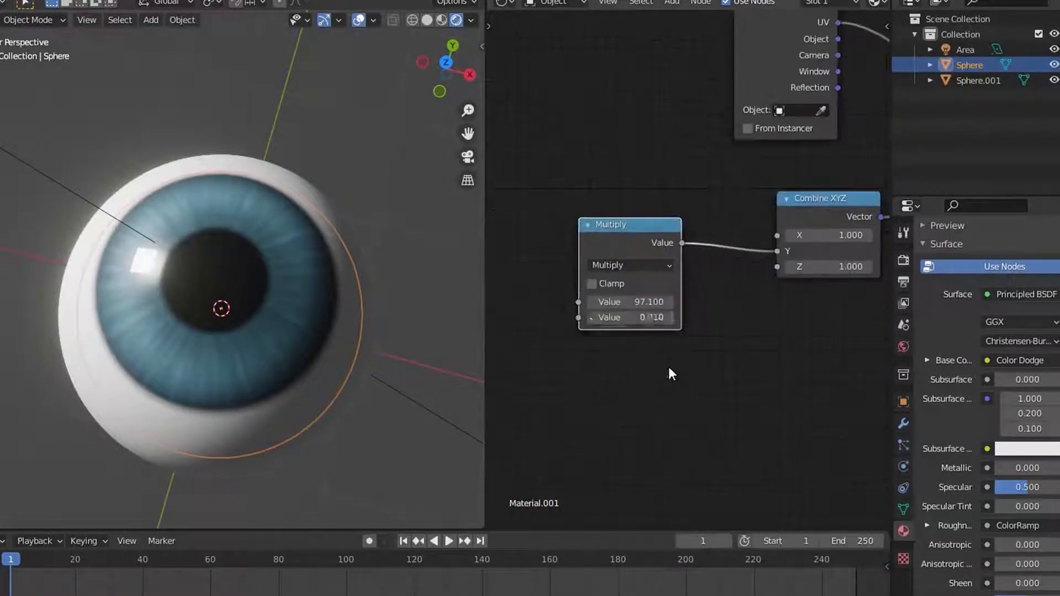
{"action": "mouse_move", "coordinate": [630, 302]}
{"action": "left_mouse_down"}
{"action": "mouse_move", "coordinate": [655, 301]}
{"action": "mouse_move", "coordinate": [605, 301]}
{"action": "mouse_move", "coordinate": [651, 301]}
{"action": "left_mouse_up"}
Step: Try rotating the inner iris sphere on its own
{"action": "key", "text": "r"}
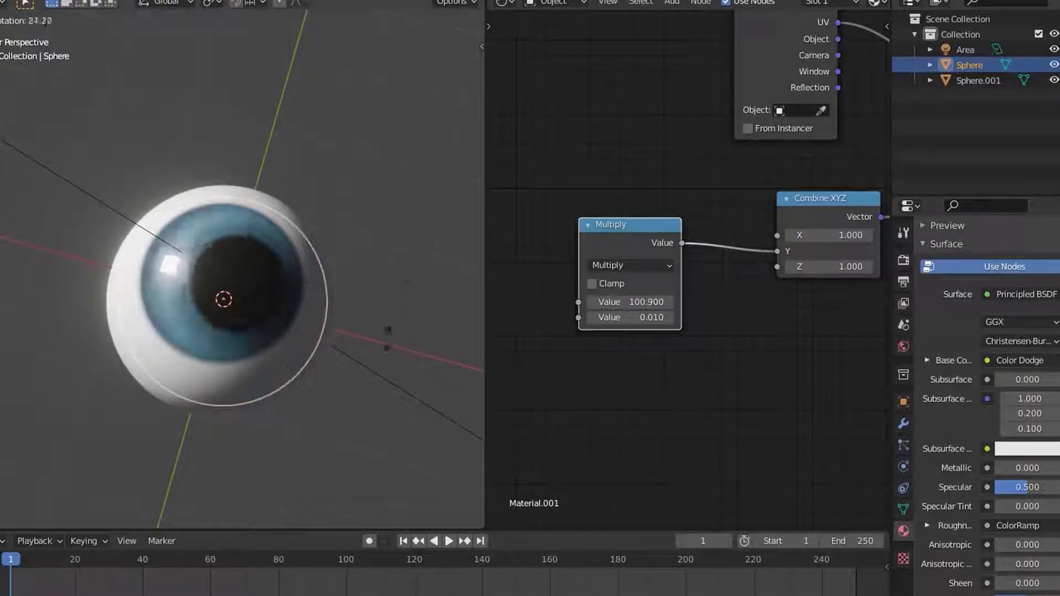
{"action": "right_click", "coordinate": [293, 358]}
{"action": "scroll", "coordinate": [310, 365], "scroll_direction": "down", "scroll_amount": 2}
{"action": "scroll", "coordinate": [294, 387], "scroll_direction": "up", "scroll_amount": 3}
Step: Parent the inner iris sphere to the outer sphere using the Object parent type
{"action": "middle_click_drag", "start_coordinate": [294, 386], "coordinate": [321, 318]}
{"action": "scroll", "coordinate": [321, 318], "scroll_direction": "down", "scroll_amount": 2}
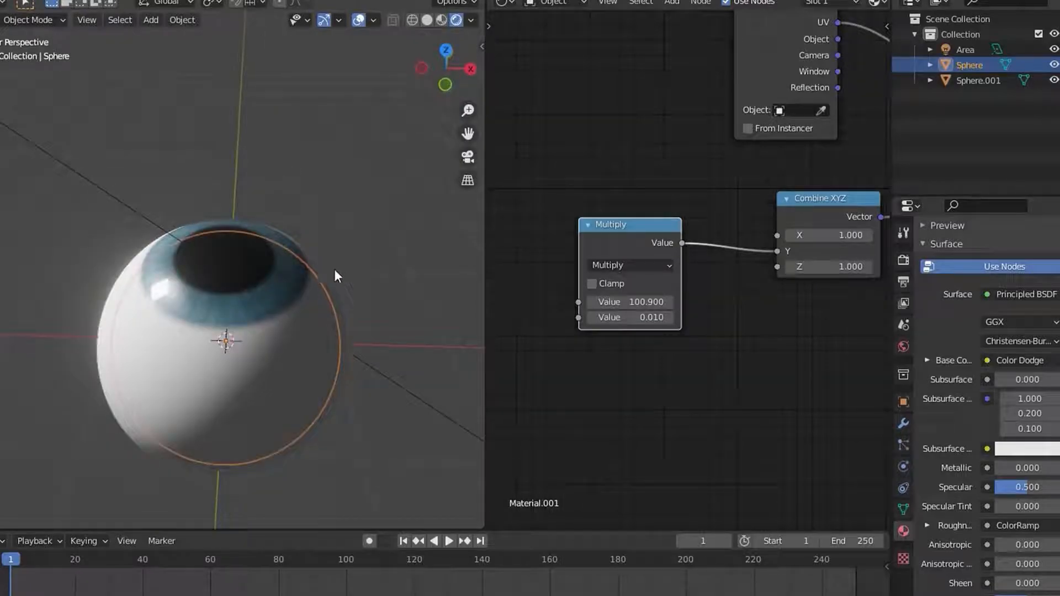
{"action": "left_click", "coordinate": [326, 273]}
{"action": "left_click", "coordinate": [292, 290]}
{"action": "left_click", "coordinate": [332, 268], "text": "shift"}
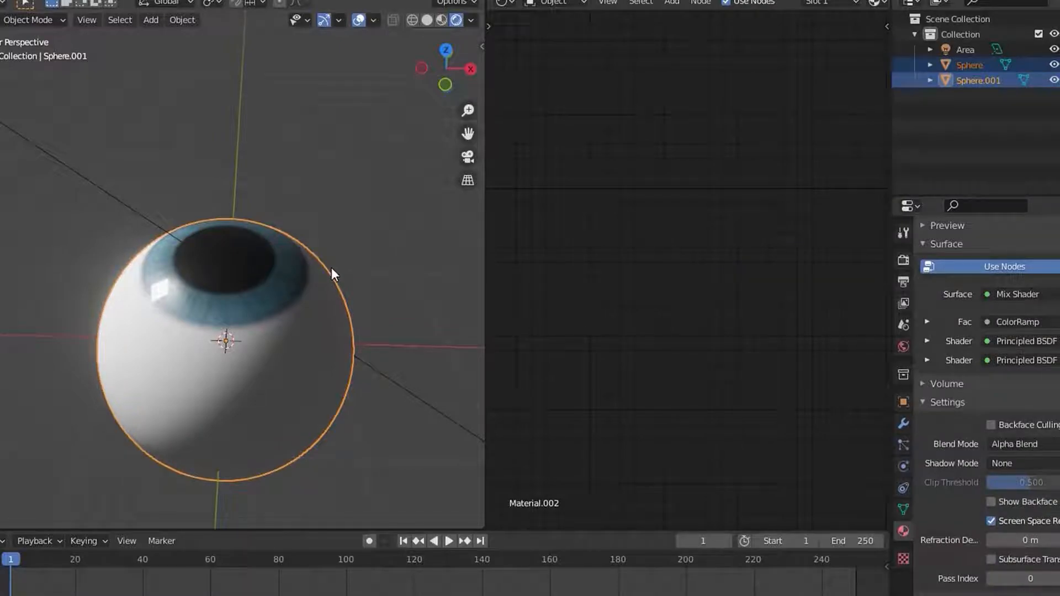
{"action": "key", "text": "ctrl+p"}
{"action": "left_click", "coordinate": [274, 270]}
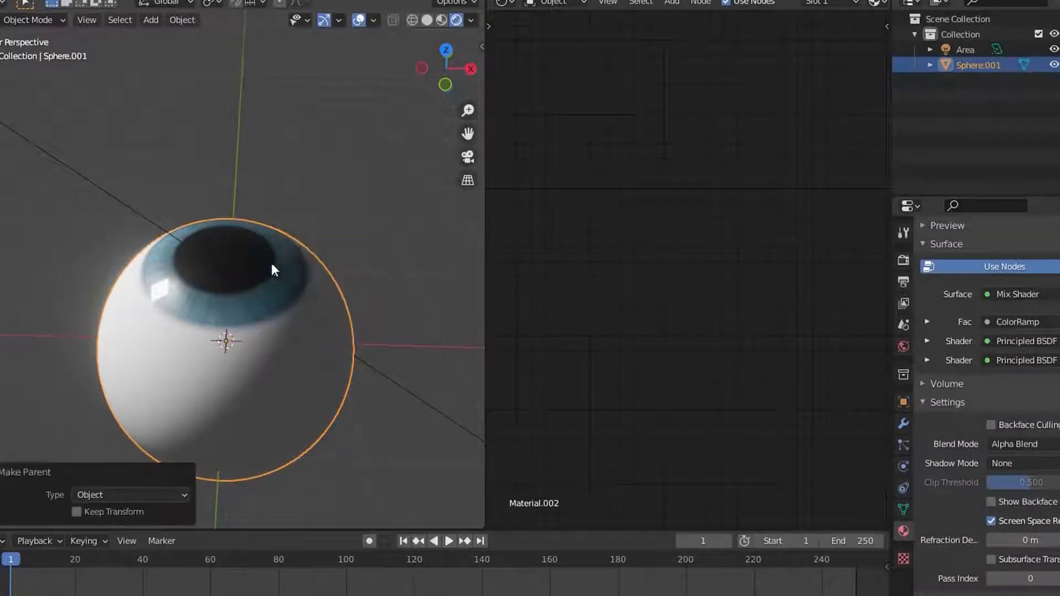
Step: Rotate the outer sphere together with its parented iris sphere
{"action": "left_click", "coordinate": [328, 264]}
{"action": "key", "text": "r"}
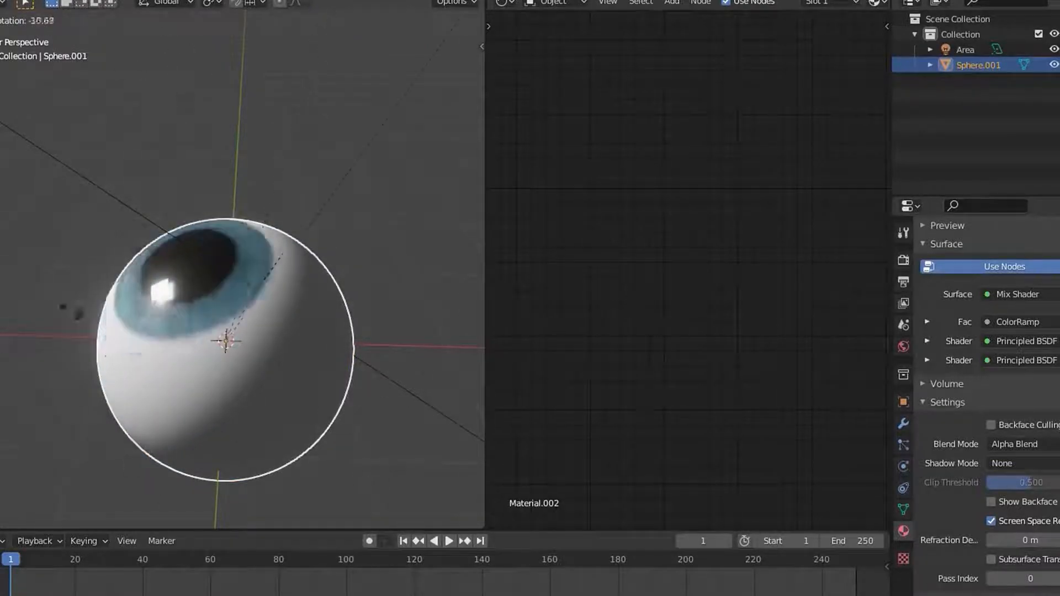
{"action": "left_click", "coordinate": [182, 375]}
{"action": "scroll", "coordinate": [180, 369], "scroll_direction": "down", "scroll_amount": 4}
{"action": "middle_click_drag", "start_coordinate": [180, 369], "coordinate": [231, 424]}
{"action": "scroll", "coordinate": [231, 424], "scroll_direction": "up", "scroll_amount": 6}
Step: Select the inner iris sphere and lower its Multiply node's first value to about 98
{"action": "left_click", "coordinate": [284, 376]}
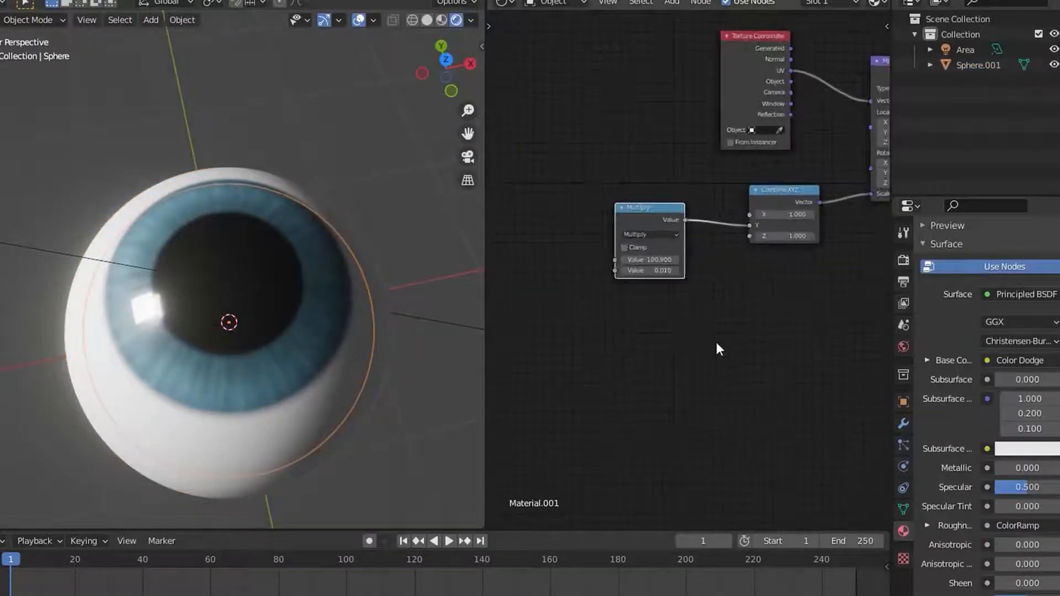
{"action": "scroll", "coordinate": [720, 345], "scroll_direction": "up", "scroll_amount": 2}
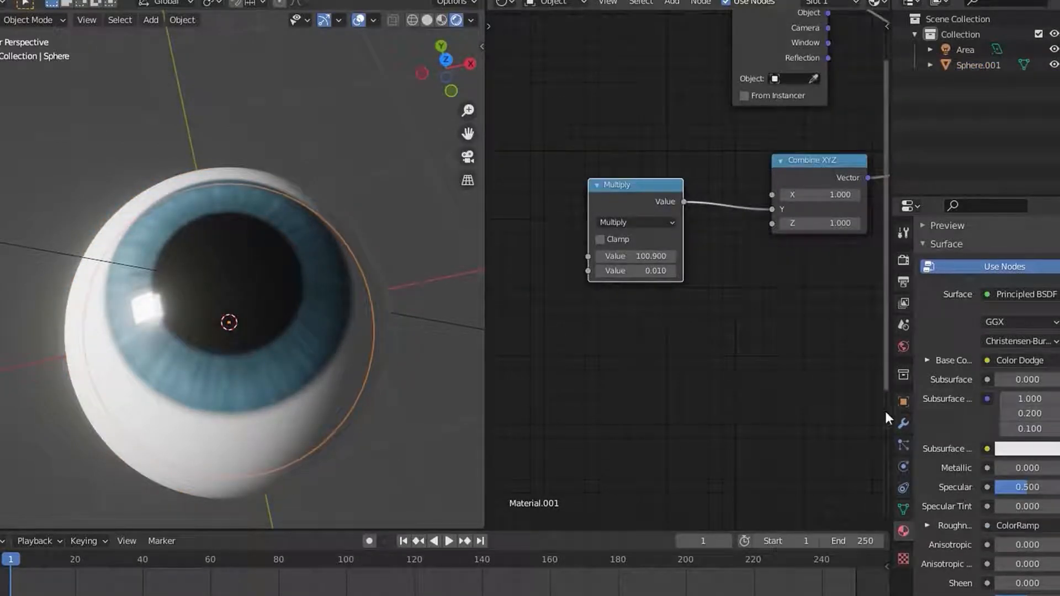
{"action": "scroll", "coordinate": [941, 577], "scroll_direction": "down", "scroll_amount": 10}
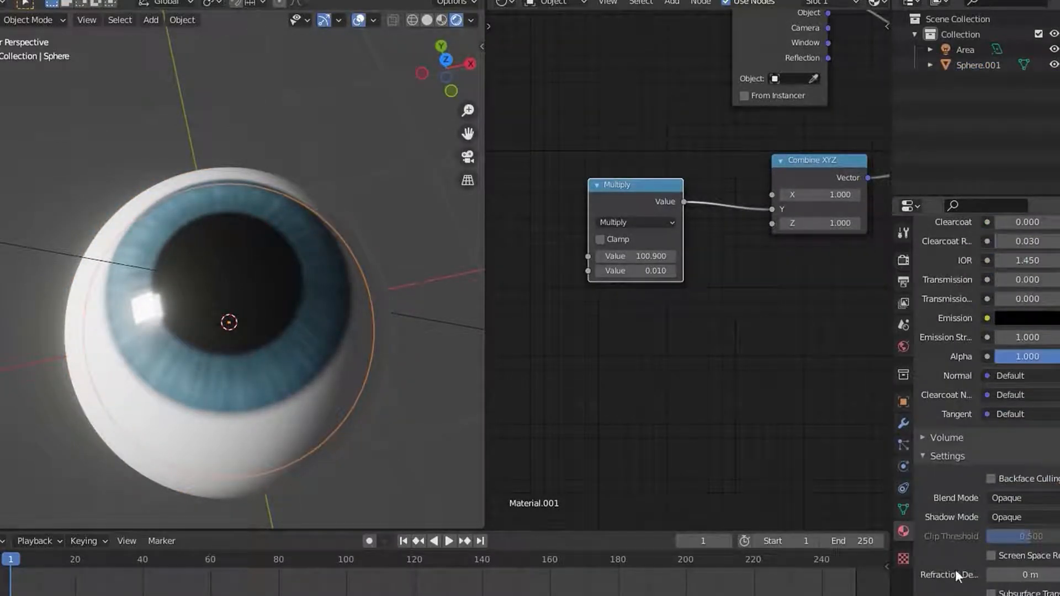
{"action": "scroll", "coordinate": [955, 577], "scroll_direction": "down", "scroll_amount": 2}
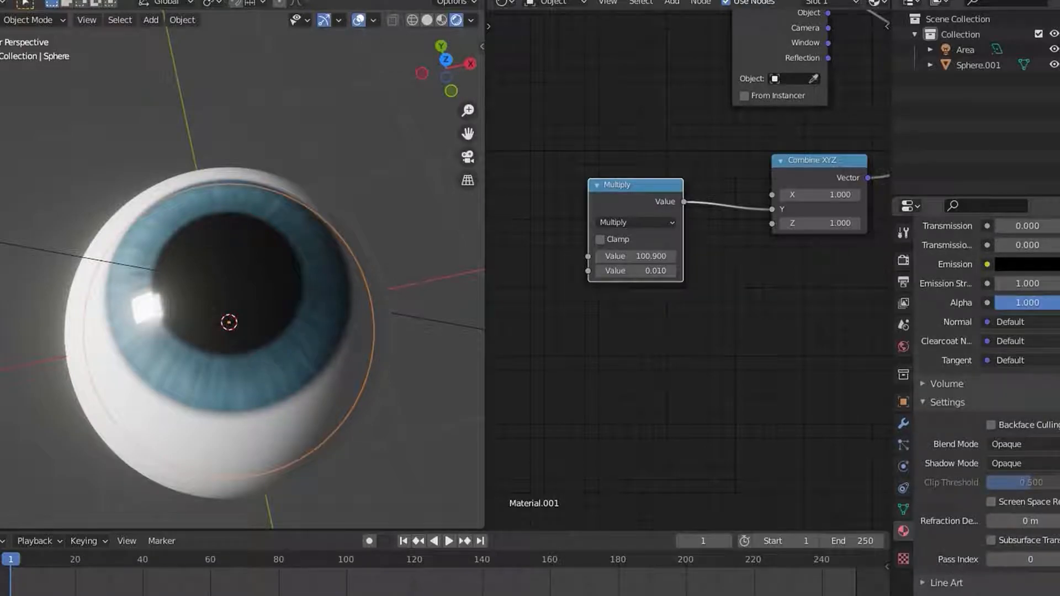
{"action": "scroll", "coordinate": [955, 577], "scroll_direction": "down", "scroll_amount": 1}
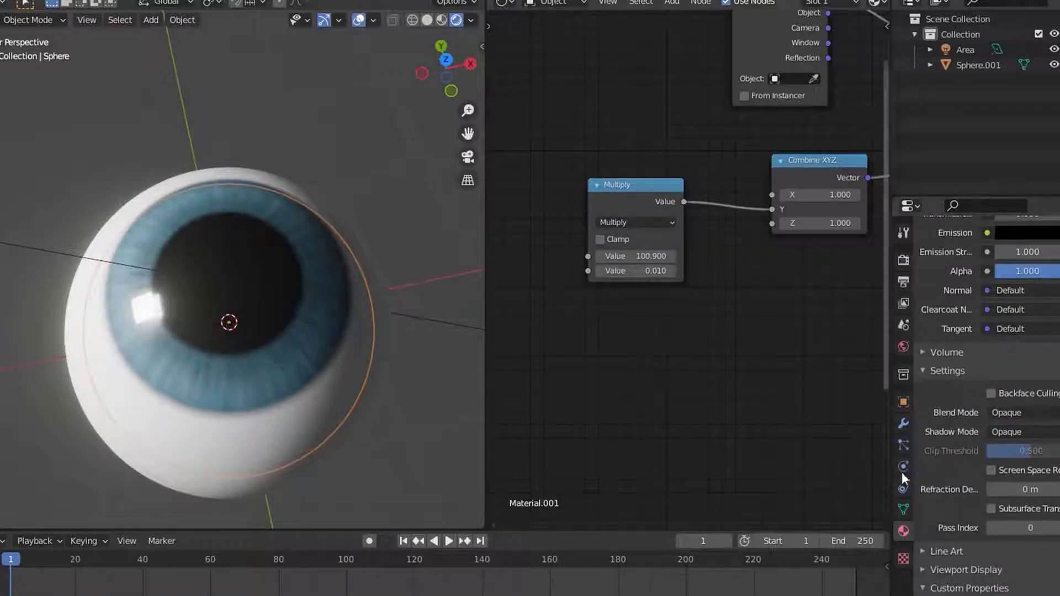
{"action": "scroll", "coordinate": [937, 541], "scroll_direction": "up", "scroll_amount": 1}
{"action": "scroll", "coordinate": [628, 351], "scroll_direction": "up", "scroll_amount": 2}
{"action": "mouse_move", "coordinate": [601, 259]}
{"action": "left_mouse_down"}
{"action": "mouse_move", "coordinate": [640, 259]}
{"action": "mouse_move", "coordinate": [584, 258]}
{"action": "left_mouse_up"}
Step: Examine the finished eye from several angles and up close, checking the iris detail and highlight
{"action": "scroll", "coordinate": [527, 347], "scroll_direction": "down", "scroll_amount": 4}
{"action": "middle_click_drag", "start_coordinate": [452, 351], "coordinate": [59, 357]}
{"action": "middle_click_drag", "start_coordinate": [336, 343], "coordinate": [402, 310]}
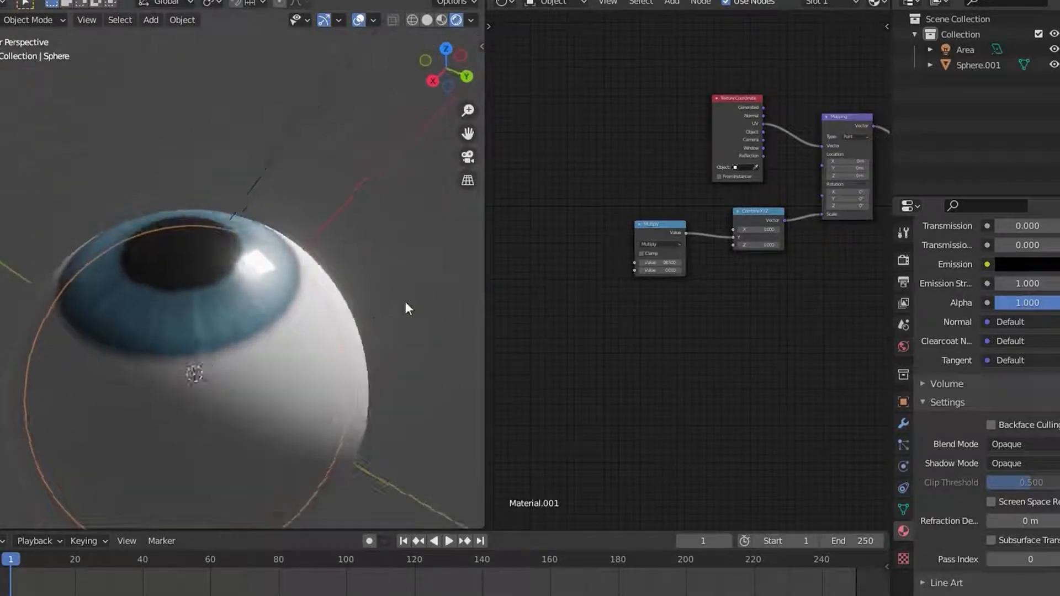
{"action": "middle_click_drag", "start_coordinate": [237, 333], "coordinate": [184, 343]}
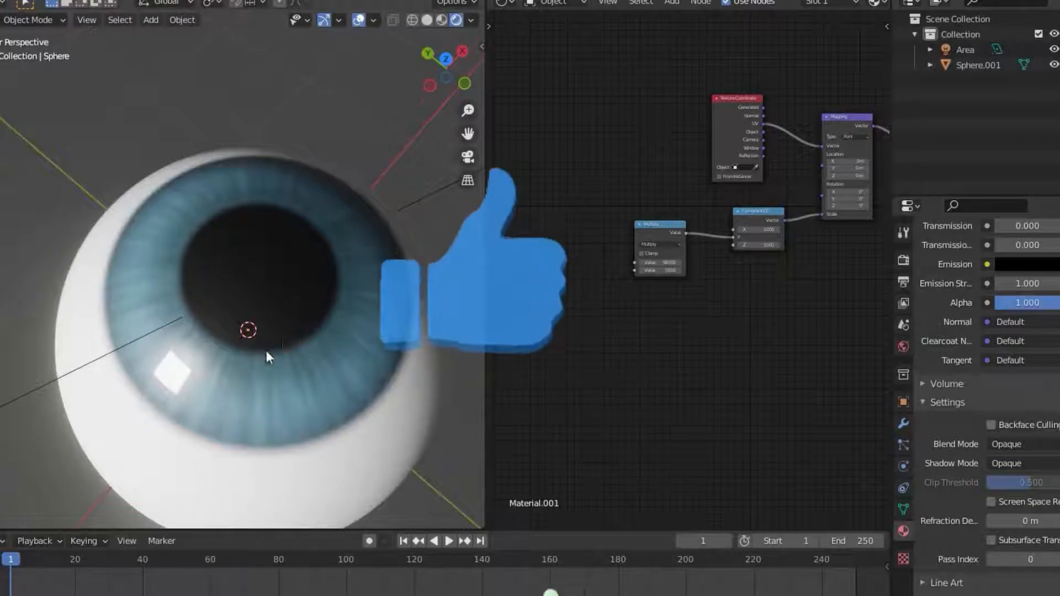
{"action": "scroll", "coordinate": [271, 345], "scroll_direction": "down", "scroll_amount": 4}
{"action": "middle_click_drag", "start_coordinate": [263, 357], "coordinate": [166, 392]}
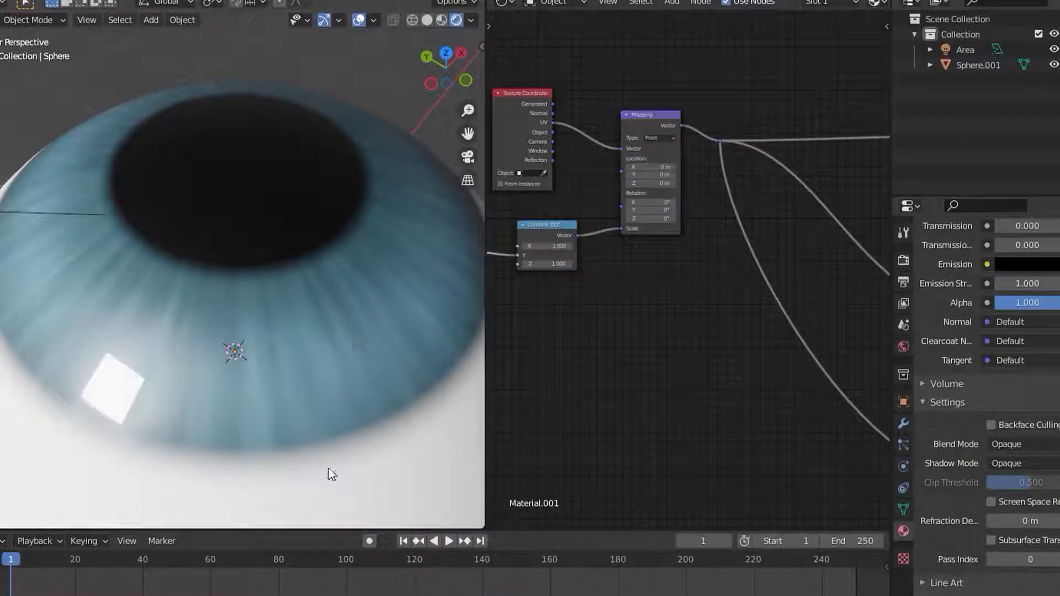
{"action": "scroll", "coordinate": [329, 300], "scroll_direction": "down", "scroll_amount": 4}
{"action": "scroll", "coordinate": [314, 310], "scroll_direction": "up", "scroll_amount": 4}
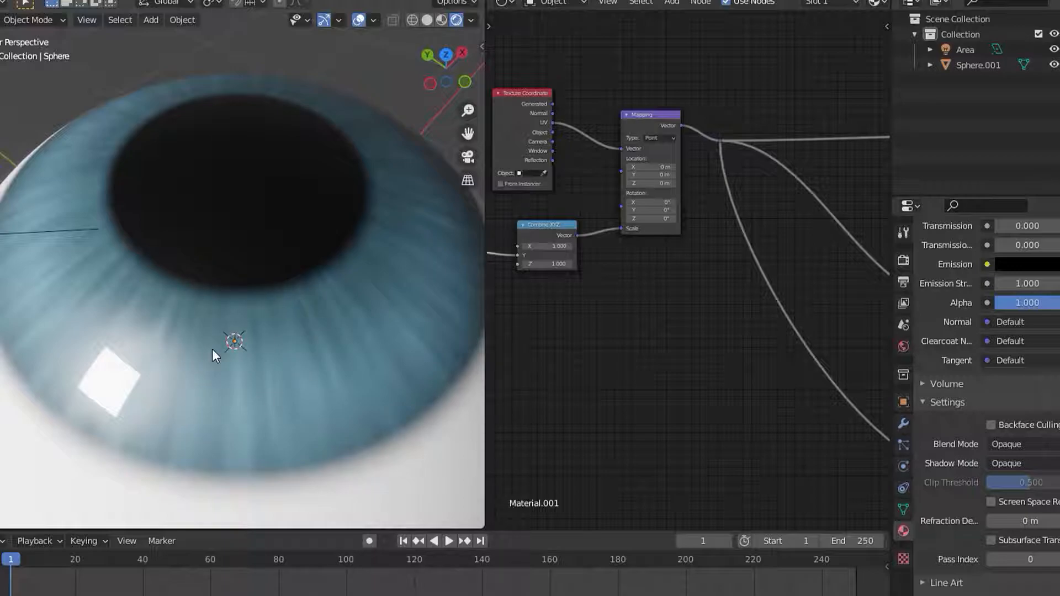
{"action": "scroll", "coordinate": [631, 296], "scroll_direction": "down", "scroll_amount": 4}
Step: Look over the iris material's node network from the shared Mapping node to the three texture branches
{"action": "middle_click_drag", "start_coordinate": [632, 296], "coordinate": [599, 290]}
{"action": "scroll", "coordinate": [575, 295], "scroll_direction": "up", "scroll_amount": 2}
{"action": "right_click", "coordinate": [596, 268]}
{"action": "key", "text": "Escape"}
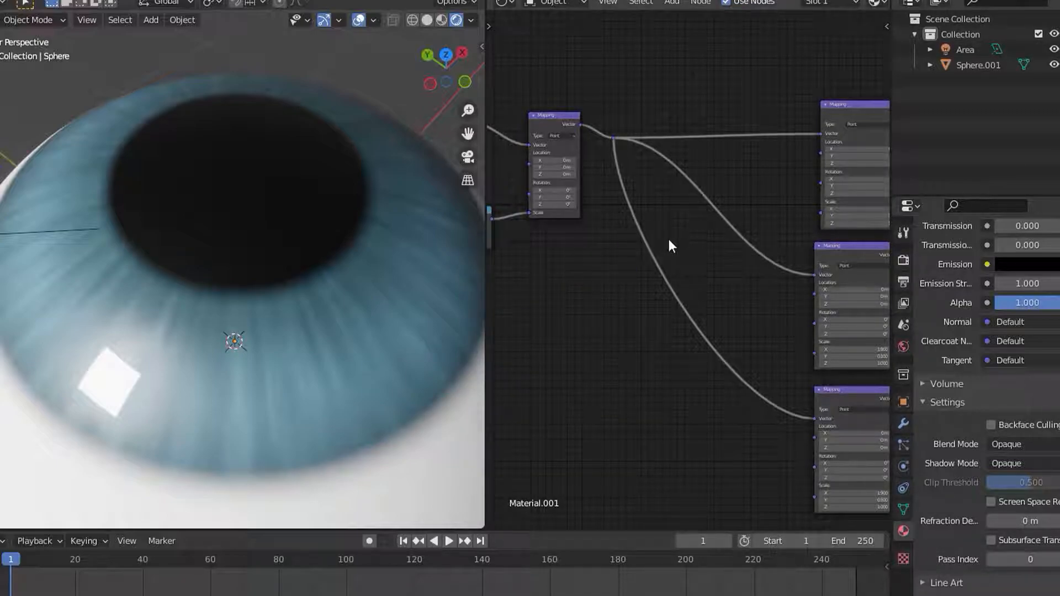
{"action": "middle_click_drag", "start_coordinate": [669, 237], "coordinate": [708, 253]}
{"action": "scroll", "coordinate": [707, 253], "scroll_direction": "down", "scroll_amount": 8}
{"action": "middle_click_drag", "start_coordinate": [668, 294], "coordinate": [620, 288]}
{"action": "scroll", "coordinate": [699, 260], "scroll_direction": "up", "scroll_amount": 3}
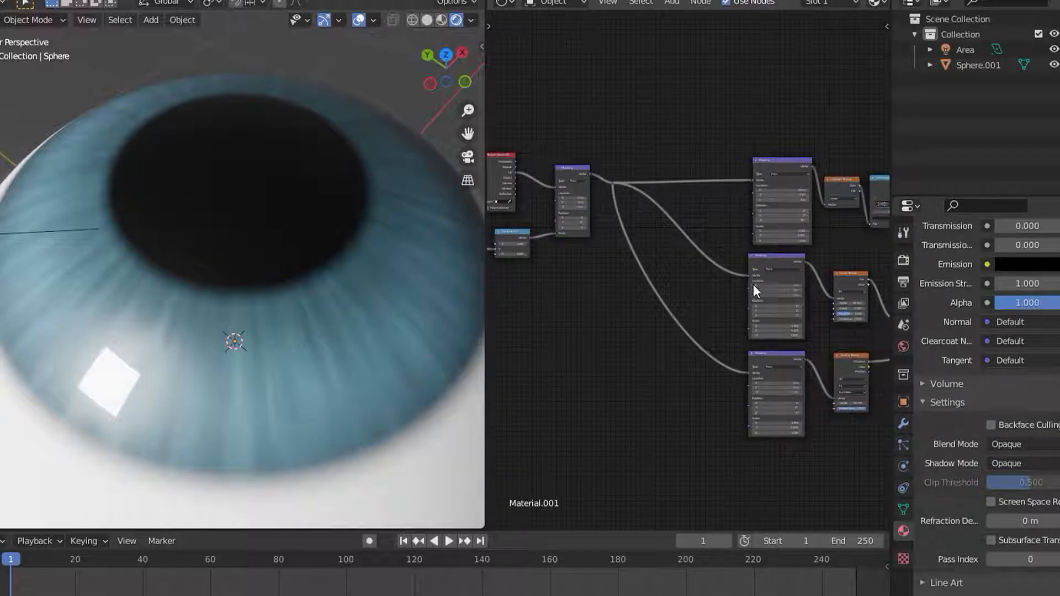
{"action": "middle_click_drag", "start_coordinate": [831, 314], "coordinate": [716, 254]}
{"action": "scroll", "coordinate": [715, 254], "scroll_direction": "up", "scroll_amount": 4}
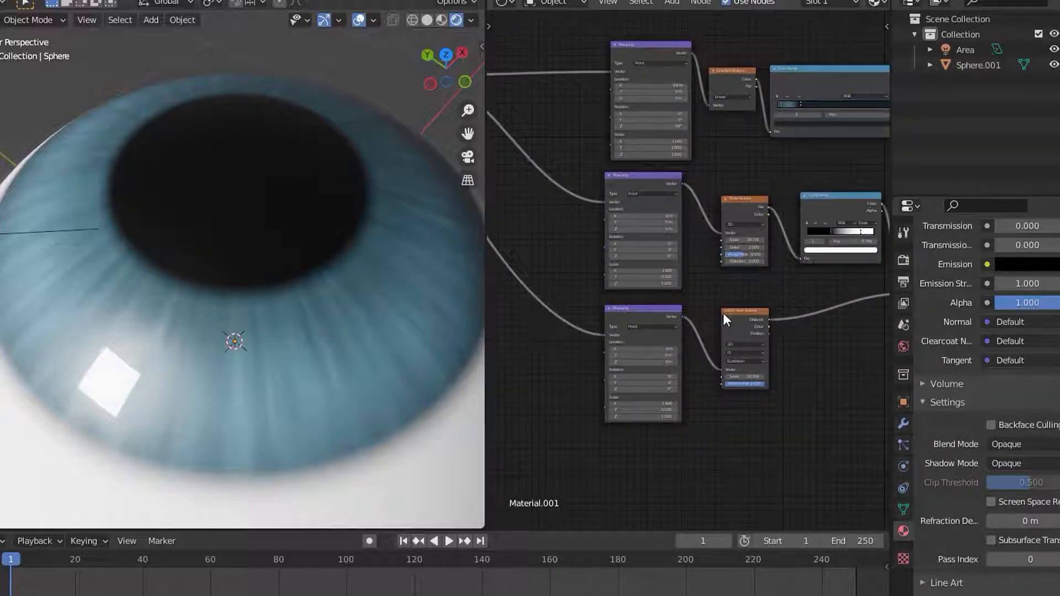
{"action": "middle_click_drag", "start_coordinate": [657, 228], "coordinate": [729, 242]}
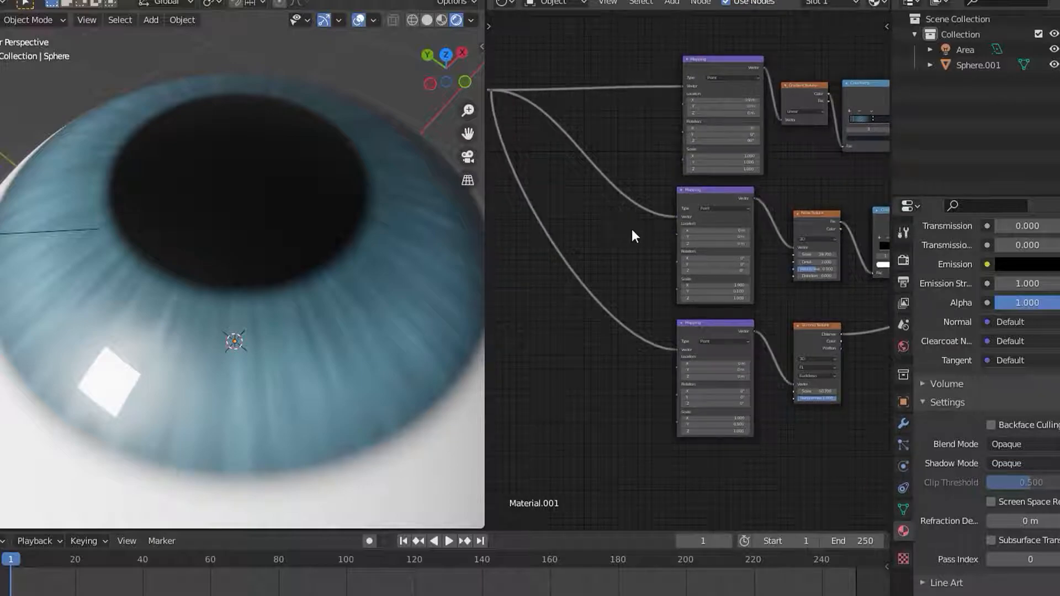
Step: Add a reroute point on the shared vector links feeding the second and third texture branches' Mapping nodes
{"action": "middle_click_drag", "start_coordinate": [569, 158], "coordinate": [618, 219]}
{"action": "left_click_drag", "start_coordinate": [753, 141], "coordinate": [752, 124]}
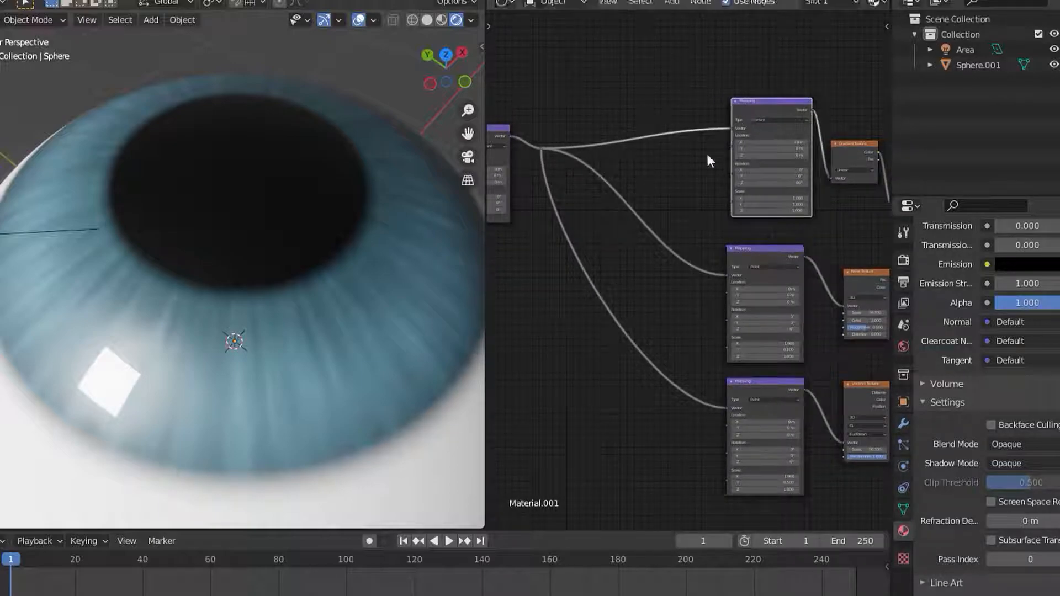
{"action": "right_click_drag", "start_coordinate": [669, 176], "coordinate": [662, 193], "text": "shift"}
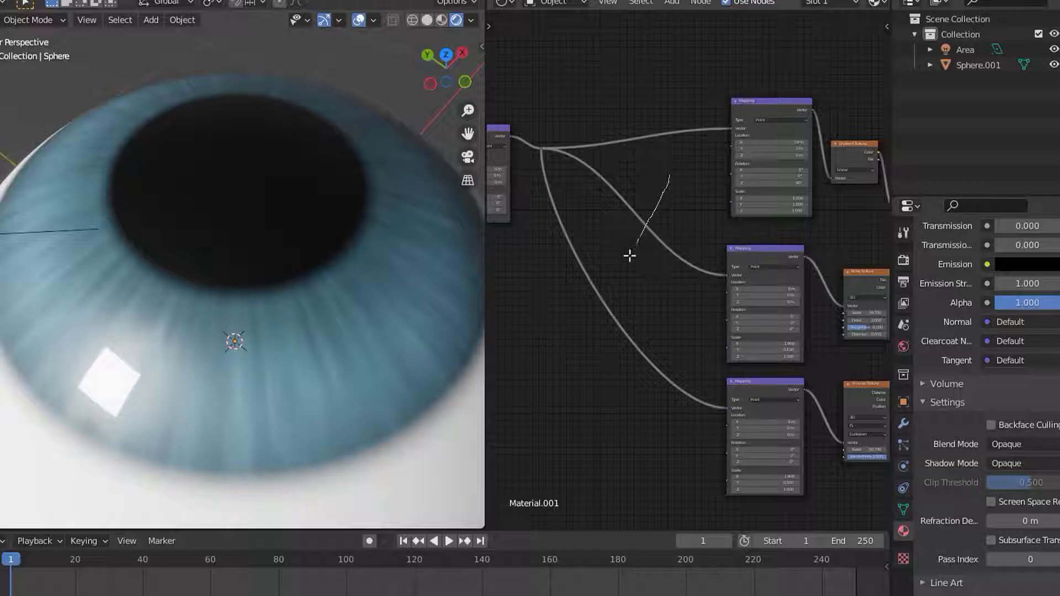
{"action": "right_click_drag", "start_coordinate": [559, 366], "coordinate": [560, 364], "text": "shift"}
{"action": "scroll", "coordinate": [614, 267], "scroll_direction": "up", "scroll_amount": 4}
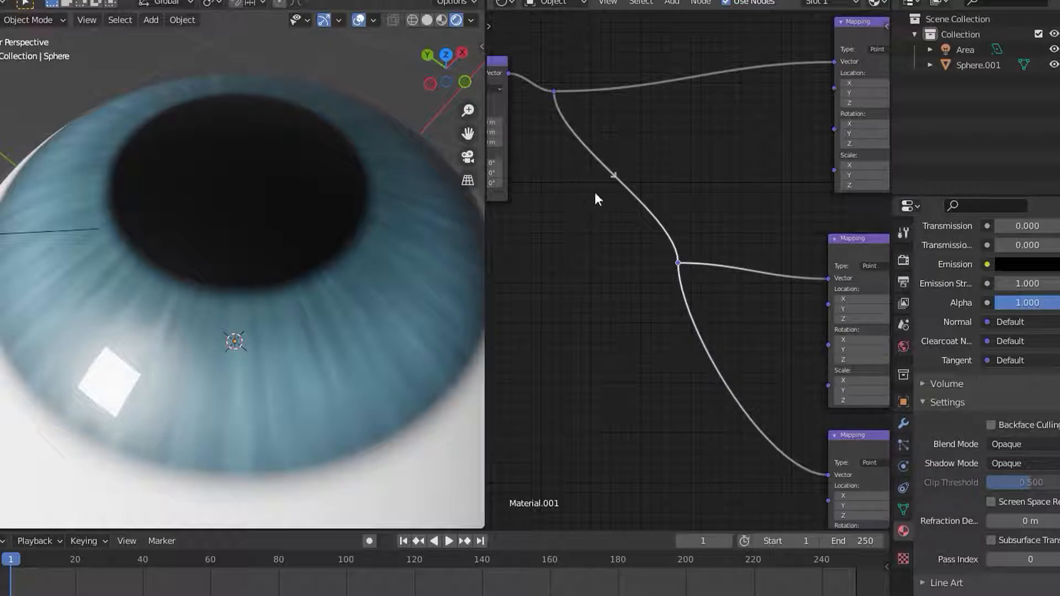
{"action": "scroll", "coordinate": [612, 156], "scroll_direction": "down", "scroll_amount": 2}
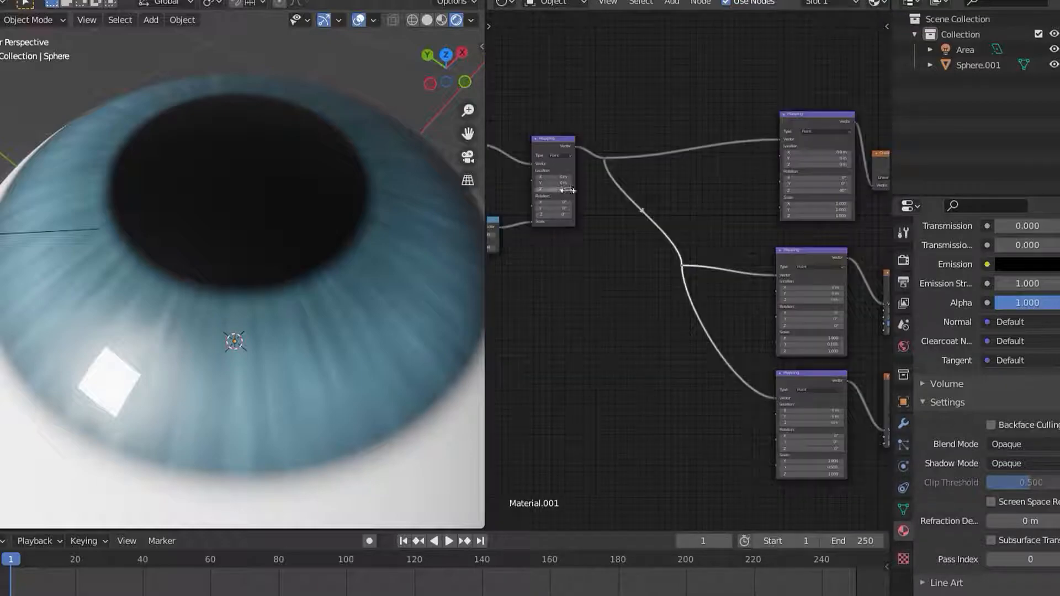
Step: Add a Noise Texture below the shared Mapping node and feed its Vector input from the first reroute point
{"action": "middle_click_drag", "start_coordinate": [600, 231], "coordinate": [639, 237]}
{"action": "key", "text": "shift+a"}
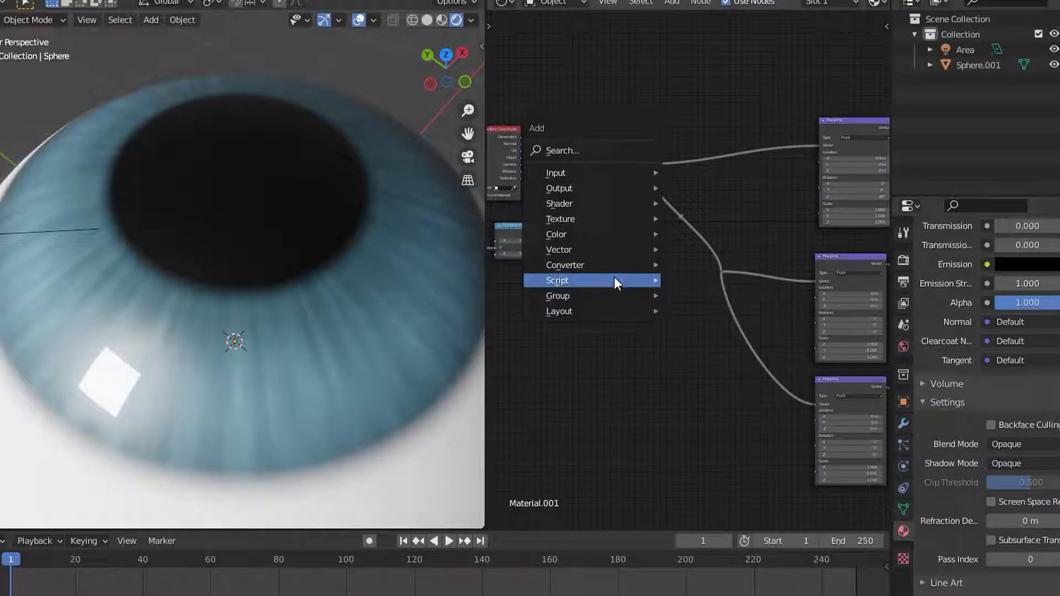
{"action": "mouse_move", "coordinate": [566, 219]}
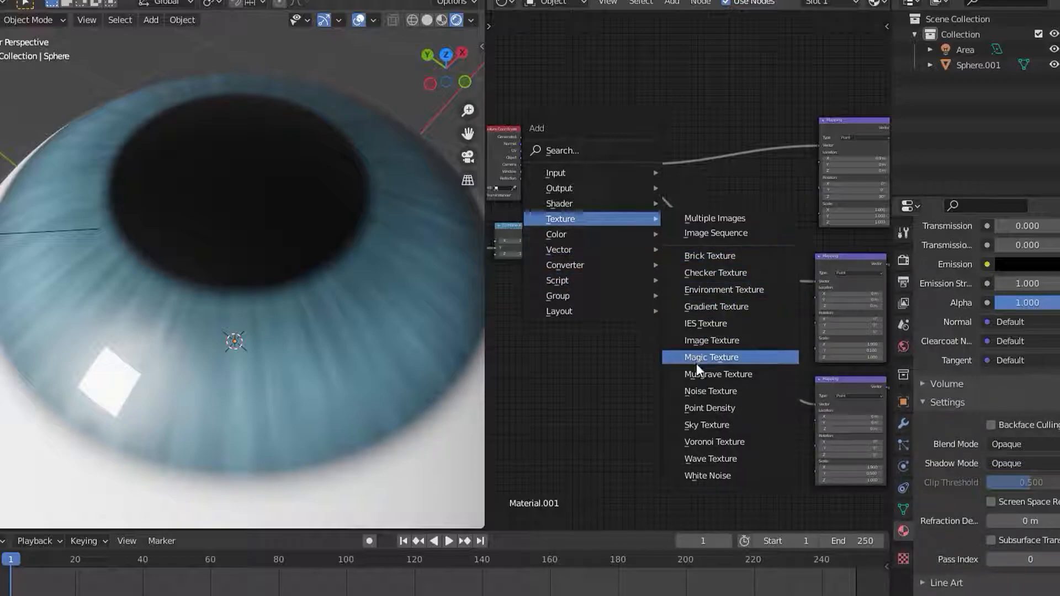
{"action": "left_click", "coordinate": [700, 392]}
{"action": "left_click", "coordinate": [620, 268]}
{"action": "scroll", "coordinate": [613, 260], "scroll_direction": "up", "scroll_amount": 3}
{"action": "scroll", "coordinate": [653, 237], "scroll_direction": "down", "scroll_amount": 1}
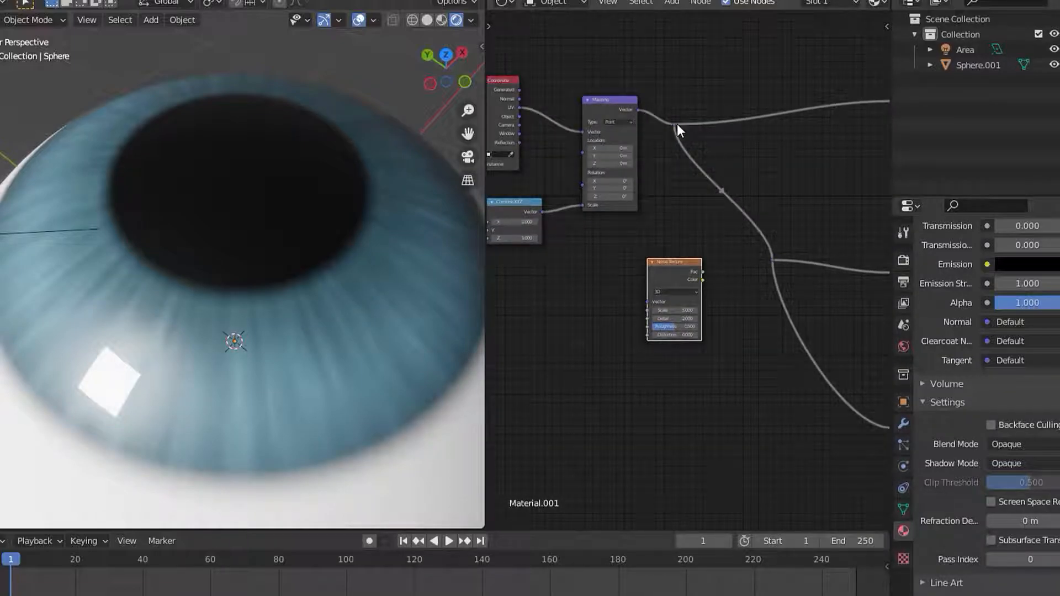
{"action": "left_click_drag", "start_coordinate": [677, 124], "coordinate": [645, 300]}
{"action": "middle_click_drag", "start_coordinate": [684, 268], "coordinate": [638, 242]}
{"action": "scroll", "coordinate": [643, 243], "scroll_direction": "up", "scroll_amount": 1}
{"action": "mouse_move", "coordinate": [639, 245]}
{"action": "left_mouse_down"}
{"action": "mouse_move", "coordinate": [650, 253]}
{"action": "mouse_move", "coordinate": [627, 241]}
{"action": "left_mouse_up"}
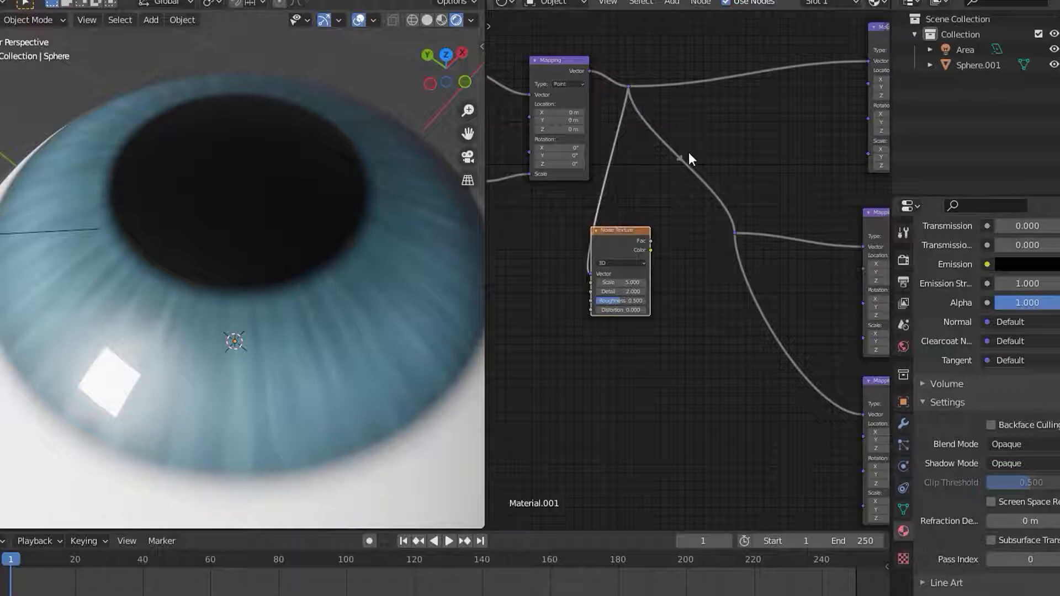
Step: Insert a MixRGB node on the link between the first reroute and the reroute feeding the lower two branches
{"action": "key", "text": "shift+a"}
{"action": "mouse_move", "coordinate": [668, 157]}
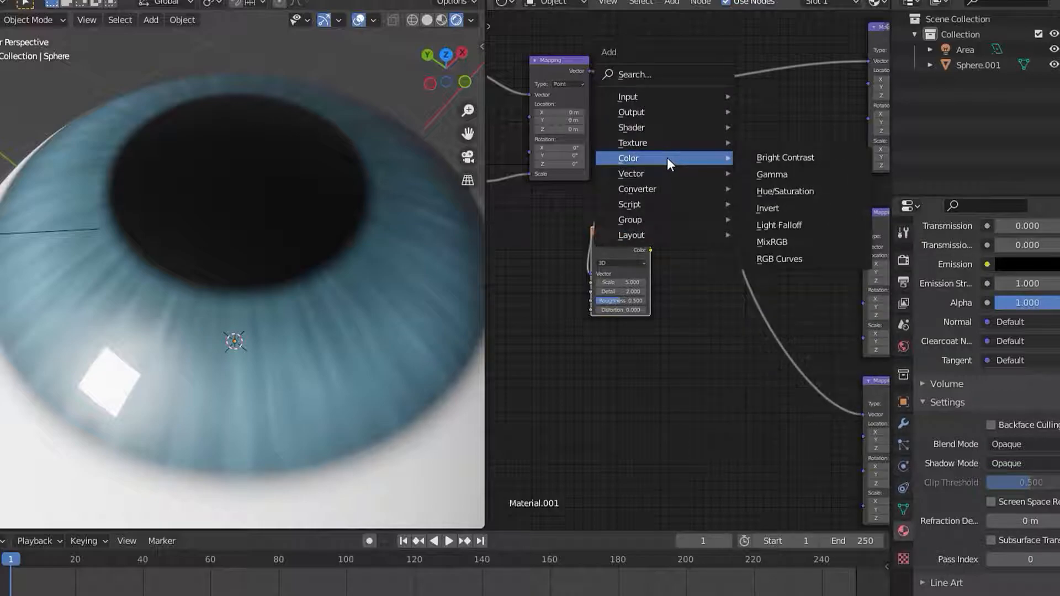
{"action": "left_click", "coordinate": [772, 243]}
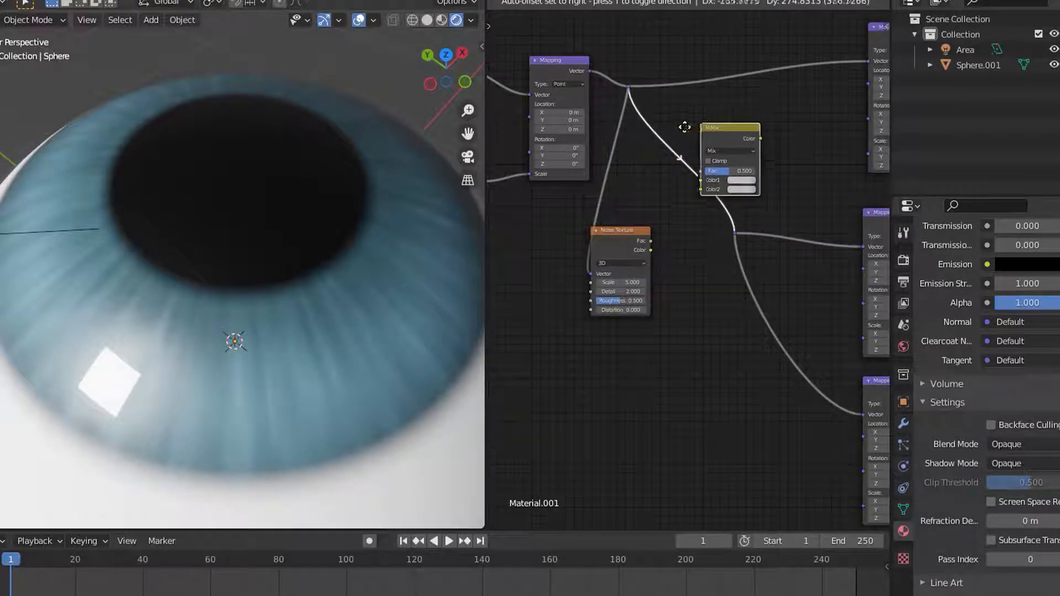
{"action": "left_click", "coordinate": [671, 132]}
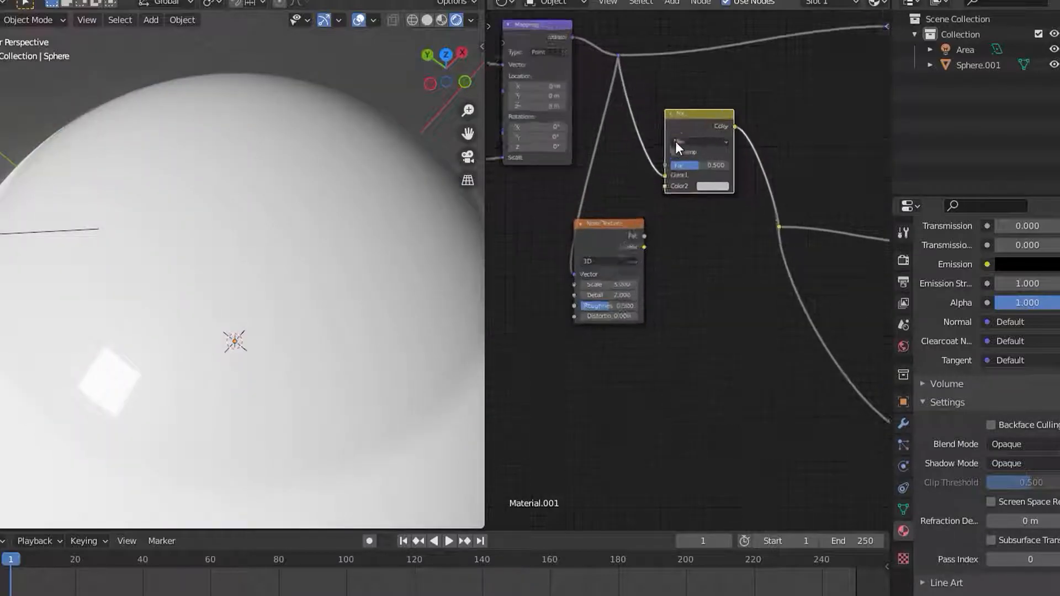
{"action": "scroll", "coordinate": [712, 182], "scroll_direction": "up", "scroll_amount": 1}
{"action": "middle_click_drag", "start_coordinate": [710, 217], "coordinate": [695, 218]}
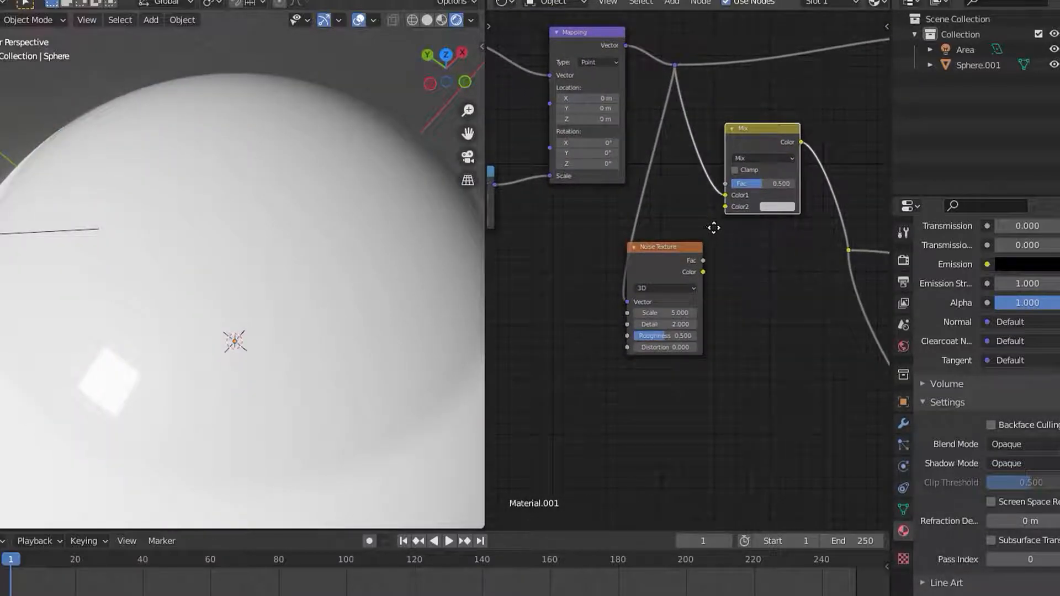
{"action": "scroll", "coordinate": [716, 220], "scroll_direction": "down", "scroll_amount": 2}
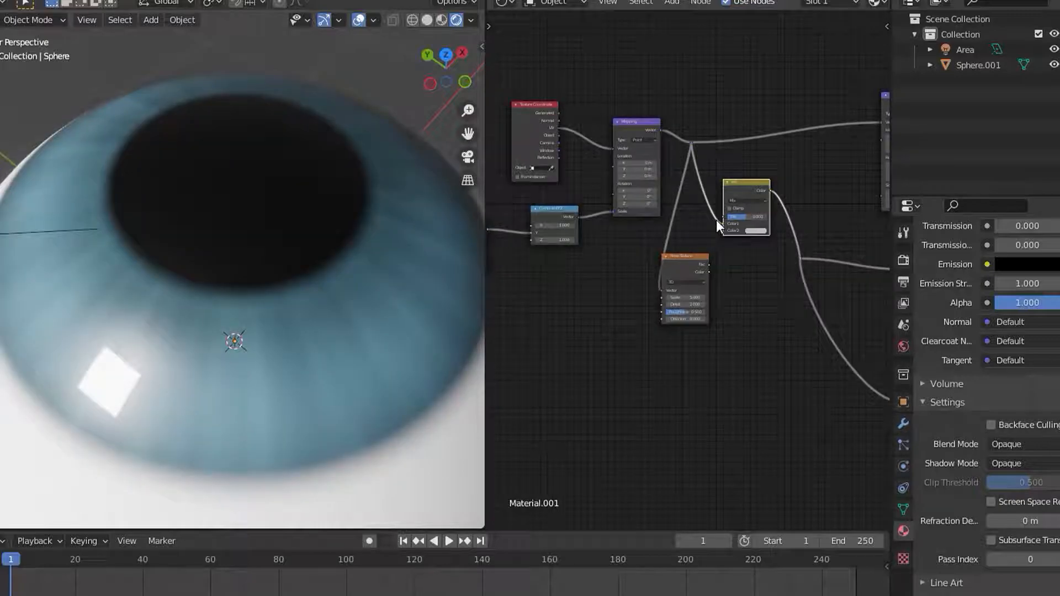
Step: Connect the new Noise Texture's Color to the Mix node's Color2 and lower the mix factor to about 0.025
{"action": "middle_click_drag", "start_coordinate": [716, 219], "coordinate": [743, 223]}
{"action": "left_click_drag", "start_coordinate": [744, 276], "coordinate": [756, 197]}
{"action": "scroll", "coordinate": [795, 227], "scroll_direction": "up", "scroll_amount": 7}
{"action": "left_click_drag", "start_coordinate": [756, 197], "coordinate": [733, 197]}
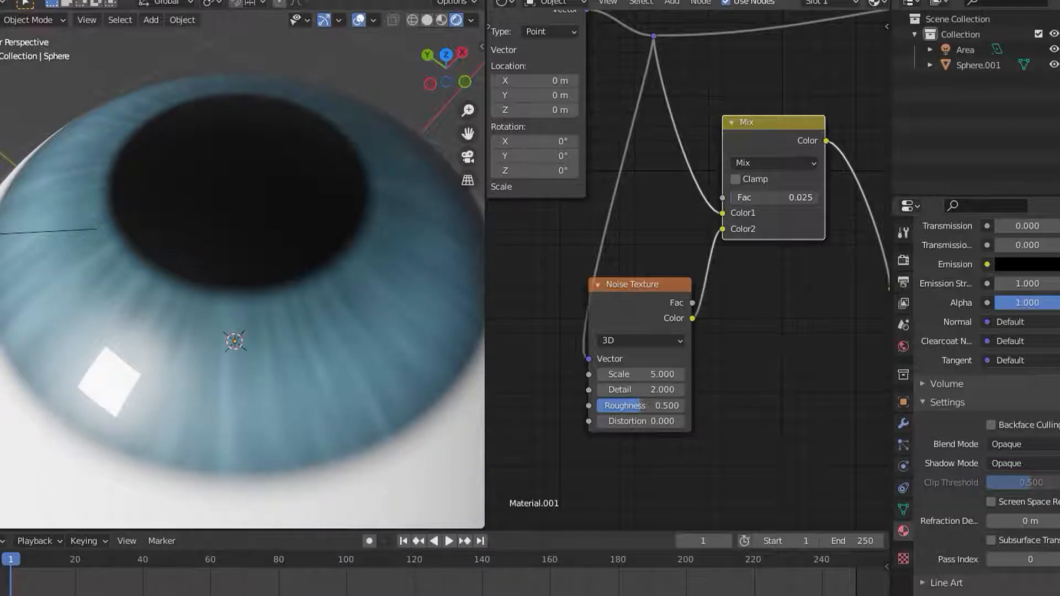
Step: Try a Mix node factor of 0.08 while viewing the iris up close
{"action": "double_click", "coordinate": [734, 197]}
{"action": "type", "text": "0."}
{"action": "key", "text": "Return"}
{"action": "middle_click_drag", "start_coordinate": [459, 180], "coordinate": [422, 194]}
{"action": "scroll", "coordinate": [422, 195], "scroll_direction": "up", "scroll_amount": 2}
{"action": "double_click", "coordinate": [774, 197]}
{"action": "type", "text": "0.080"}
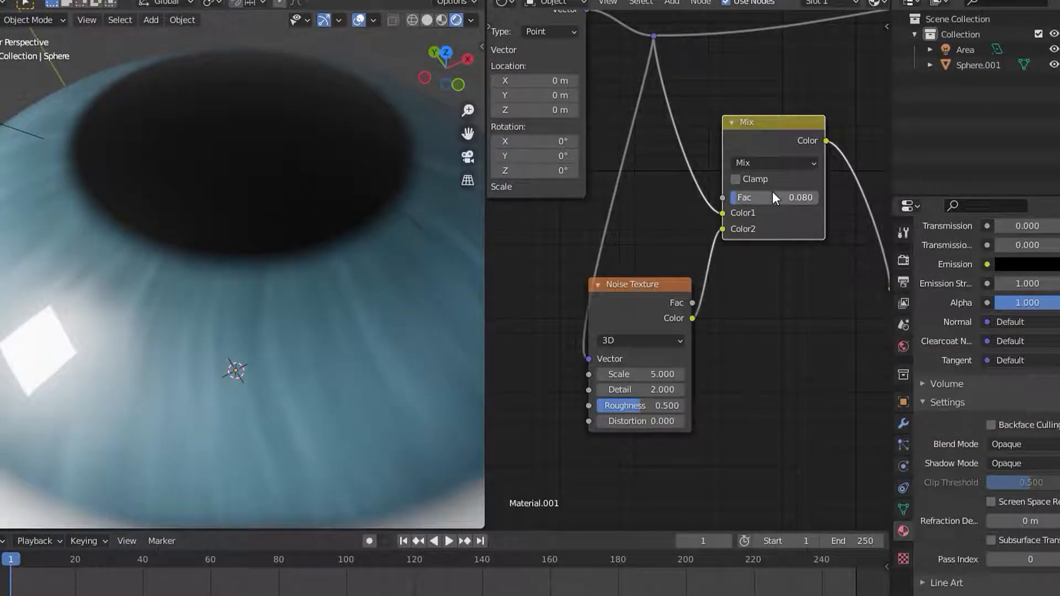
{"action": "key", "text": "Return"}
Step: Raise the distorting Noise Texture's scale to about 22.2 and set the Mix factor to 0.05
{"action": "left_click_drag", "start_coordinate": [635, 374], "coordinate": [726, 374]}
{"action": "double_click", "coordinate": [789, 197]}
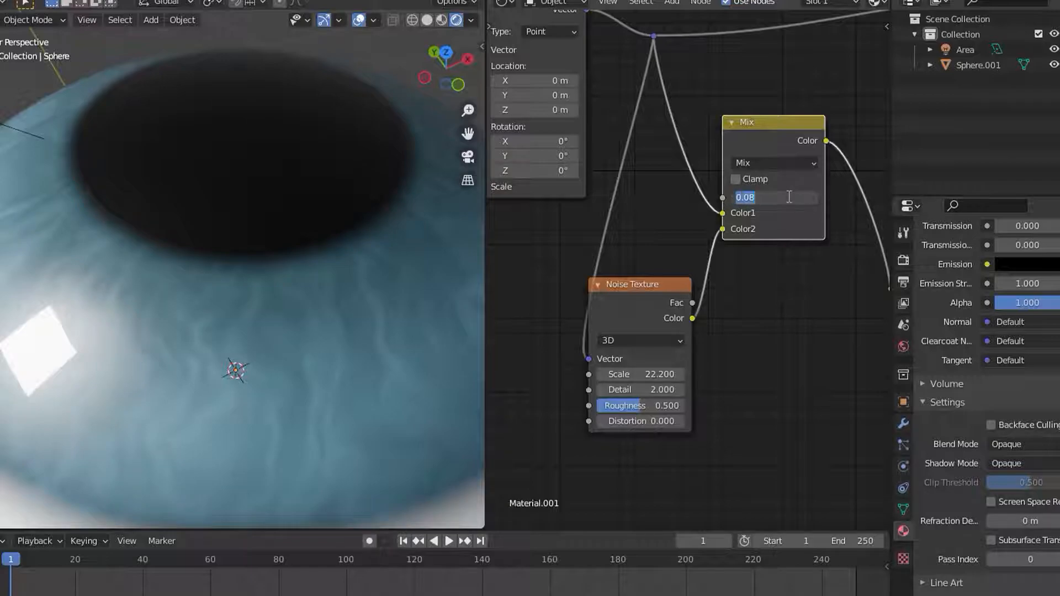
{"action": "type", "text": "0.05"}
{"action": "key", "text": "Return"}
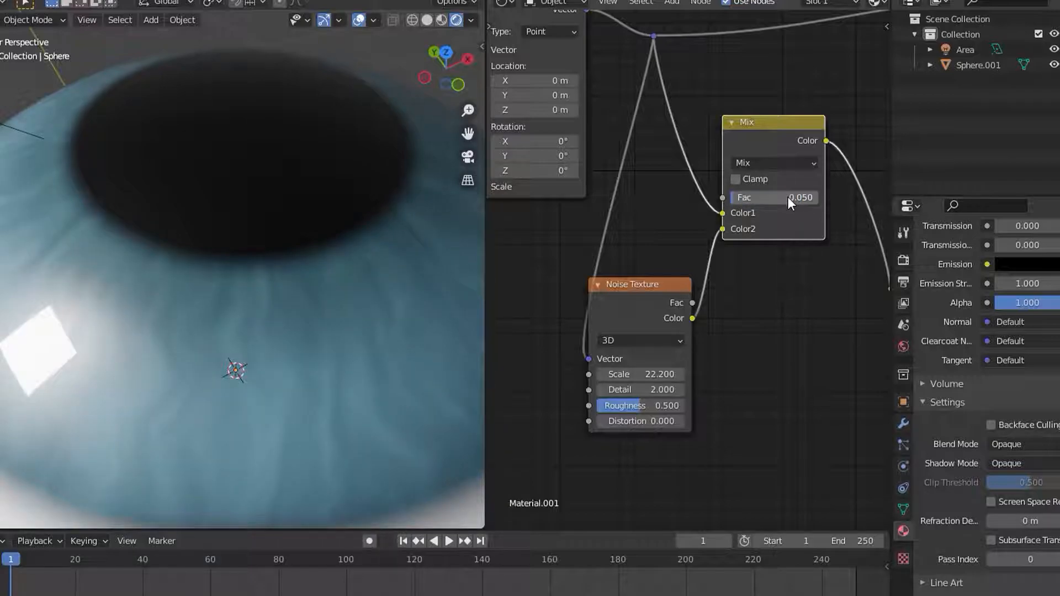
Step: Set the distorting Noise Texture's scale to about 19.4 and the Mix factor to 0.02
{"action": "left_click_drag", "start_coordinate": [629, 374], "coordinate": [614, 374]}
{"action": "left_click", "coordinate": [770, 198]}
{"action": "type", "text": "0"}
{"action": "key", "text": "Return"}
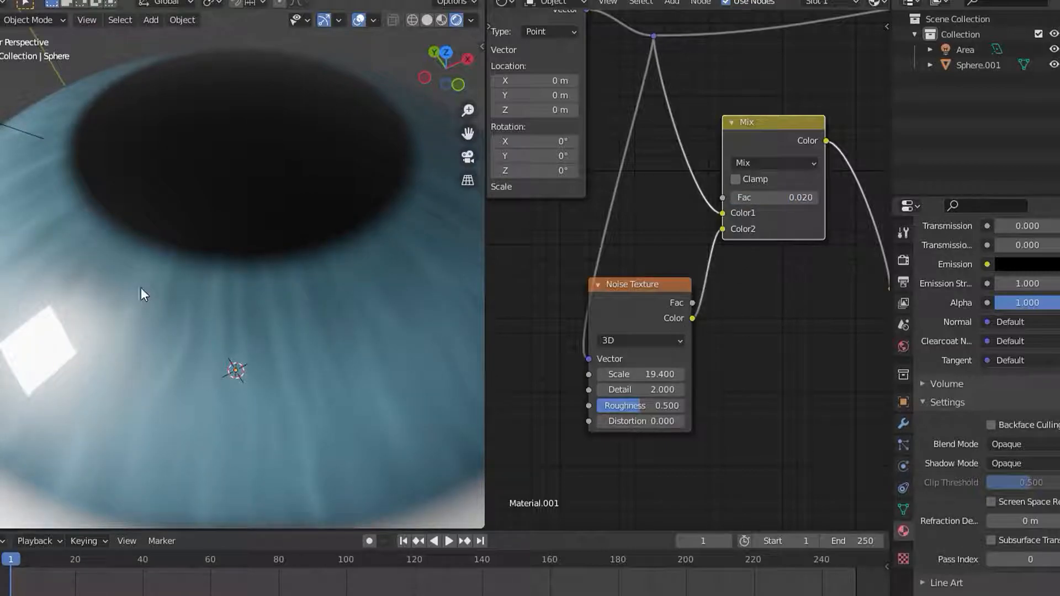
Step: Examine the distorted iris pattern from the front, both up close and with the whole eye in view
{"action": "scroll", "coordinate": [168, 270], "scroll_direction": "down", "scroll_amount": 5}
{"action": "middle_click_drag", "start_coordinate": [169, 271], "coordinate": [261, 343]}
{"action": "scroll", "coordinate": [288, 359], "scroll_direction": "up", "scroll_amount": 3}
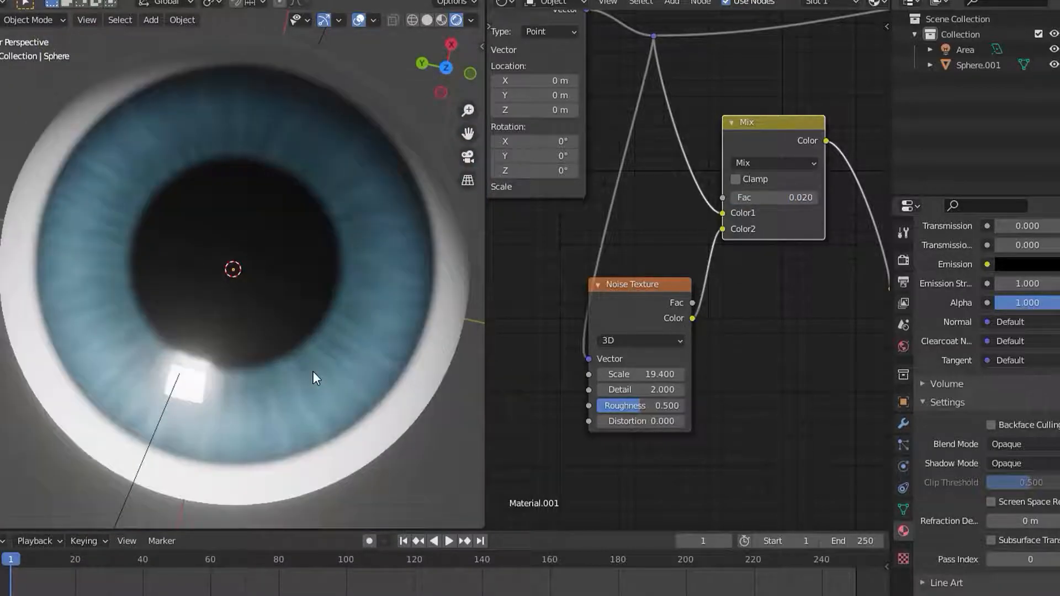
{"action": "scroll", "coordinate": [290, 406], "scroll_direction": "down", "scroll_amount": 3}
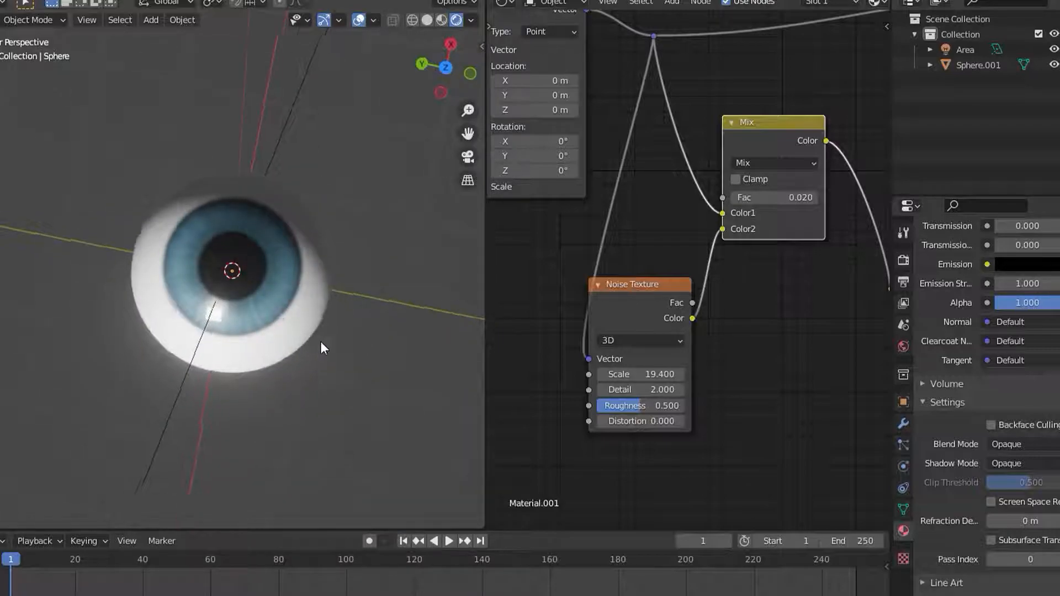
{"action": "middle_click_drag", "start_coordinate": [316, 347], "coordinate": [387, 287]}
Step: Adjust the pupil size by setting the first value of the Multiply node before Combine XYZ to about 96.9
{"action": "scroll", "coordinate": [711, 214], "scroll_direction": "down", "scroll_amount": 3}
{"action": "middle_click_drag", "start_coordinate": [518, 238], "coordinate": [831, 318]}
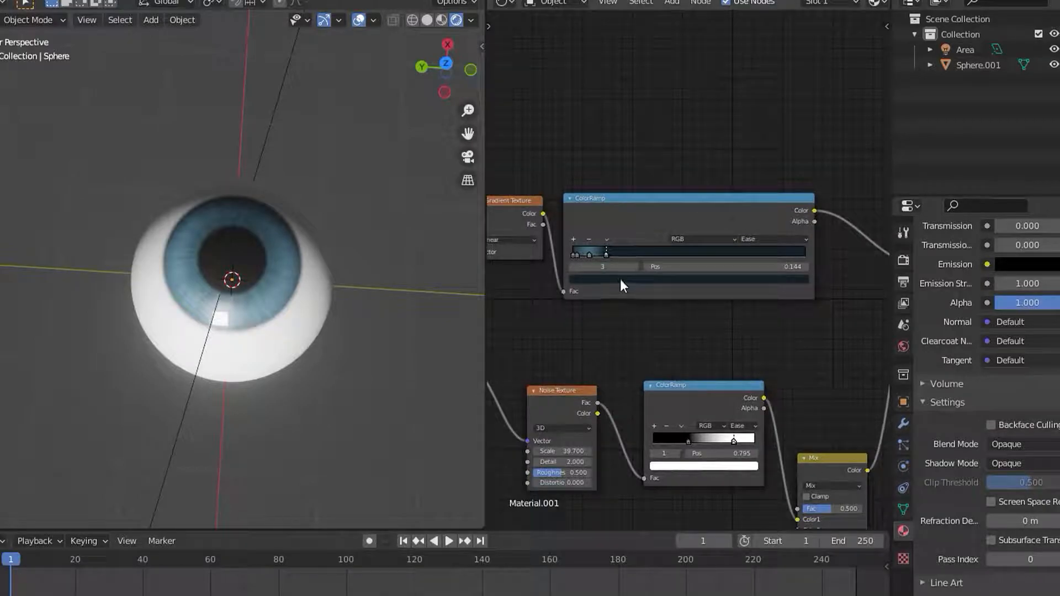
{"action": "scroll", "coordinate": [552, 309], "scroll_direction": "down", "scroll_amount": 7}
{"action": "mouse_move", "coordinate": [531, 315]}
{"action": "middle_mouse_down"}
{"action": "mouse_move", "coordinate": [773, 305]}
{"action": "mouse_move", "coordinate": [508, 309]}
{"action": "mouse_move", "coordinate": [650, 332]}
{"action": "mouse_move", "coordinate": [542, 302]}
{"action": "middle_mouse_up"}
{"action": "scroll", "coordinate": [544, 303], "scroll_direction": "up", "scroll_amount": 1}
{"action": "middle_click_drag", "start_coordinate": [608, 330], "coordinate": [641, 313]}
{"action": "scroll", "coordinate": [721, 309], "scroll_direction": "up", "scroll_amount": 10}
{"action": "scroll", "coordinate": [651, 310], "scroll_direction": "up", "scroll_amount": 2}
{"action": "left_click_drag", "start_coordinate": [641, 318], "coordinate": [584, 319]}
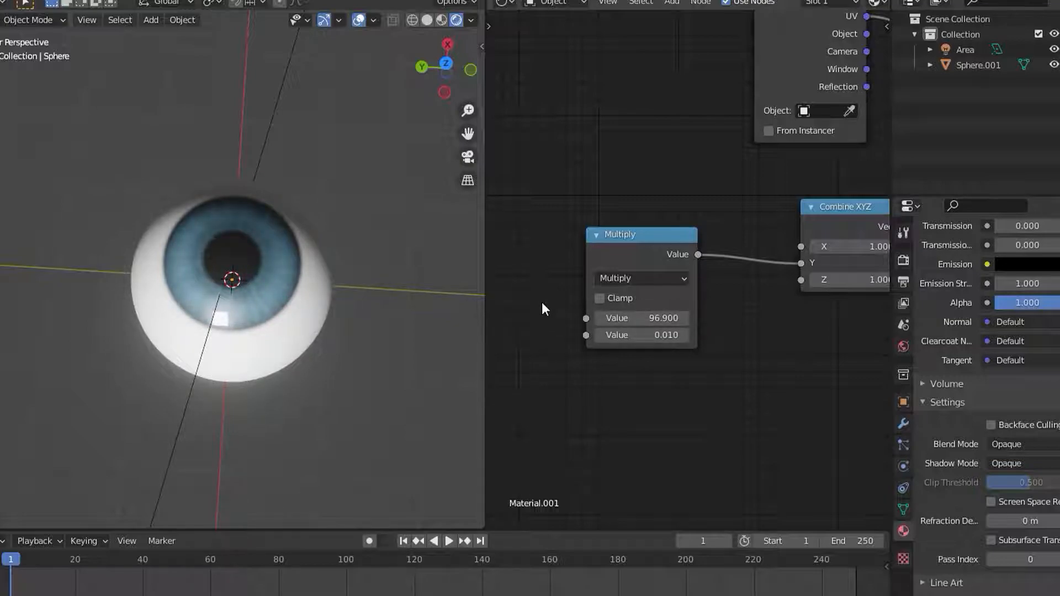
{"action": "key", "text": "alt+z"}
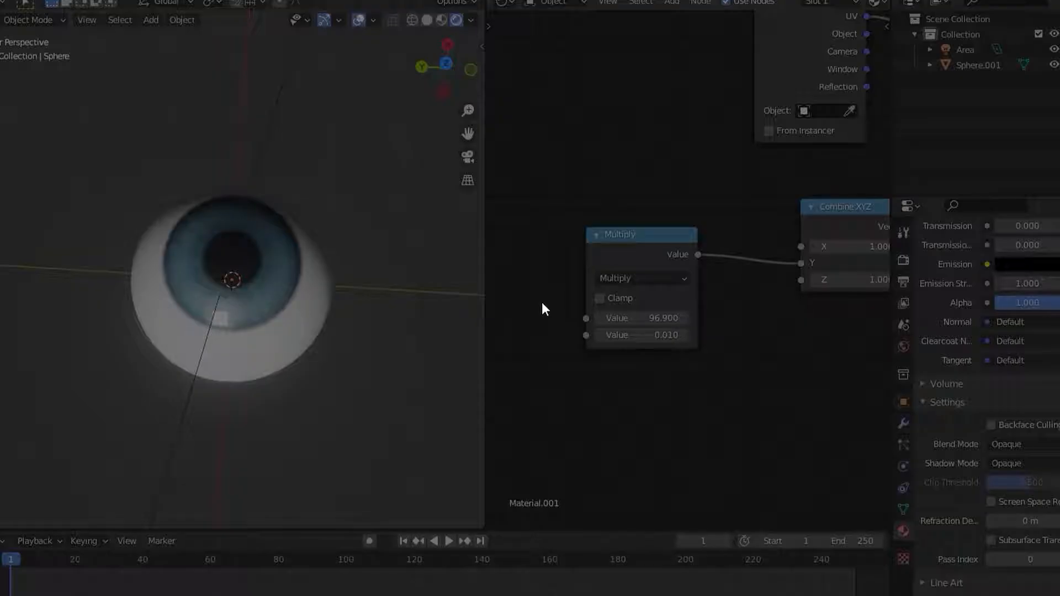
{"action": "left_click", "coordinate": [519, 138]}
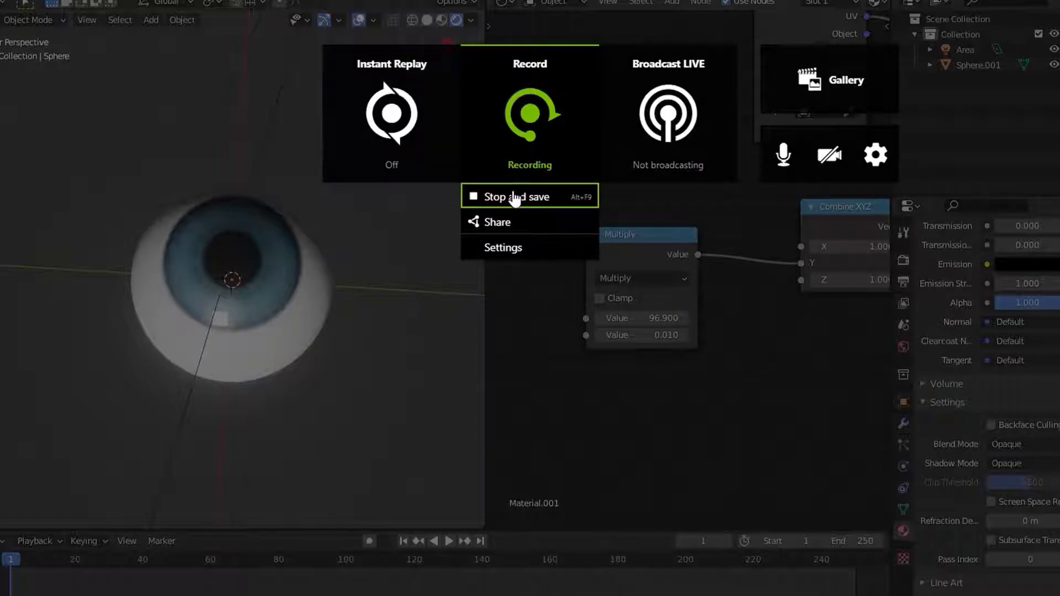